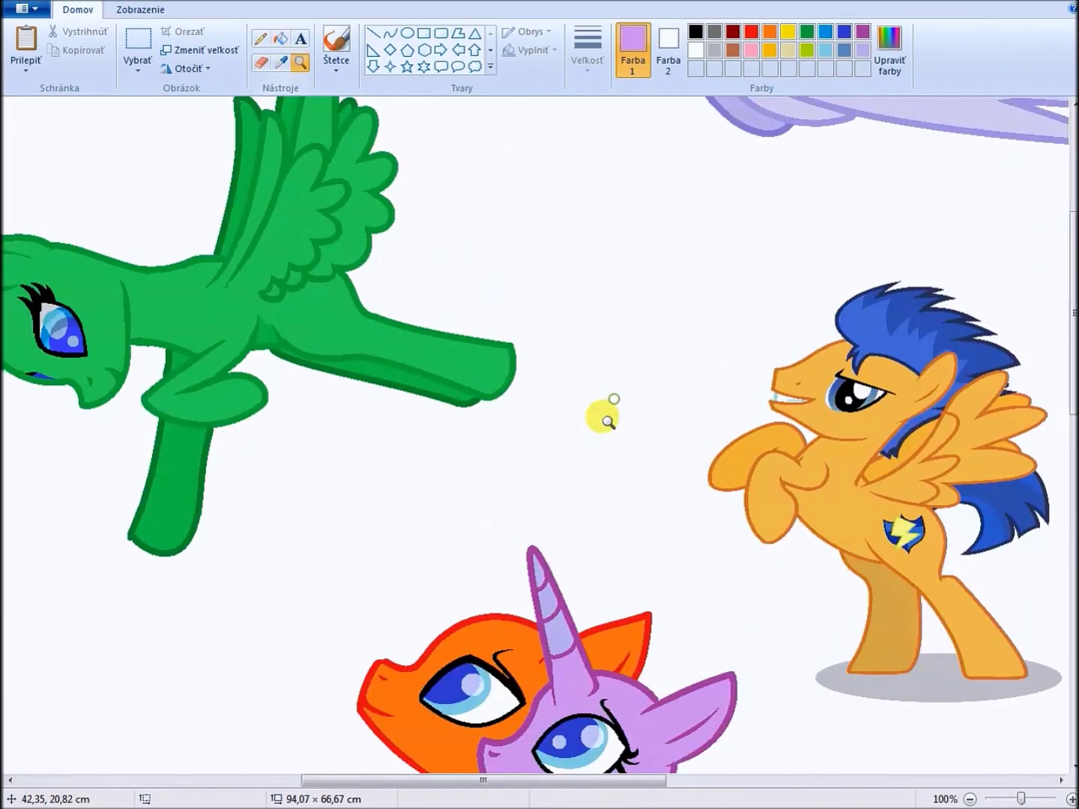
Sample a darker purple from the drawing and fill the unicorn's raised foreleg with it
scroll(525, 524, down, 10)
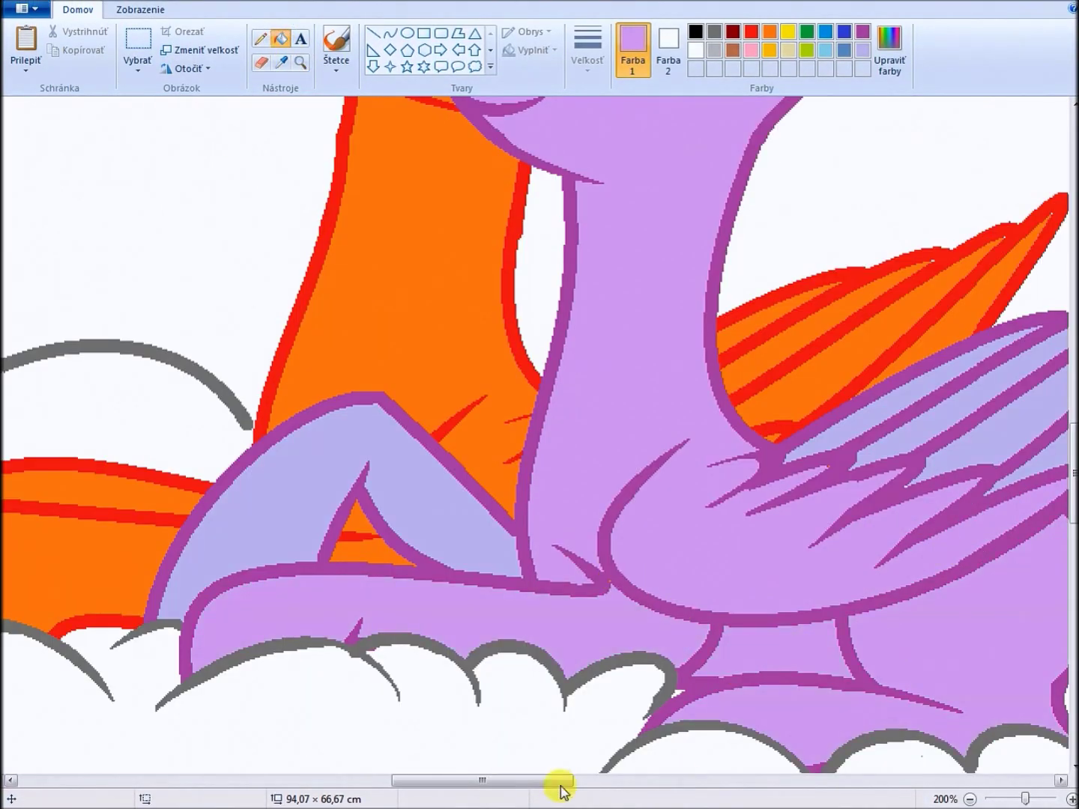
drag(560, 779, 607, 779)
scroll(558, 385, up, 1)
scroll(404, 434, up, 2)
click(260, 37)
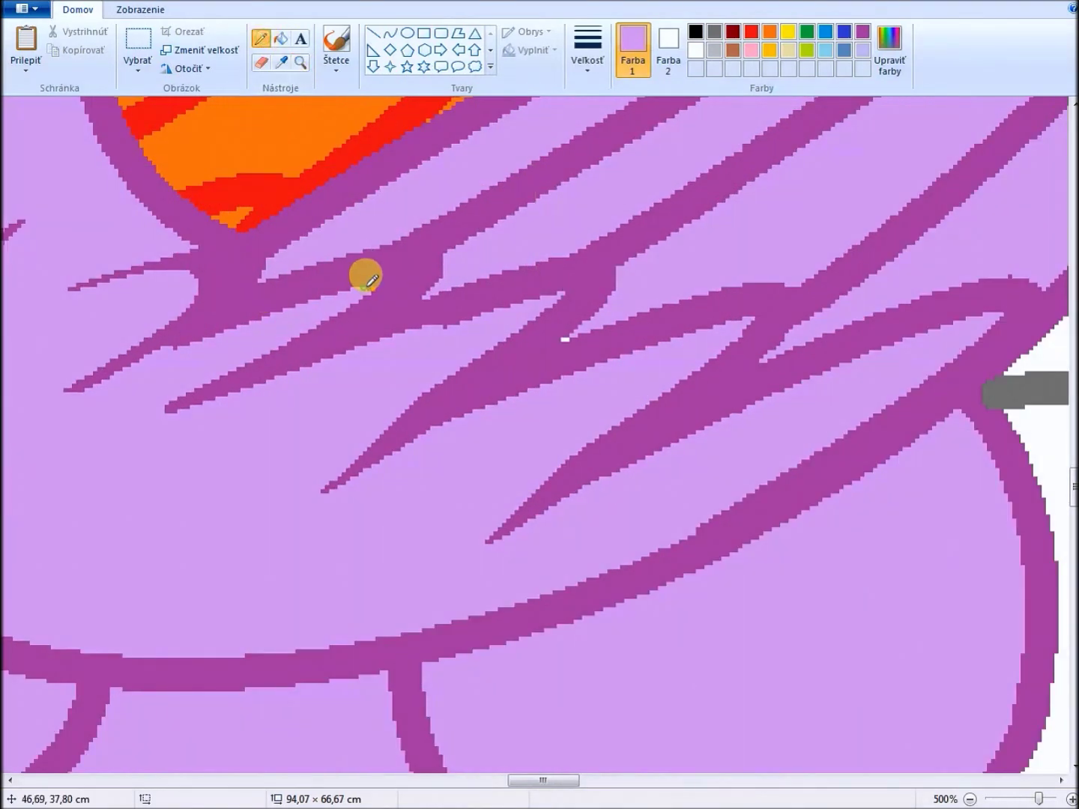
scroll(803, 571, up, 3)
drag(556, 780, 613, 779)
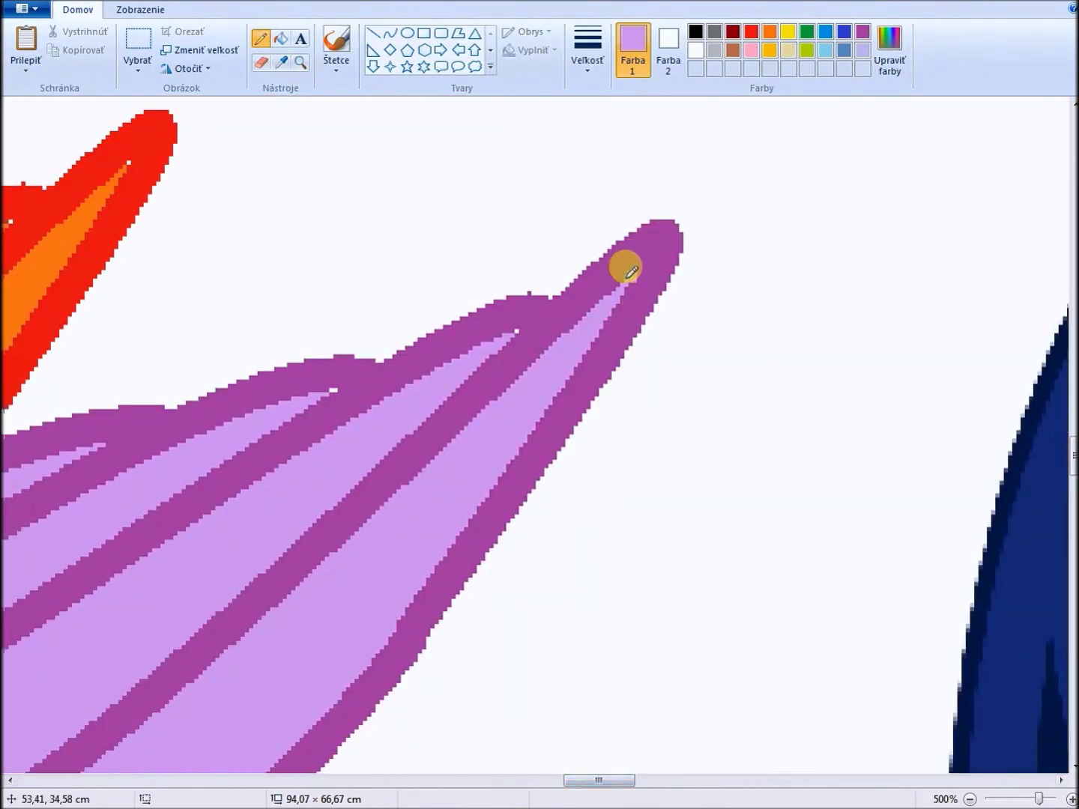
click(300, 62)
right_click(185, 385)
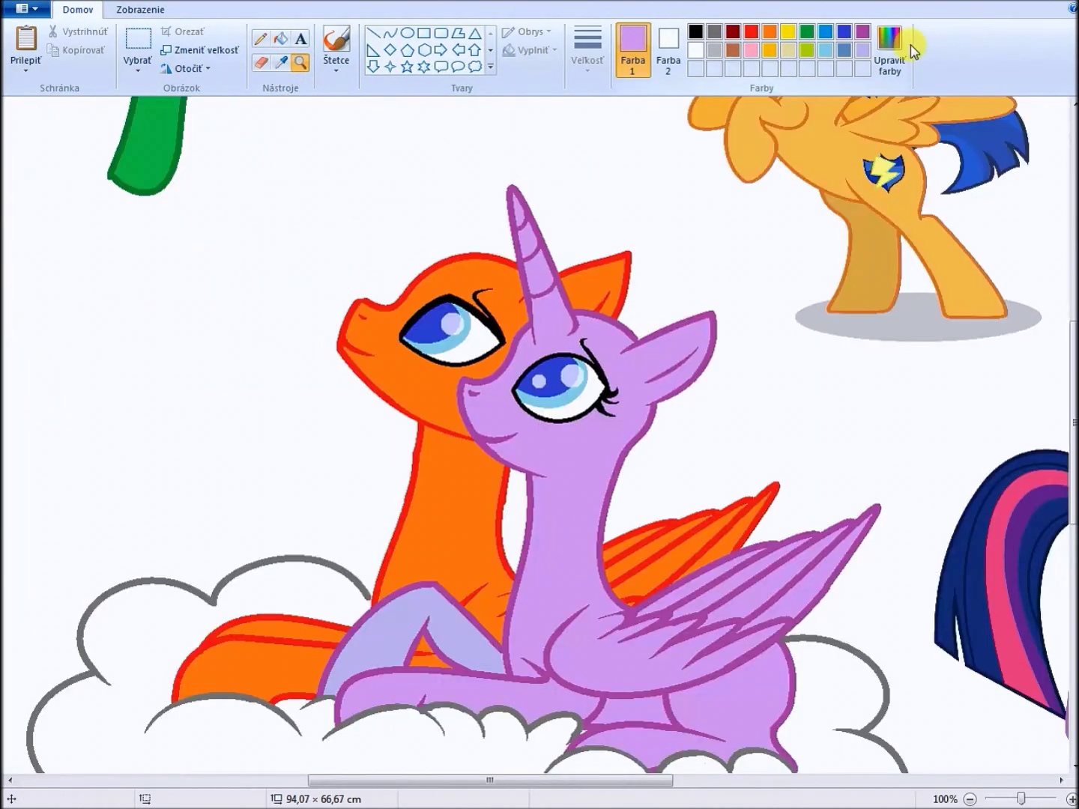
click(281, 62)
mouse_move(487, 779)
mouse_down()
mouse_move(570, 779)
mouse_move(537, 780)
mouse_up()
click(911, 480)
click(532, 475)
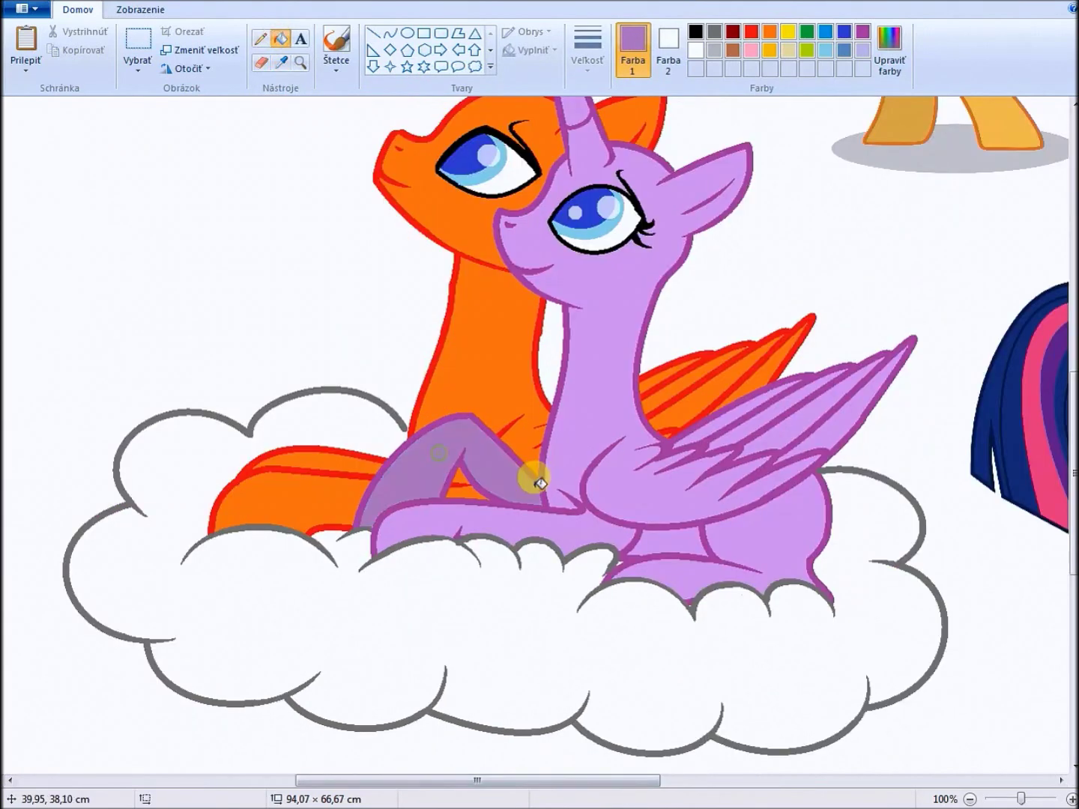
Recolour the orange pony's head, ear, neck, wing stripes and back light orange
scroll(553, 524, up, 2)
click(280, 62)
click(818, 233)
click(512, 352)
click(536, 427)
click(689, 533)
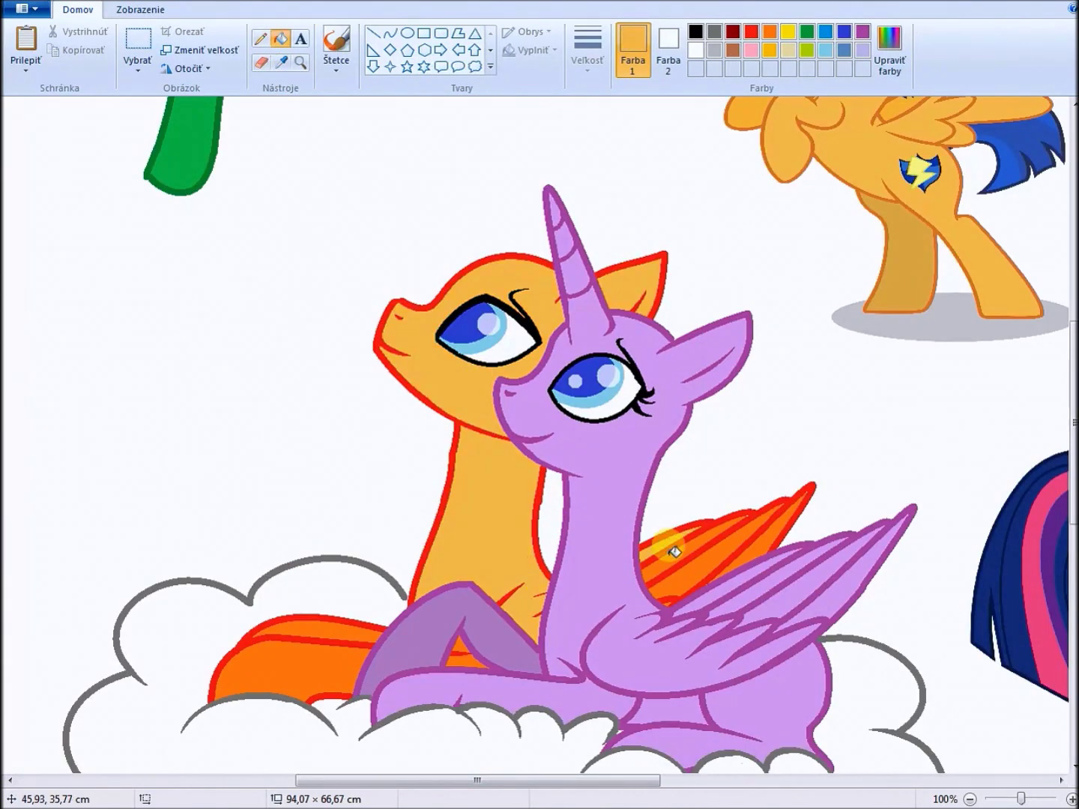
click(674, 560)
click(663, 594)
click(349, 654)
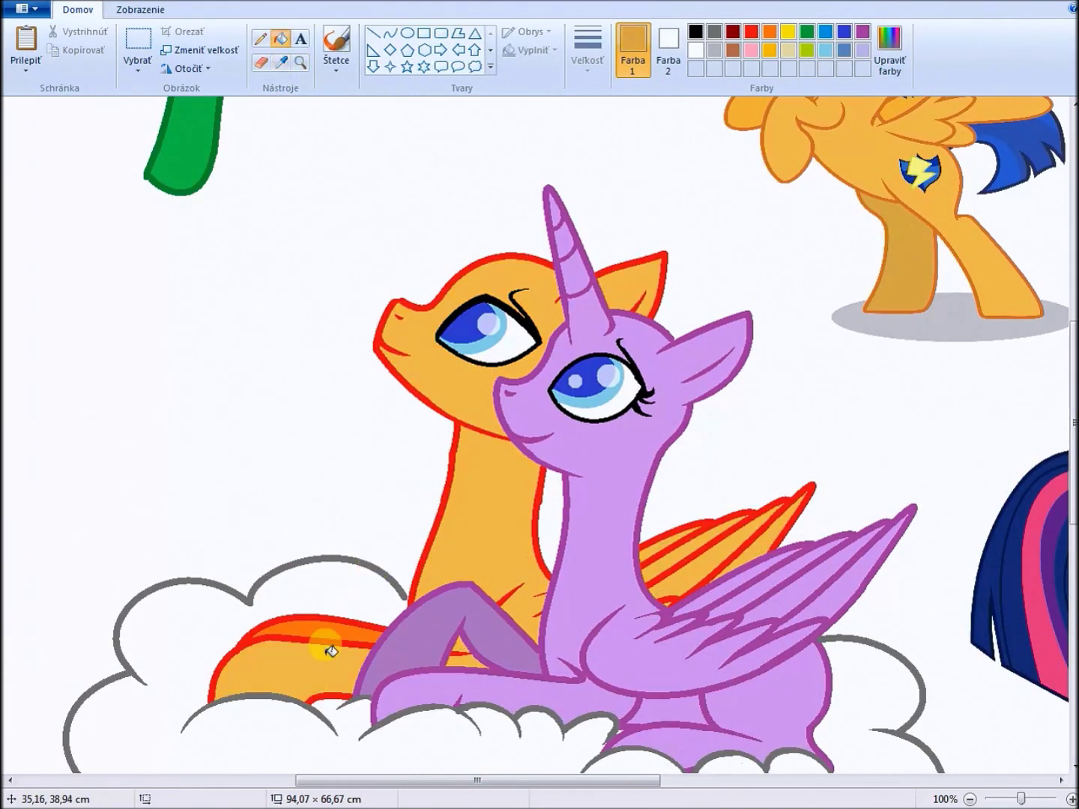
Turn the orange pony's red head, wing, neck and back outlines dark orange
click(517, 253)
click(676, 526)
click(543, 589)
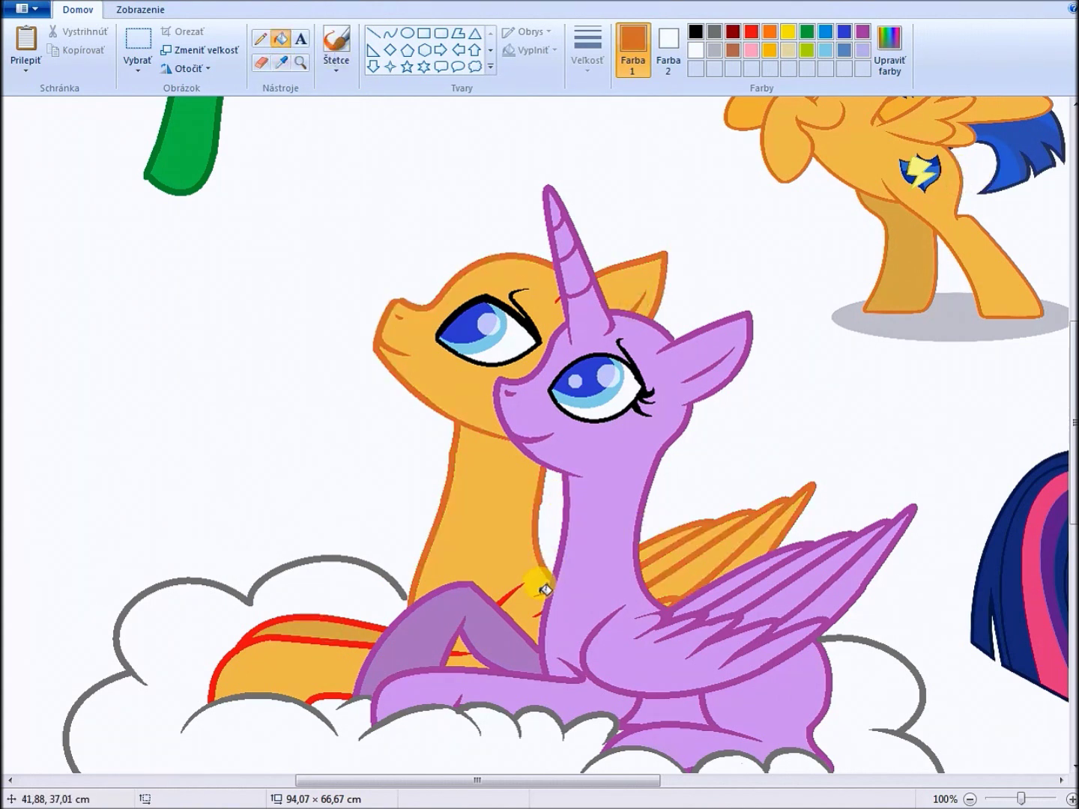
click(334, 631)
click(348, 699)
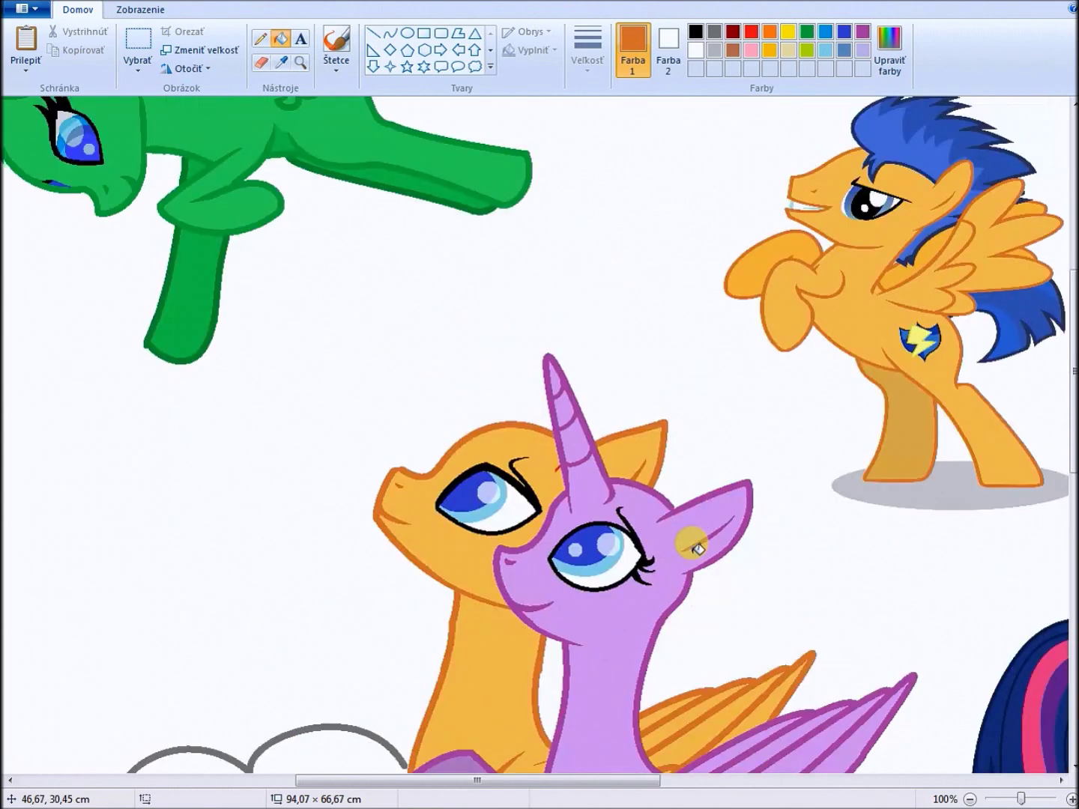
click(561, 299)
Sample purple from the reference pony's wing and blue from its eye
click(289, 74)
scroll(524, 434, right, 3)
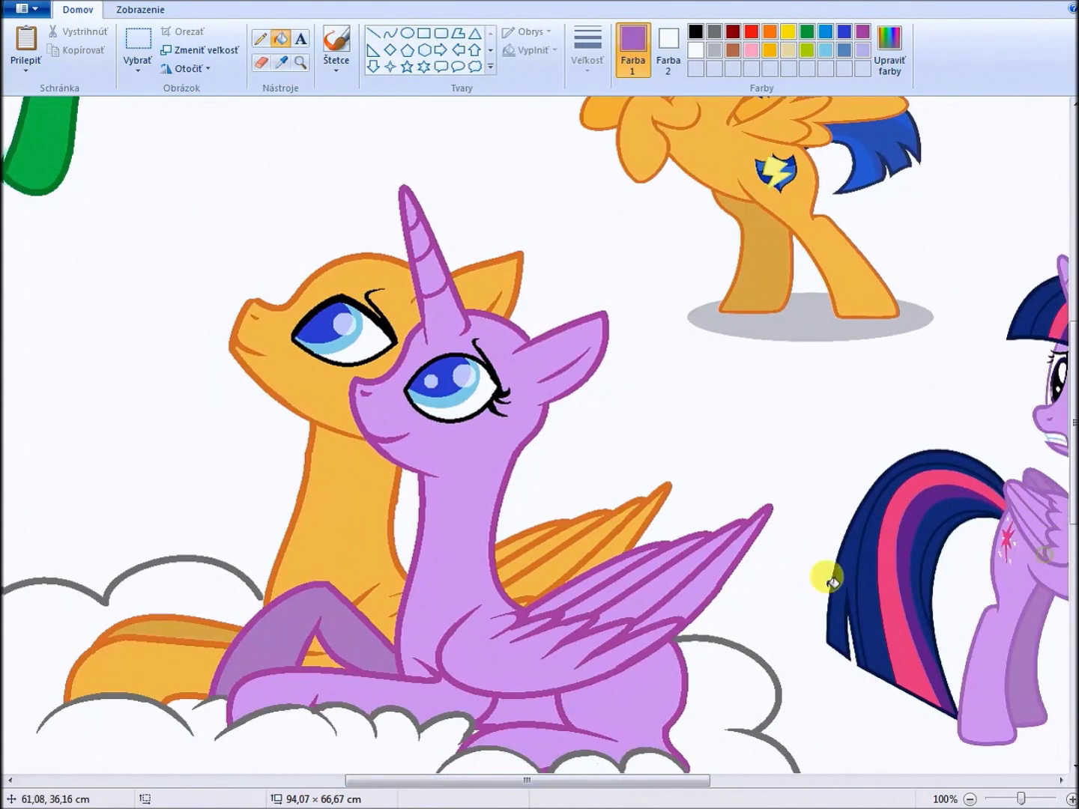
click(716, 592)
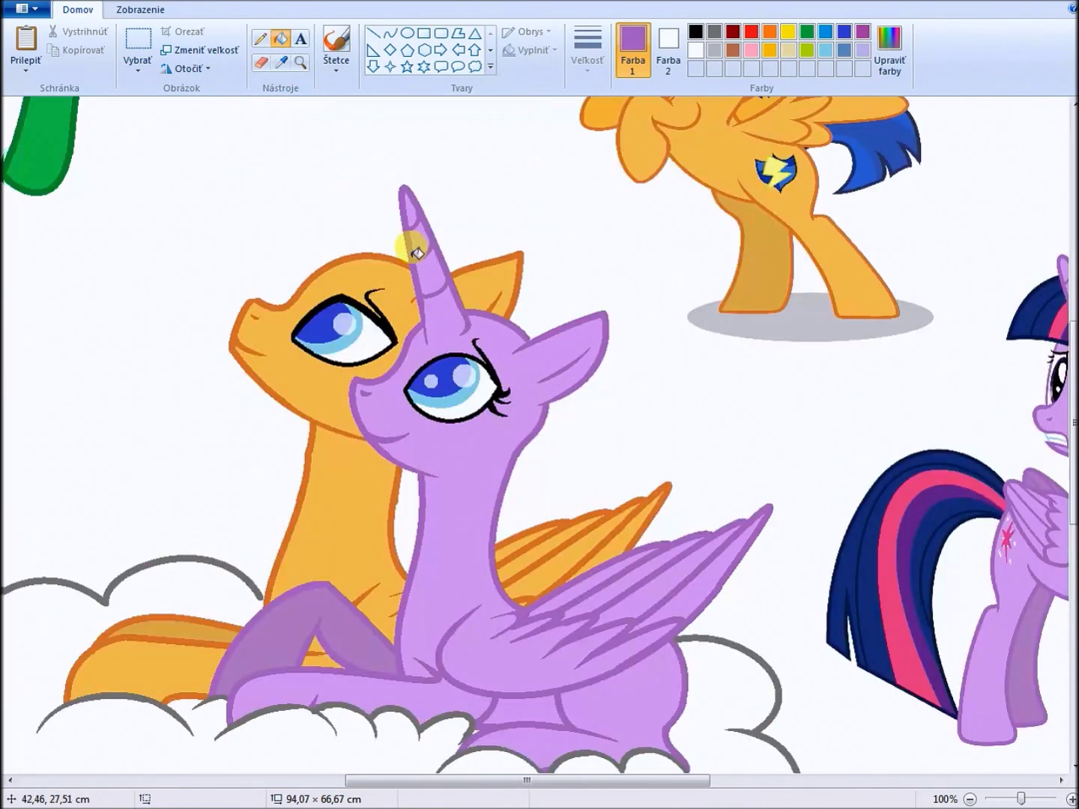
click(281, 64)
click(324, 348)
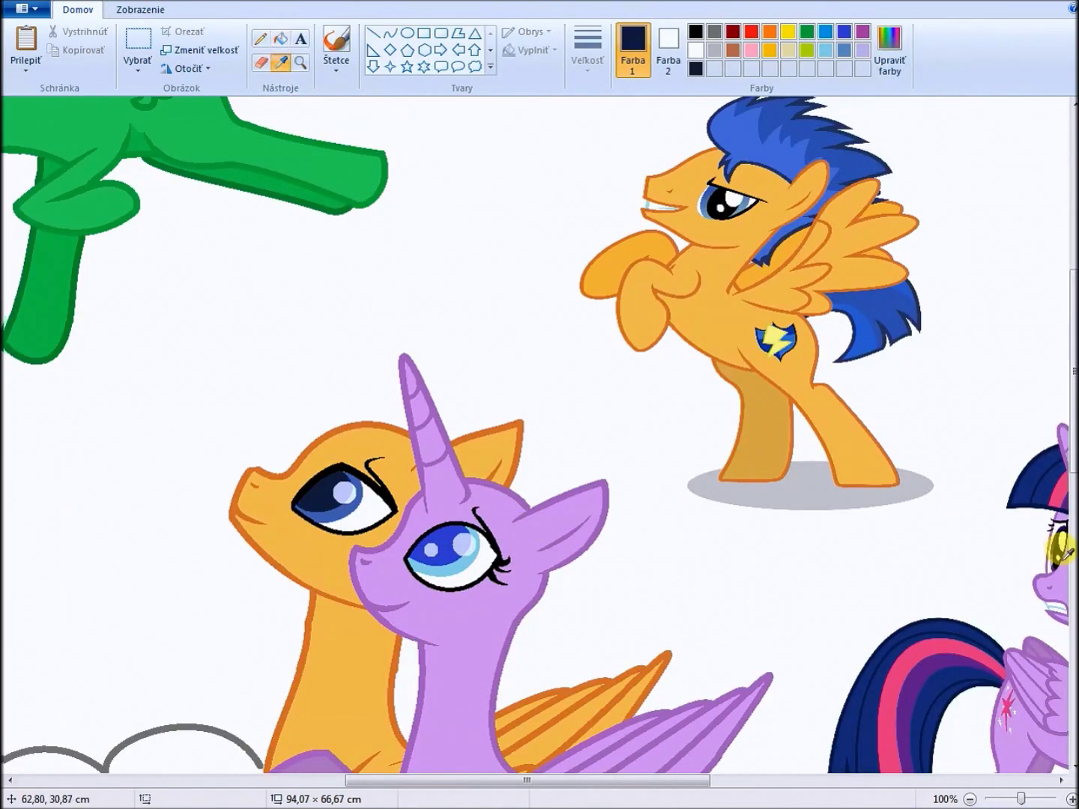
Define a dark purple in Edit colors and fill the unicorn's eye with it
scroll(1048, 537, down, 3)
click(442, 378)
click(889, 60)
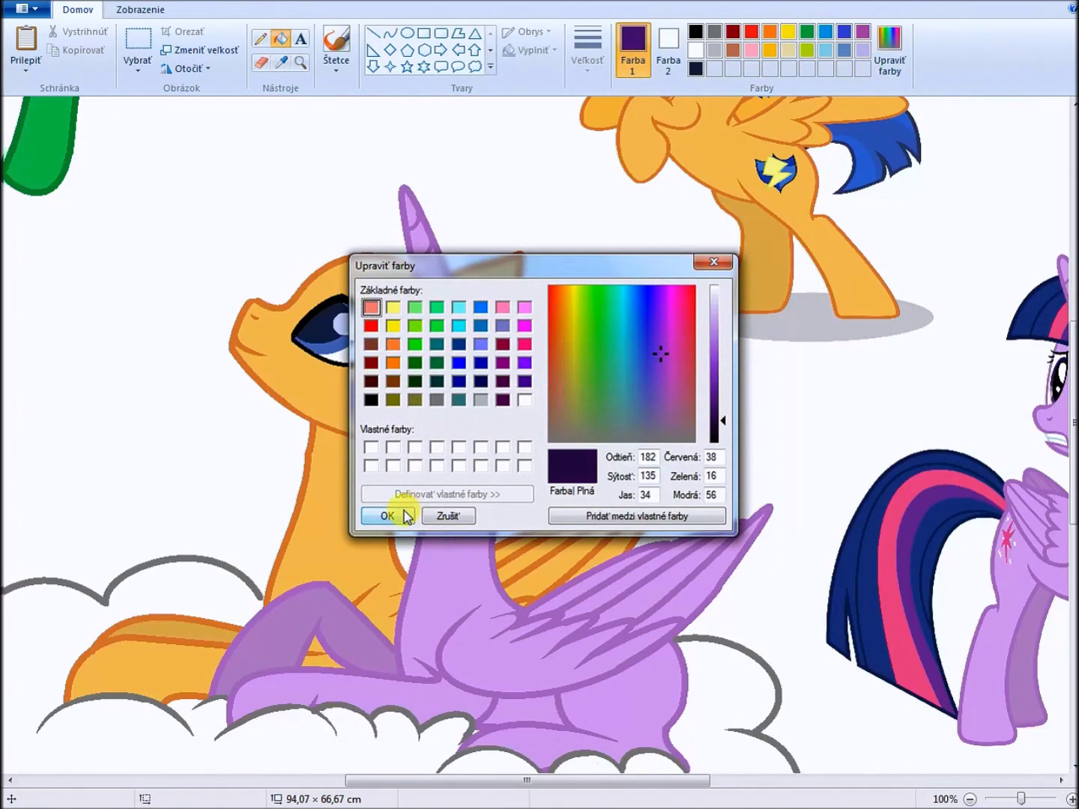
click(379, 500)
click(441, 379)
Zoom to the flying pony and fill its lavender body and lower wing pale pink
click(300, 63)
right_click(377, 272)
click(462, 393)
click(360, 192)
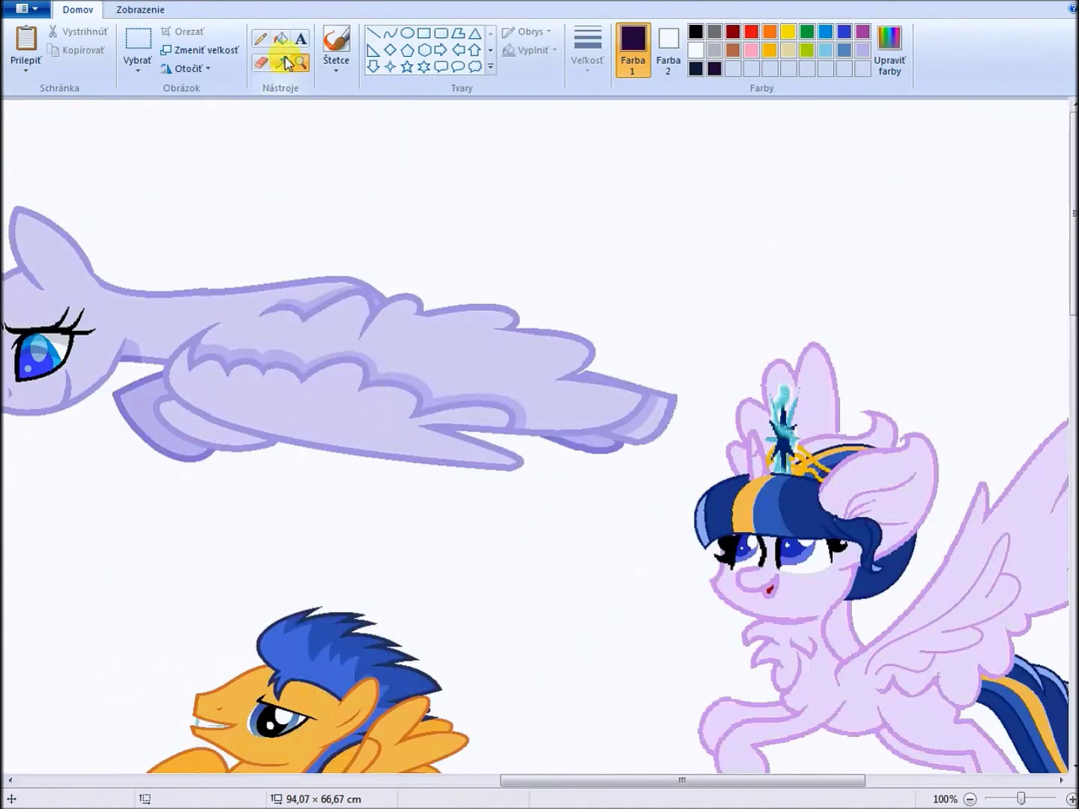
click(432, 356)
click(204, 427)
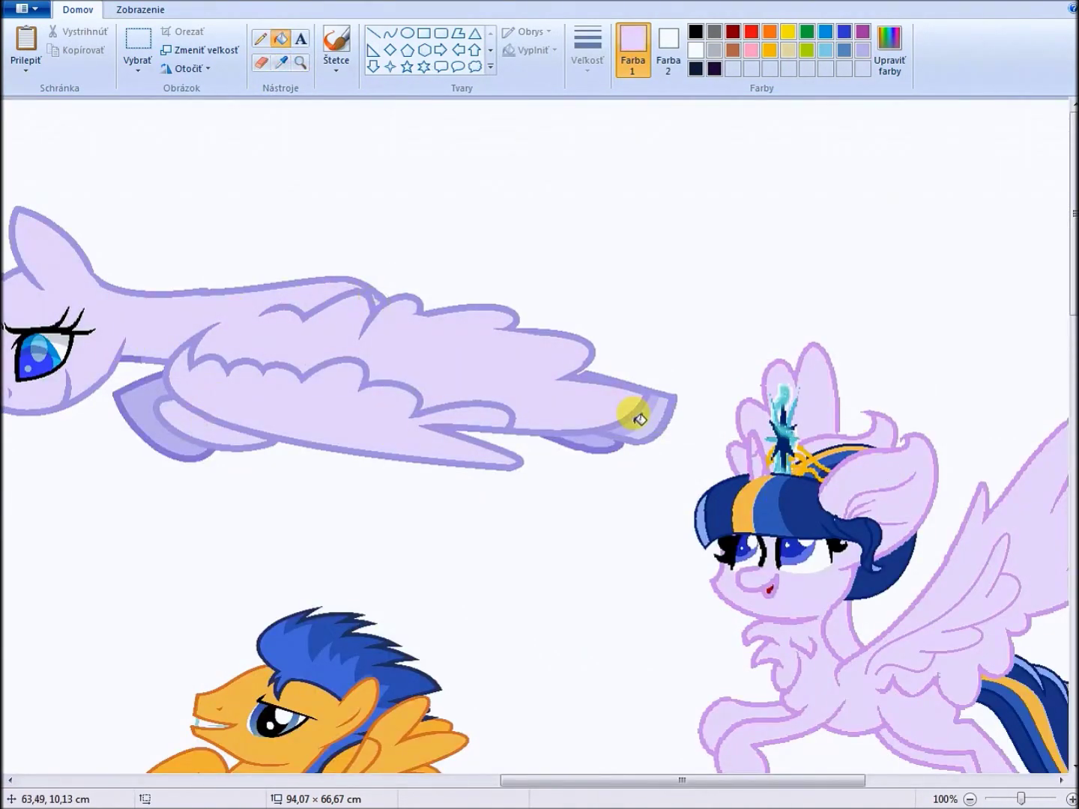
drag(574, 779, 384, 779)
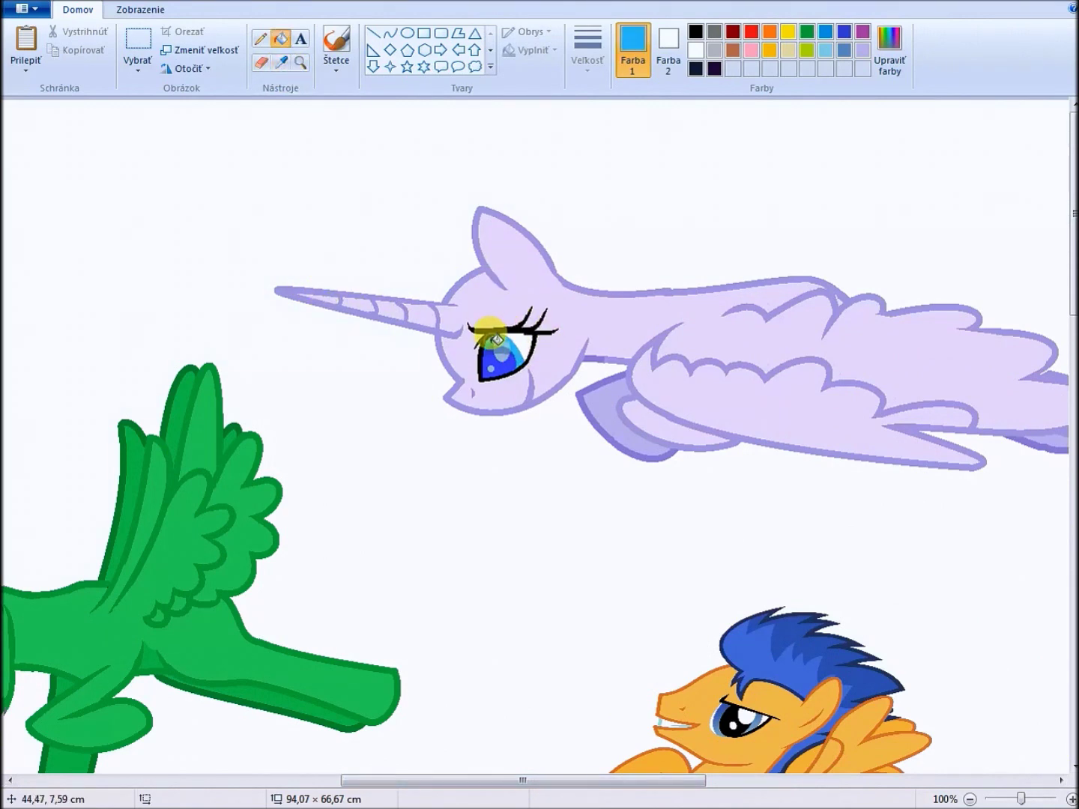
scroll(516, 346, down, 2)
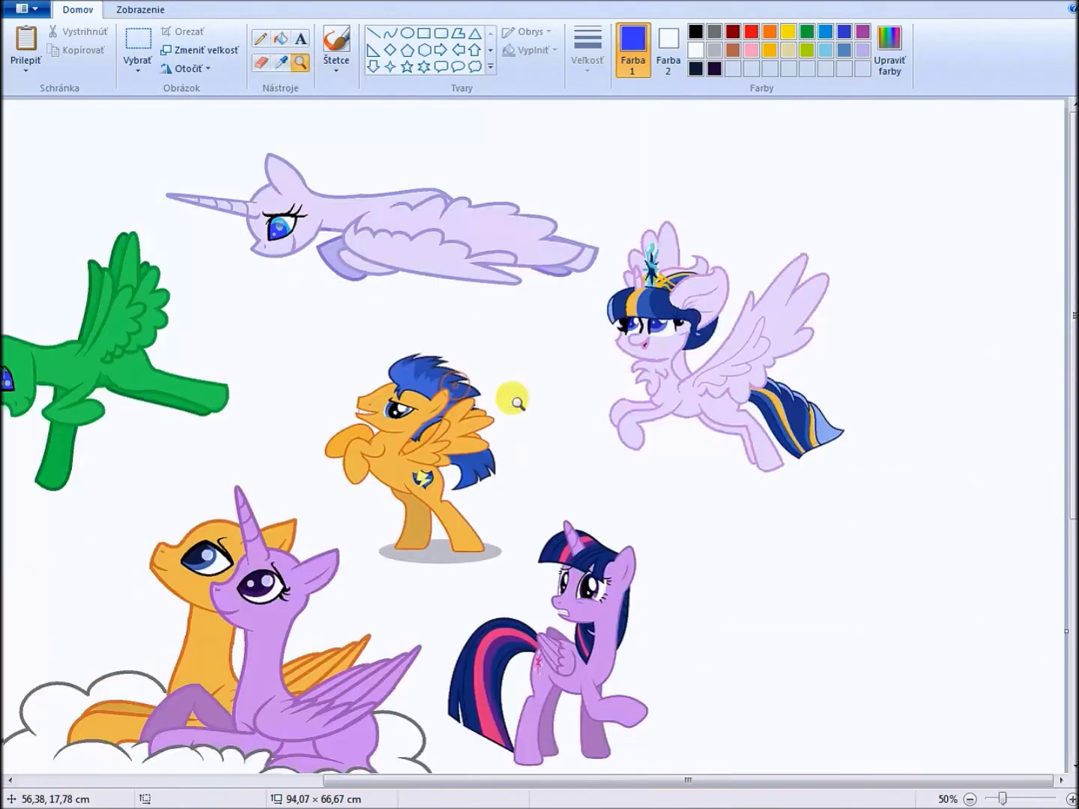
Sample lavender as a custom colour and recolour the flying pony's outline, undoing a stray body fill
scroll(512, 397, up, 2)
click(282, 63)
click(441, 369)
click(889, 52)
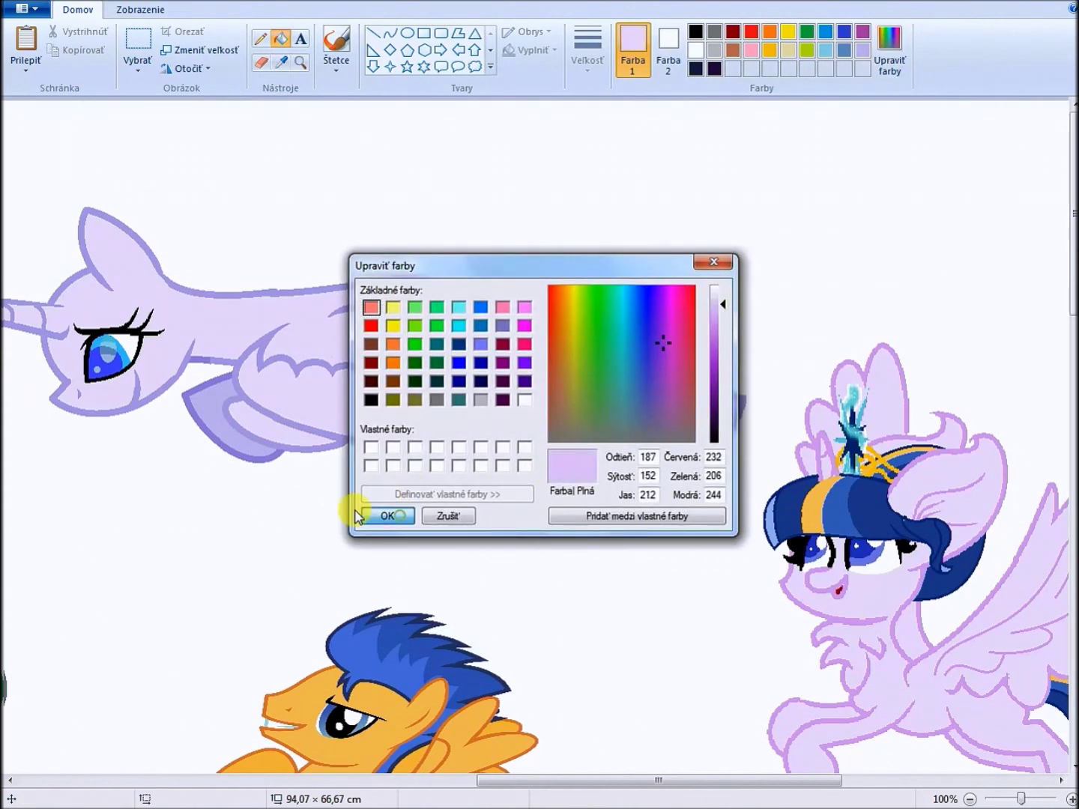
click(386, 515)
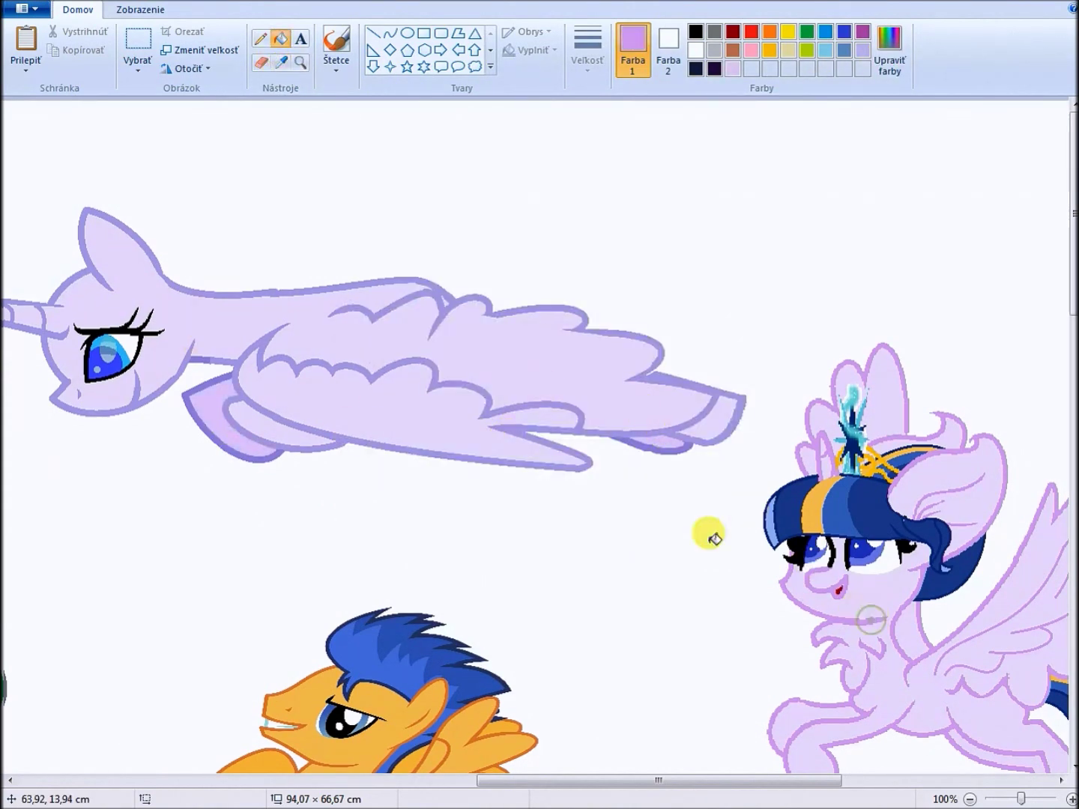
click(684, 426)
click(83, 388)
key(ctrl+z)
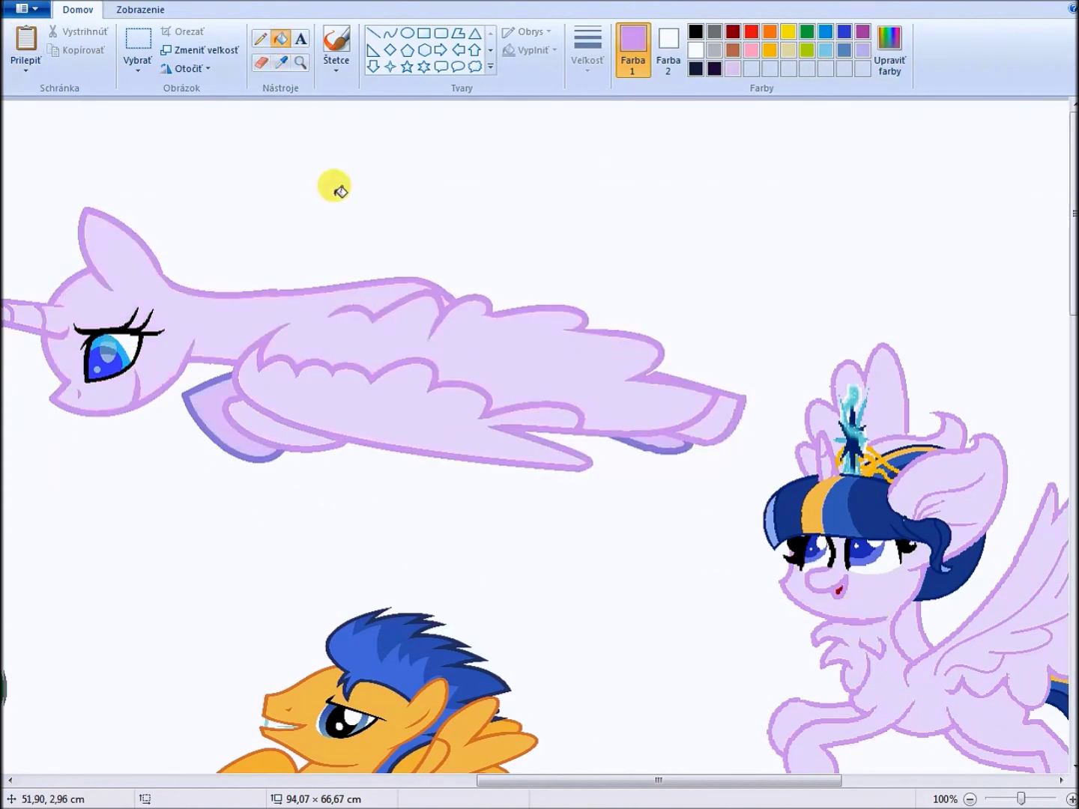
Define a deeper purple by lowering brightness, then zoom in on the green pony
scroll(322, 150, down, 3)
click(889, 52)
click(709, 369)
click(387, 517)
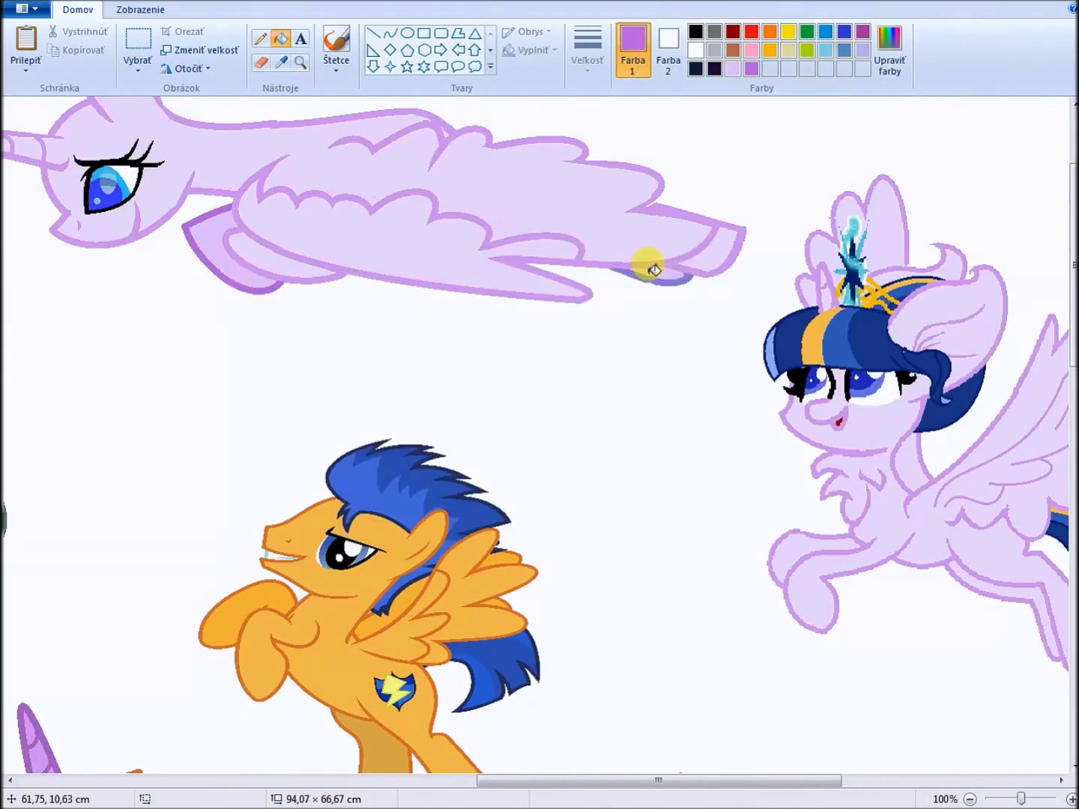
click(300, 62)
right_click(281, 172)
click(299, 457)
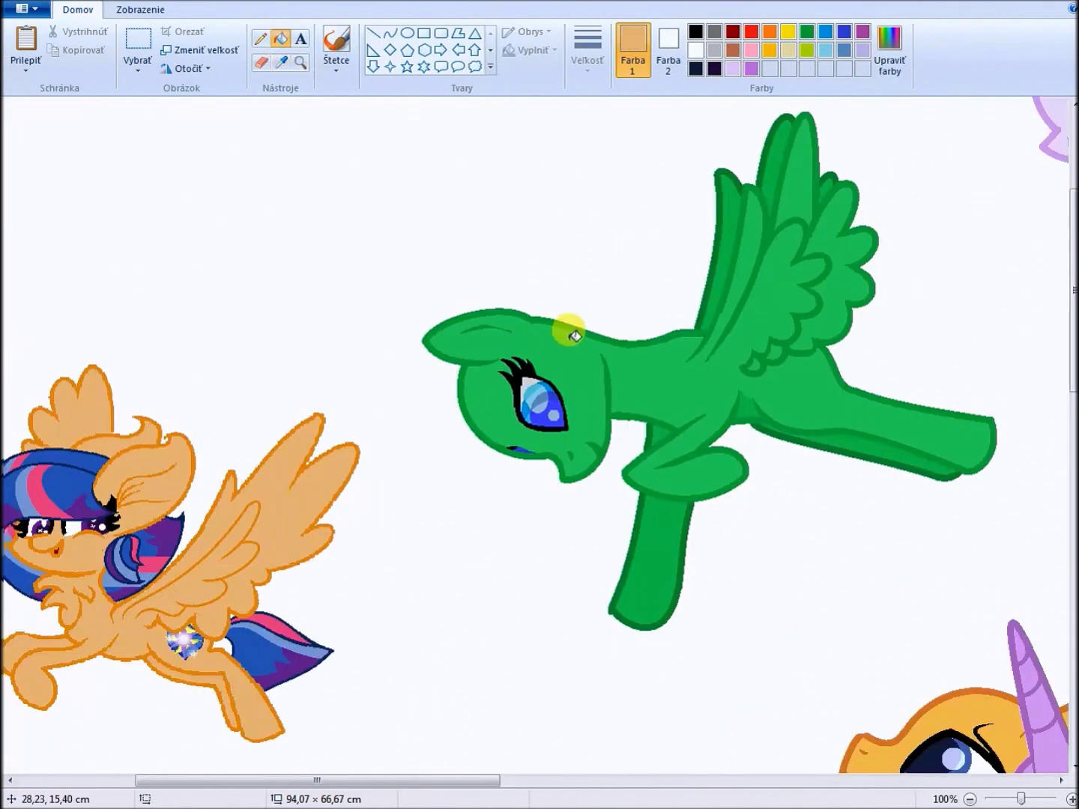
Fill the green pony's body and wing sections with peach sampled from the reference
click(575, 335)
click(831, 233)
click(824, 300)
click(753, 355)
click(727, 247)
click(789, 159)
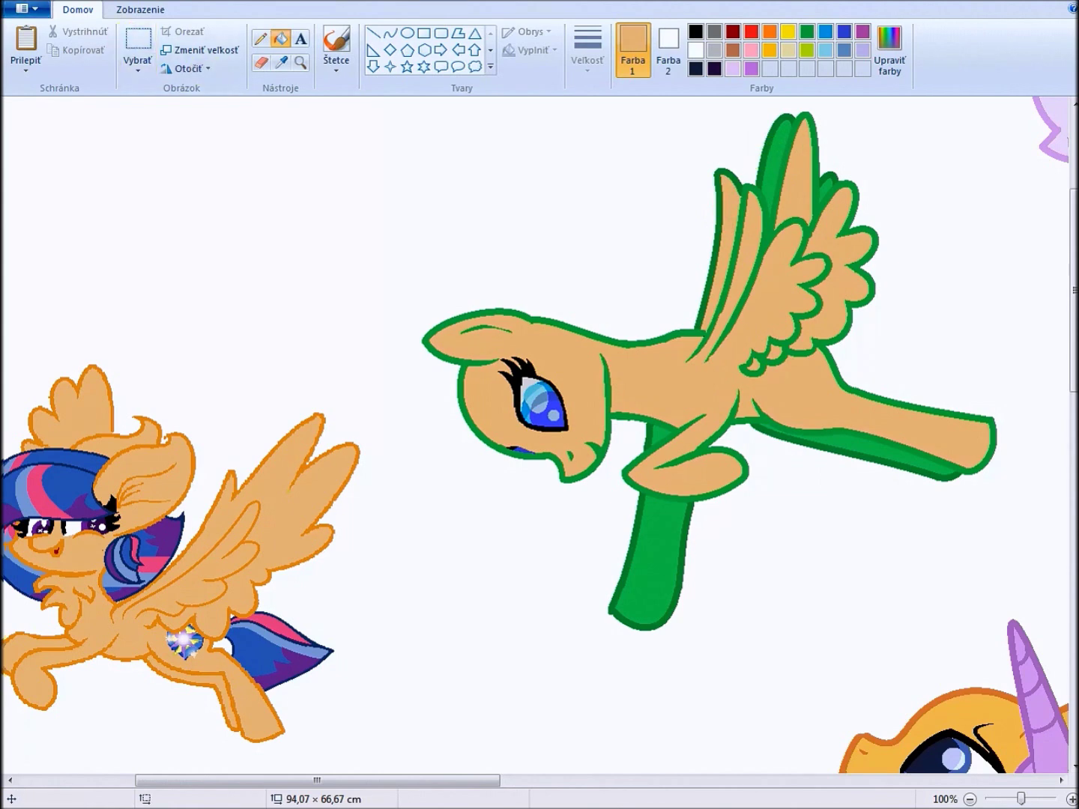
click(889, 53)
click(381, 513)
click(778, 166)
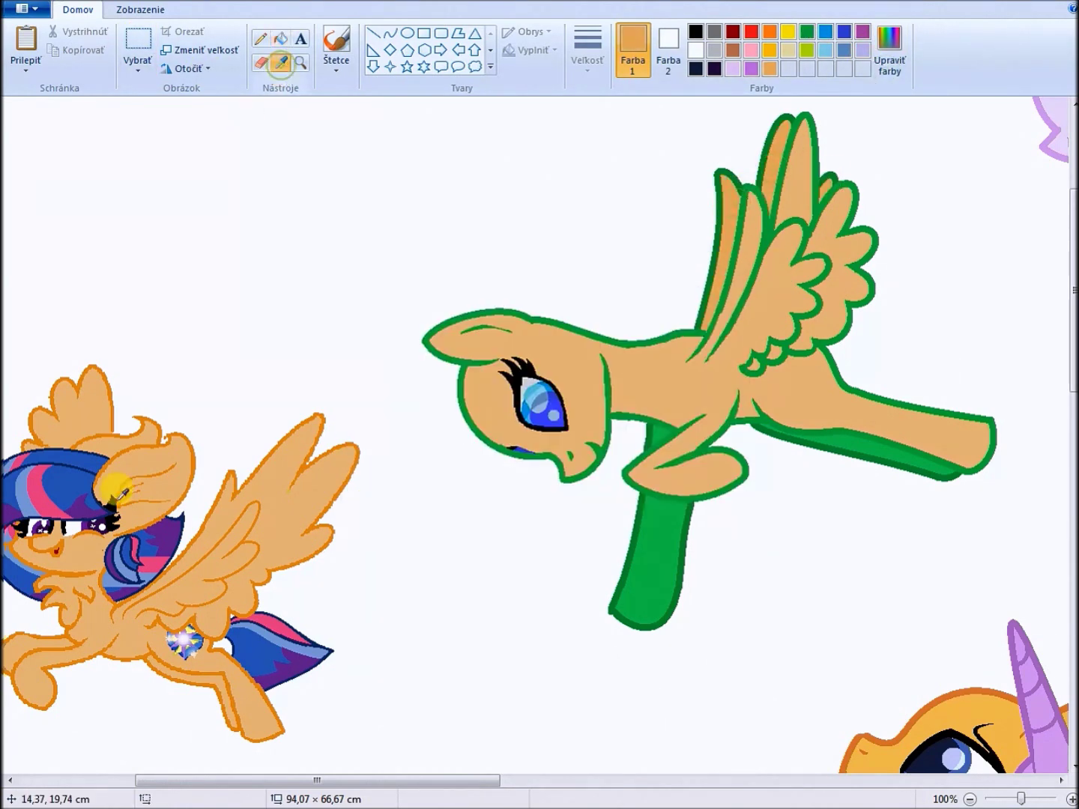
Recolour the green pony's outline, leg and back-leg stripe darker orange
click(574, 447)
click(889, 52)
click(381, 513)
click(684, 560)
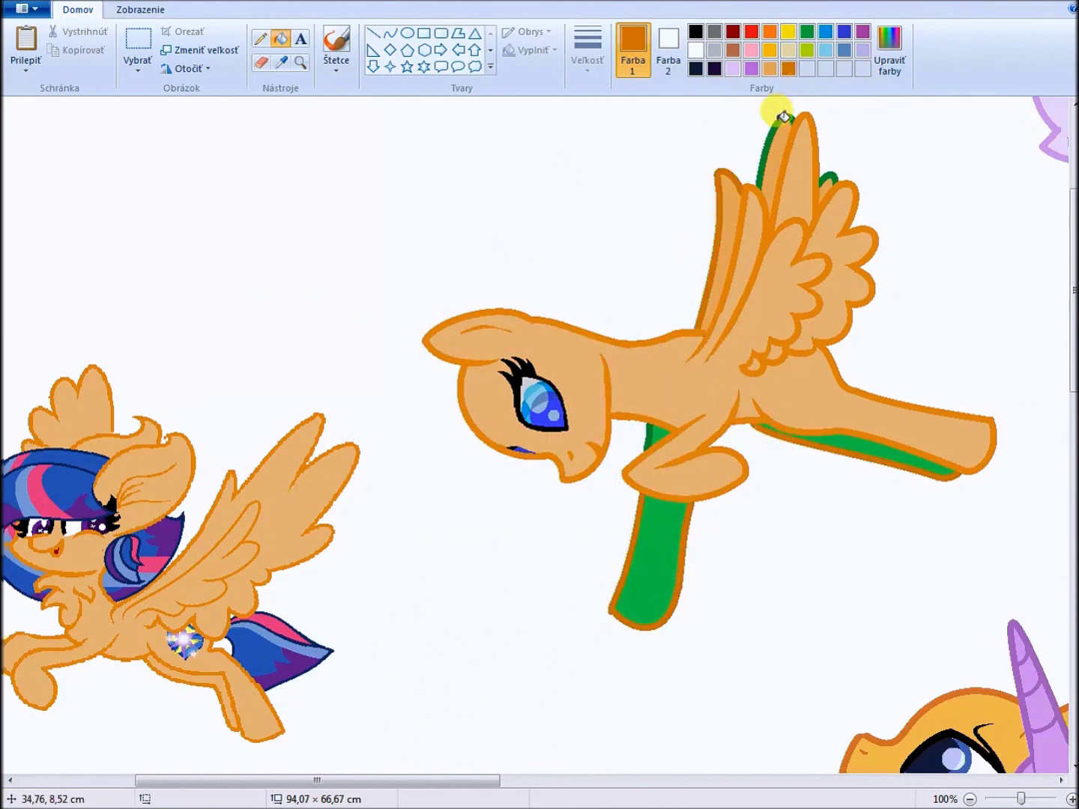
click(889, 56)
click(409, 513)
click(648, 562)
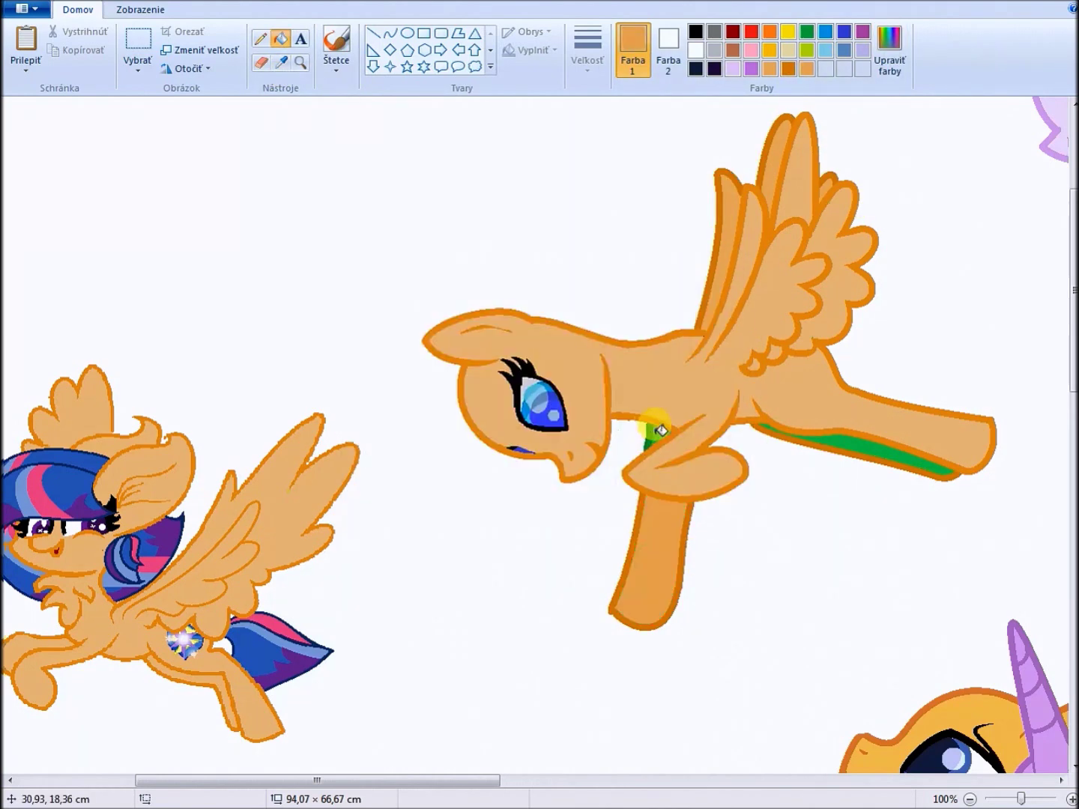
click(652, 432)
click(299, 63)
right_click(205, 260)
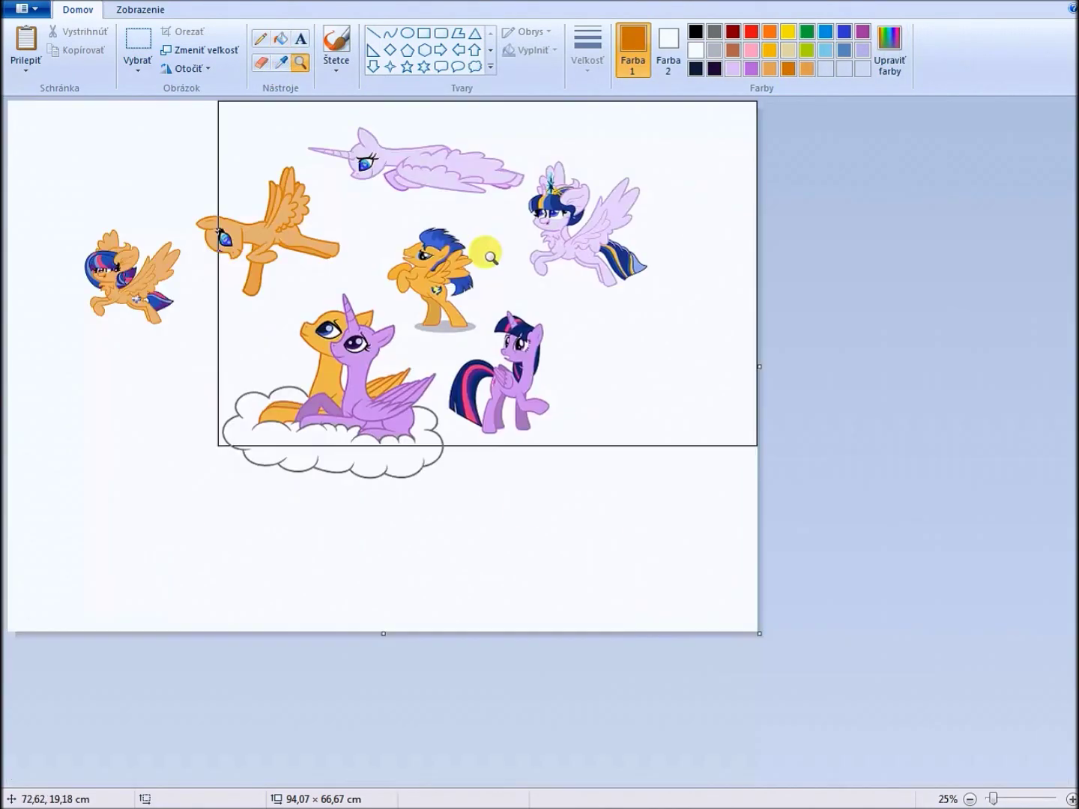
click(409, 192)
click(765, 337)
Fill the pegasus's iris stripes light blue and lavender and turn its sclera white
click(277, 64)
click(345, 277)
click(345, 315)
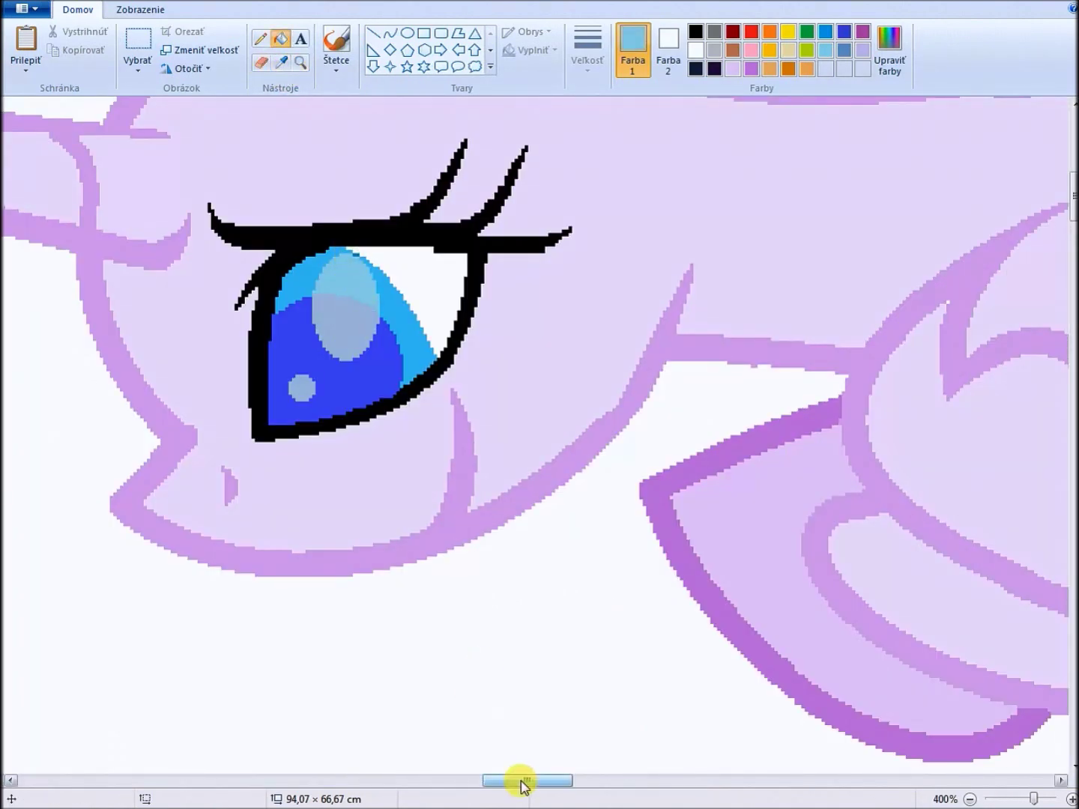
drag(522, 784, 352, 784)
click(282, 63)
click(543, 507)
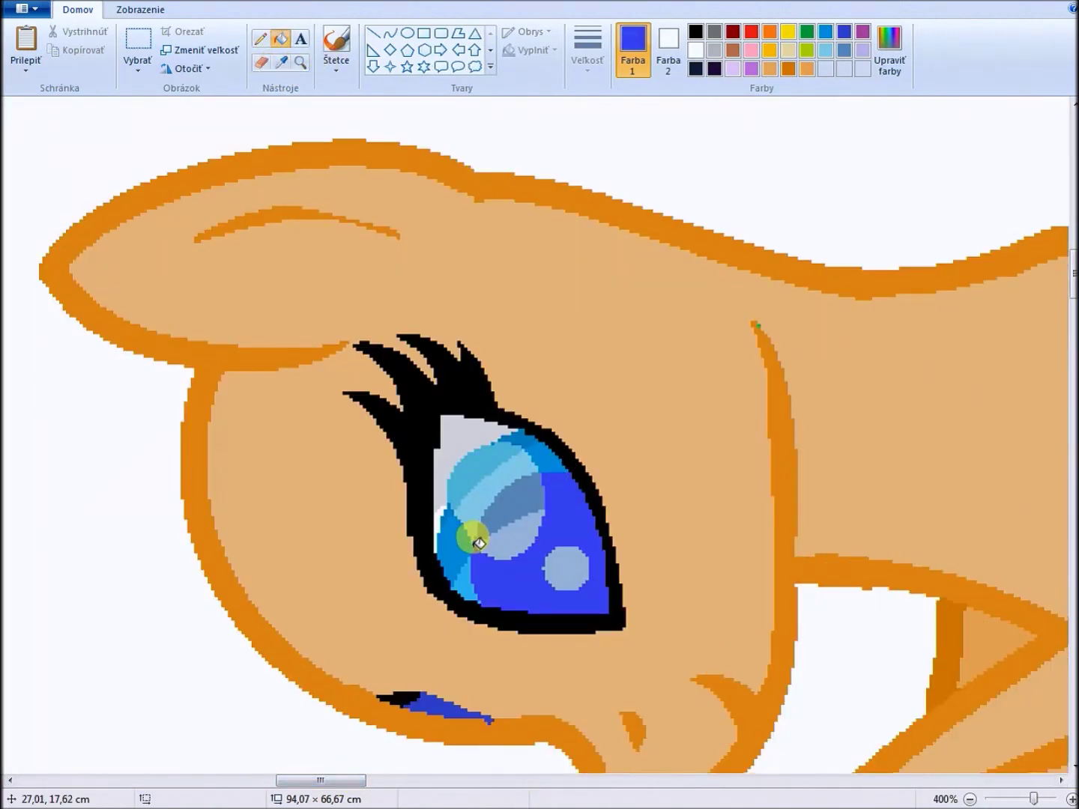
click(508, 510)
click(469, 456)
click(282, 62)
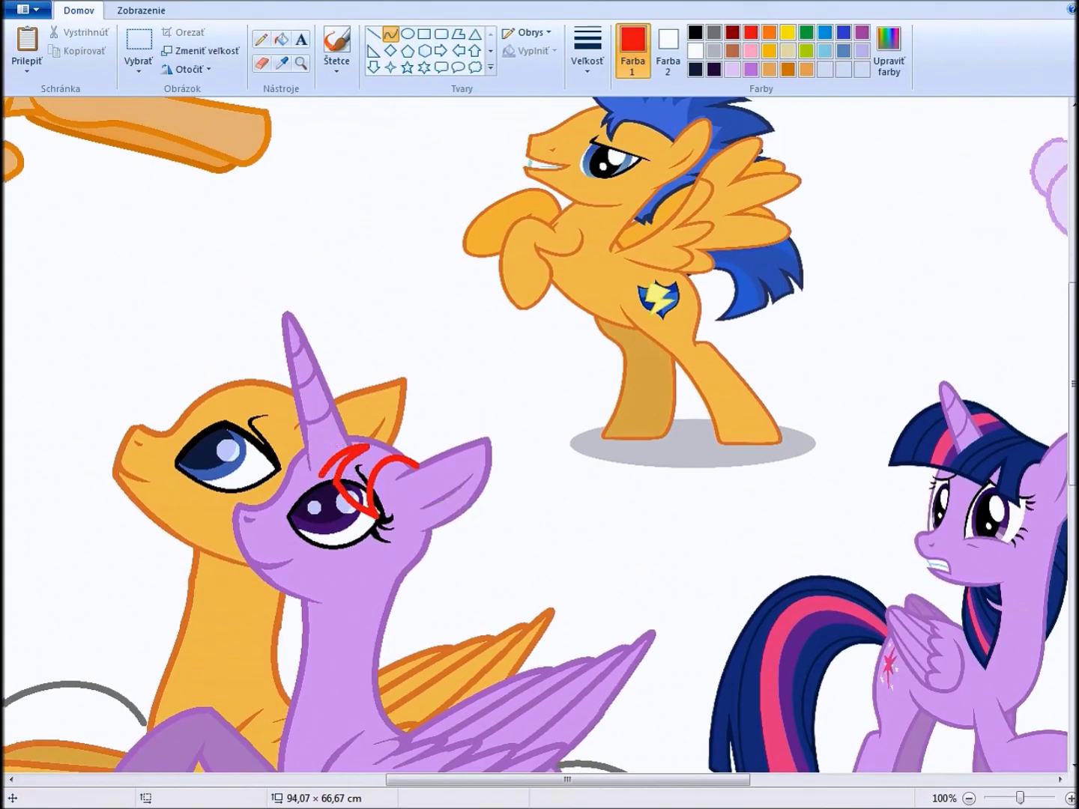
Draw a red curve from horn to ear, bending it over the unicorn's head
drag(366, 472, 395, 521)
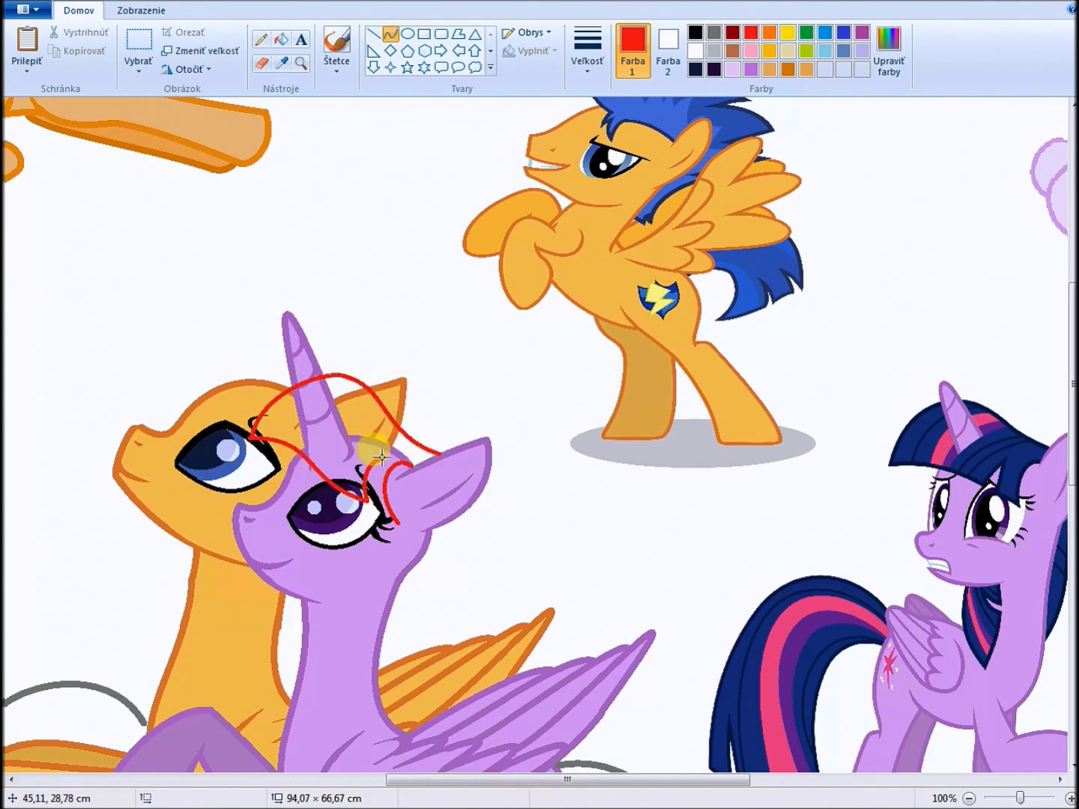
key(ctrl+z)
scroll(313, 284, up, 5)
scroll(313, 284, up, 1)
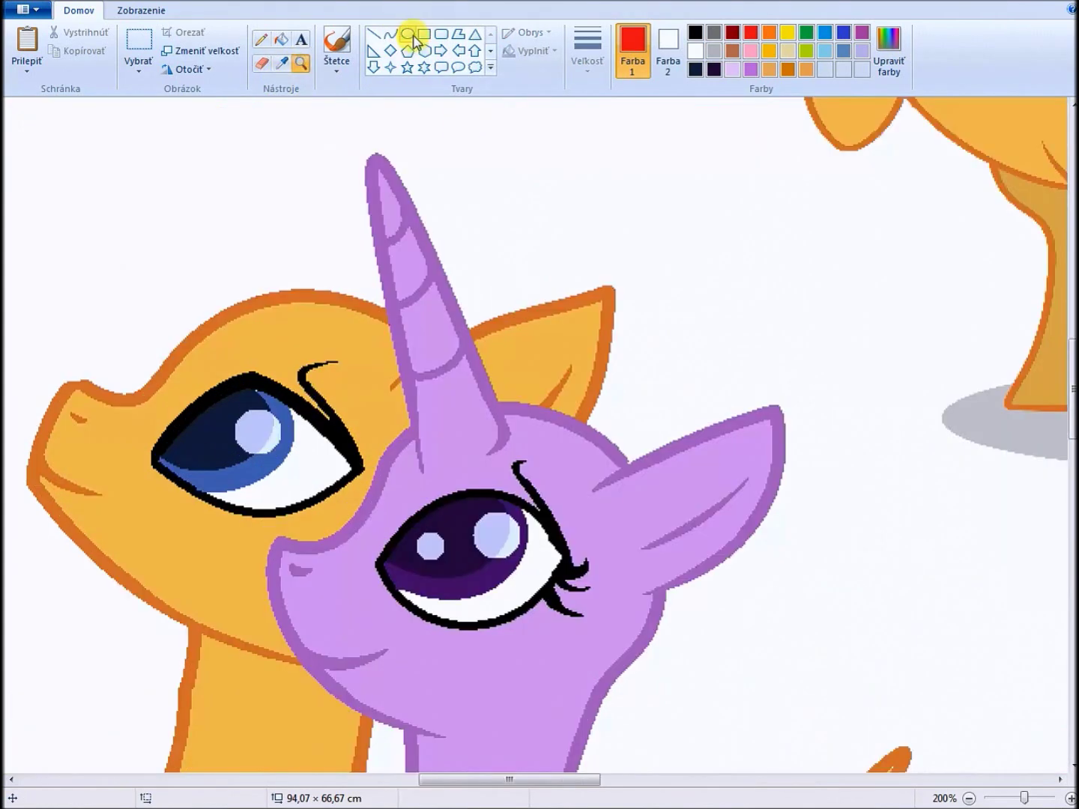
drag(651, 454, 465, 314)
drag(616, 412, 557, 322)
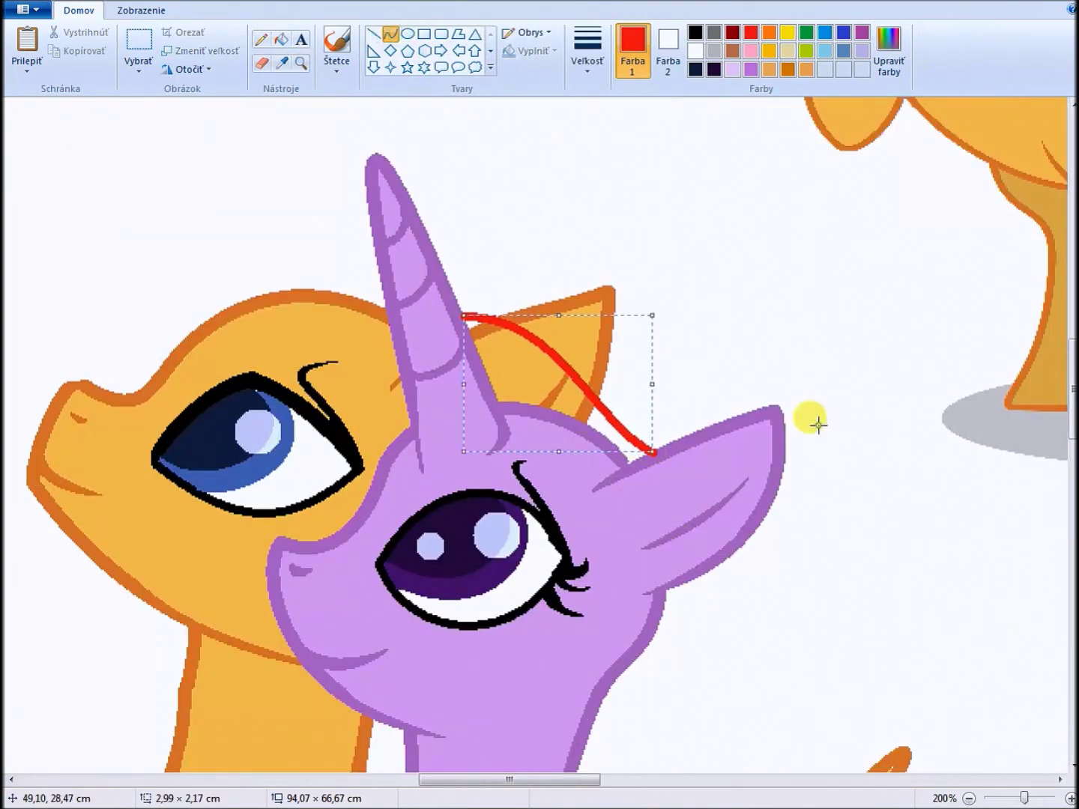
drag(308, 381, 646, 503)
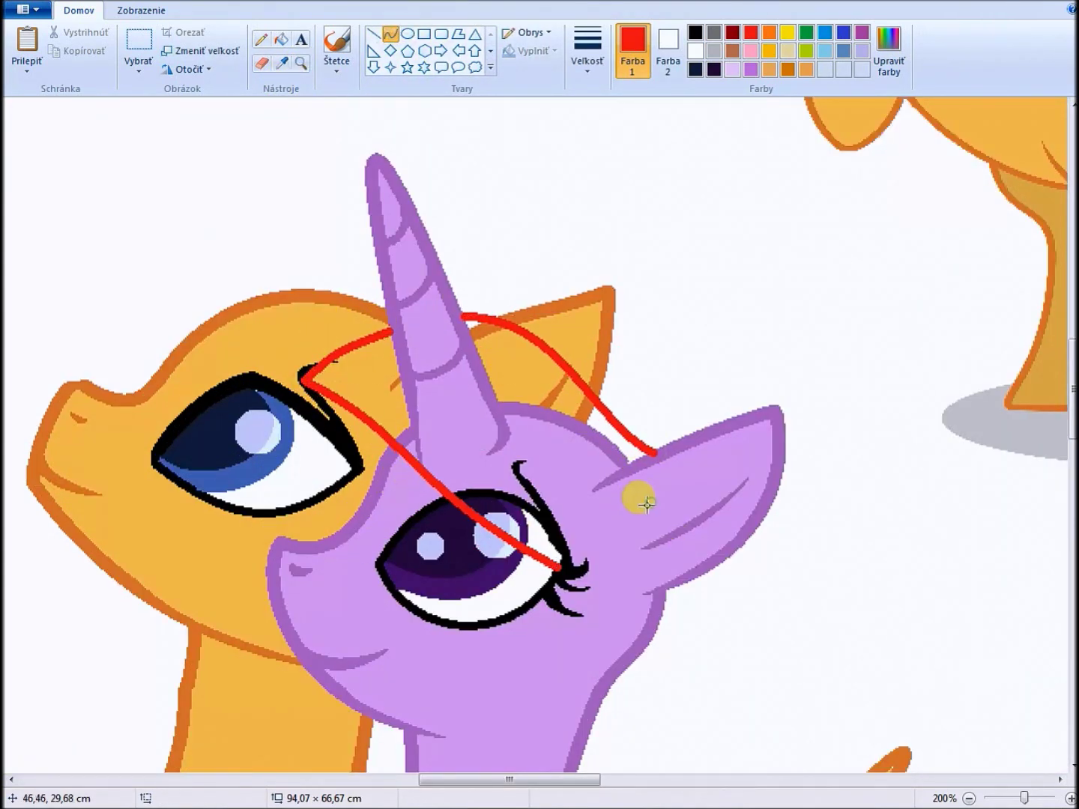
click(558, 486)
Draw red mane curves down the back and front of the unicorn's neck
scroll(702, 427, down, 3)
scroll(690, 404, down, 3)
drag(697, 238, 577, 612)
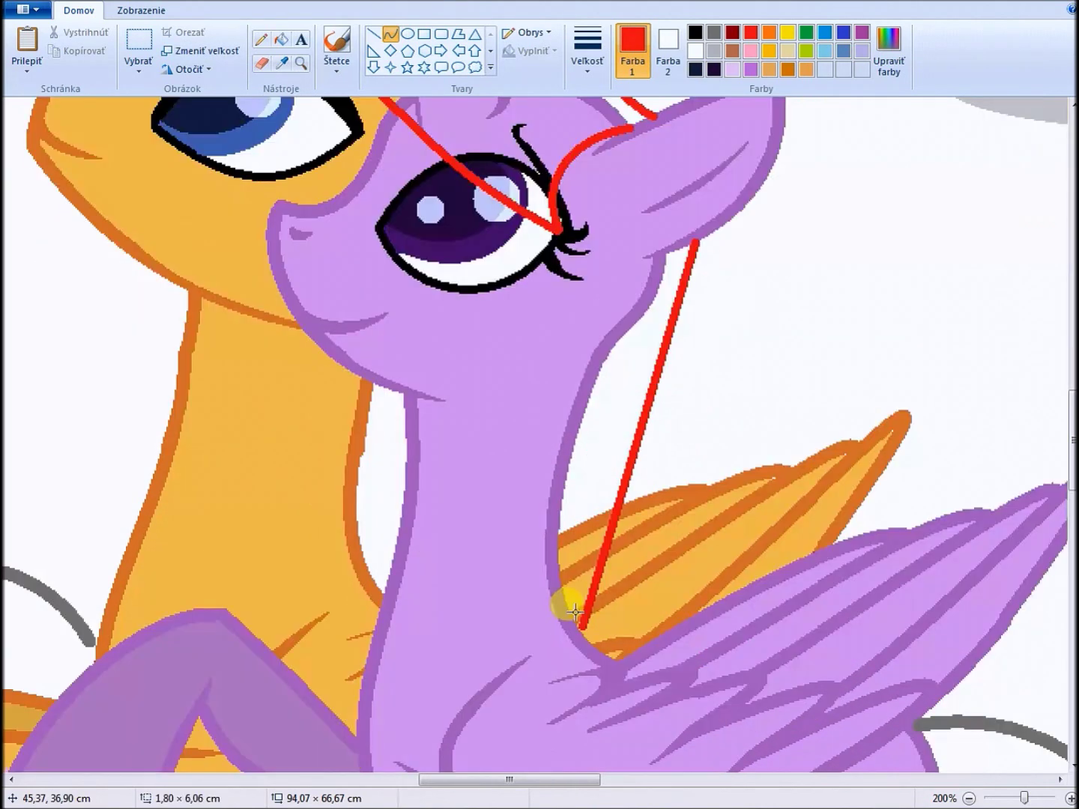
drag(610, 474, 621, 549)
key(ctrl+z)
drag(674, 244, 571, 575)
mouse_move(626, 354)
mouse_down()
mouse_move(570, 571)
mouse_move(428, 644)
mouse_up()
mouse_move(514, 633)
mouse_down()
mouse_move(462, 441)
mouse_move(508, 452)
mouse_up()
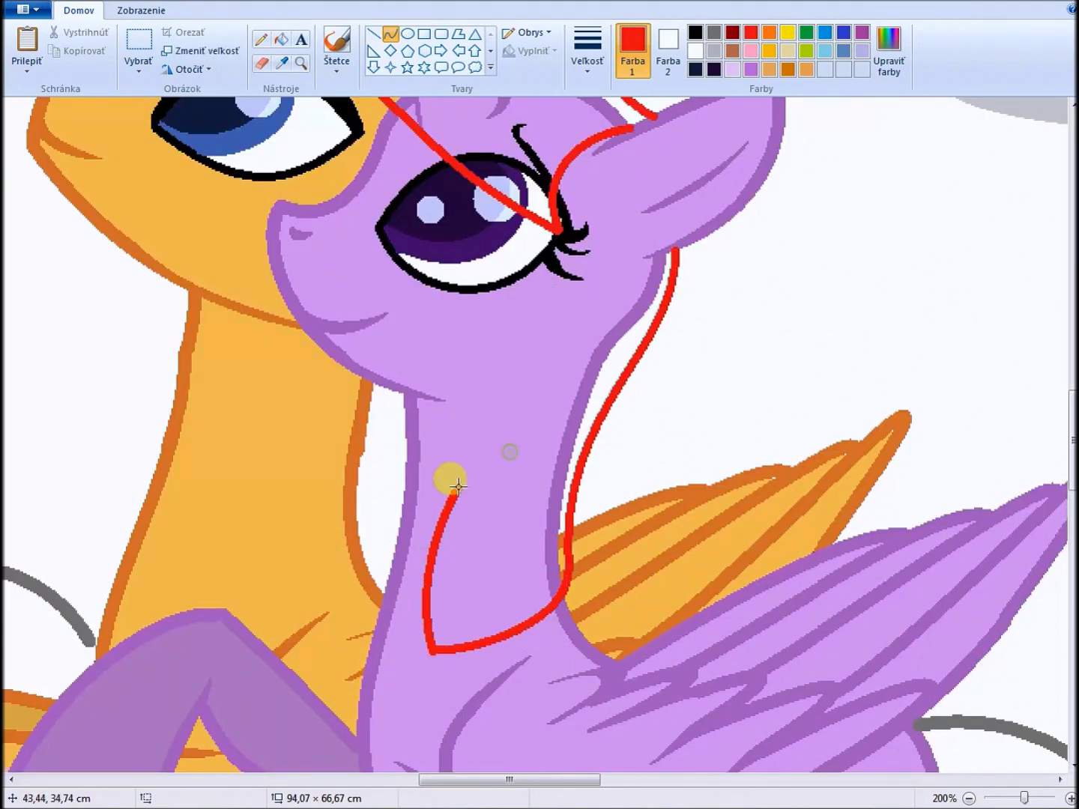
drag(493, 395, 473, 399)
drag(597, 361, 619, 306)
scroll(524, 374, up, 3)
click(299, 63)
right_click(463, 245)
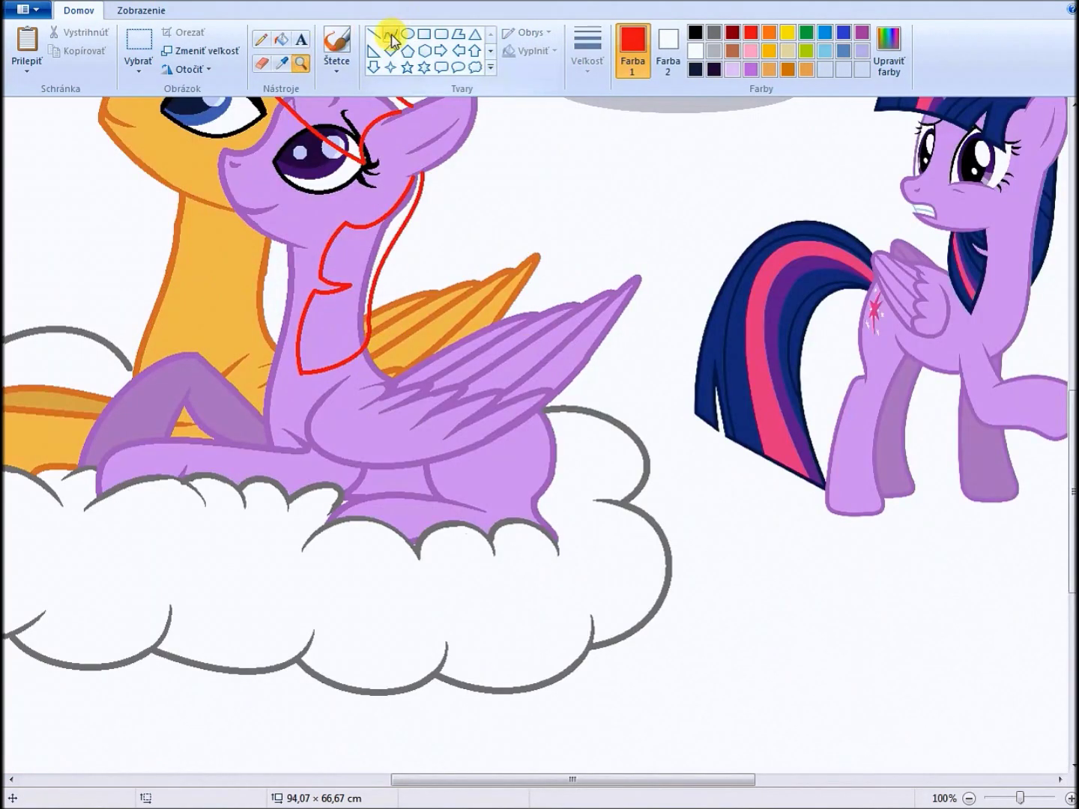
Draw S-shaped red tail curves around the unicorn's hindquarters, cancelling one wrong bend
drag(365, 535, 369, 415)
drag(292, 469, 487, 621)
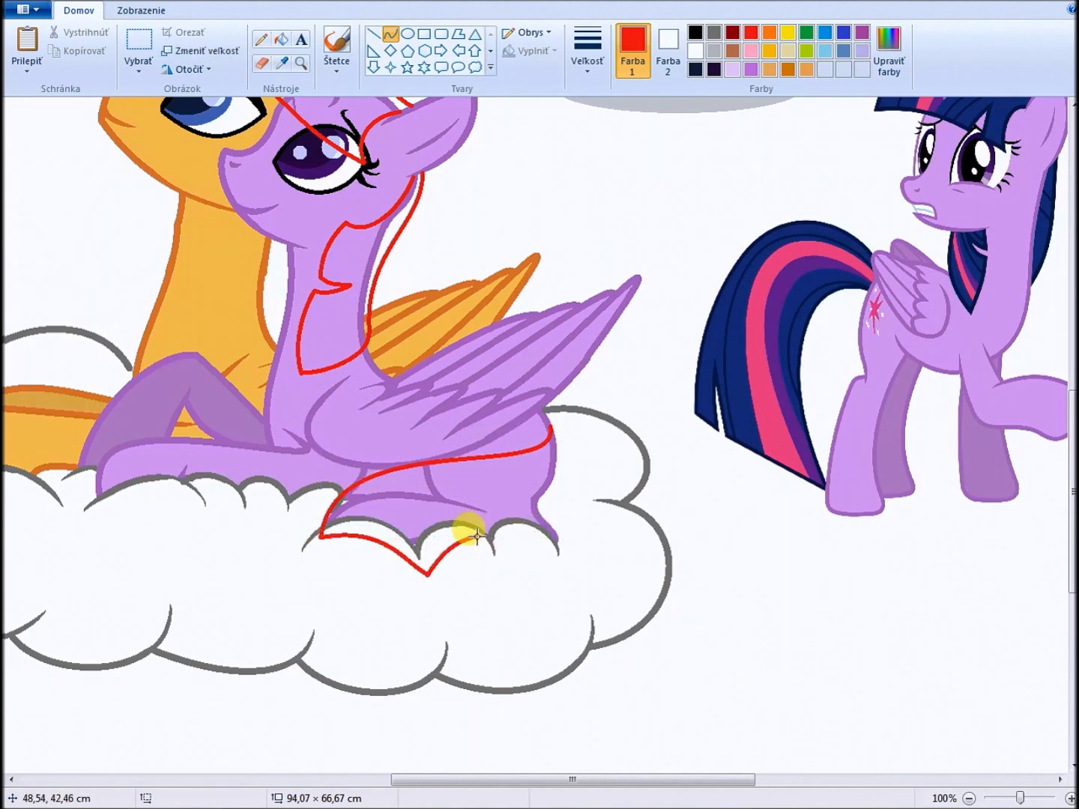
drag(493, 580, 629, 488)
right_click(599, 516)
drag(564, 518, 684, 453)
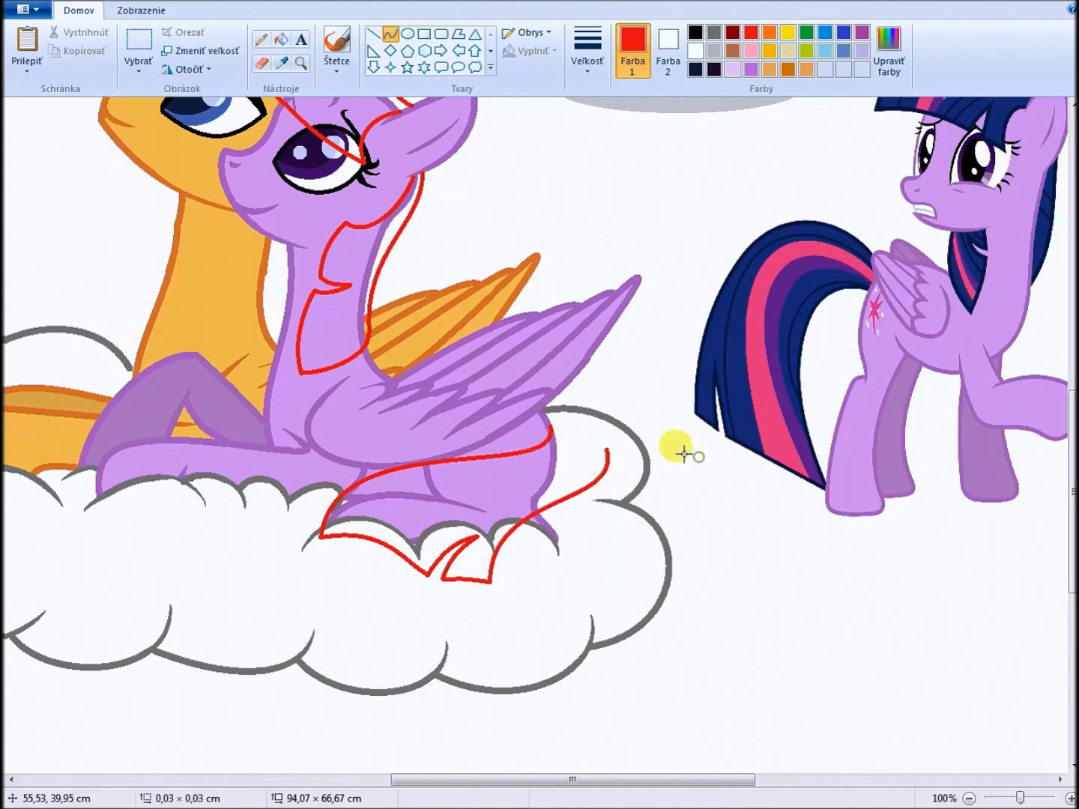
scroll(423, 454, up, 5)
scroll(424, 453, down, 2)
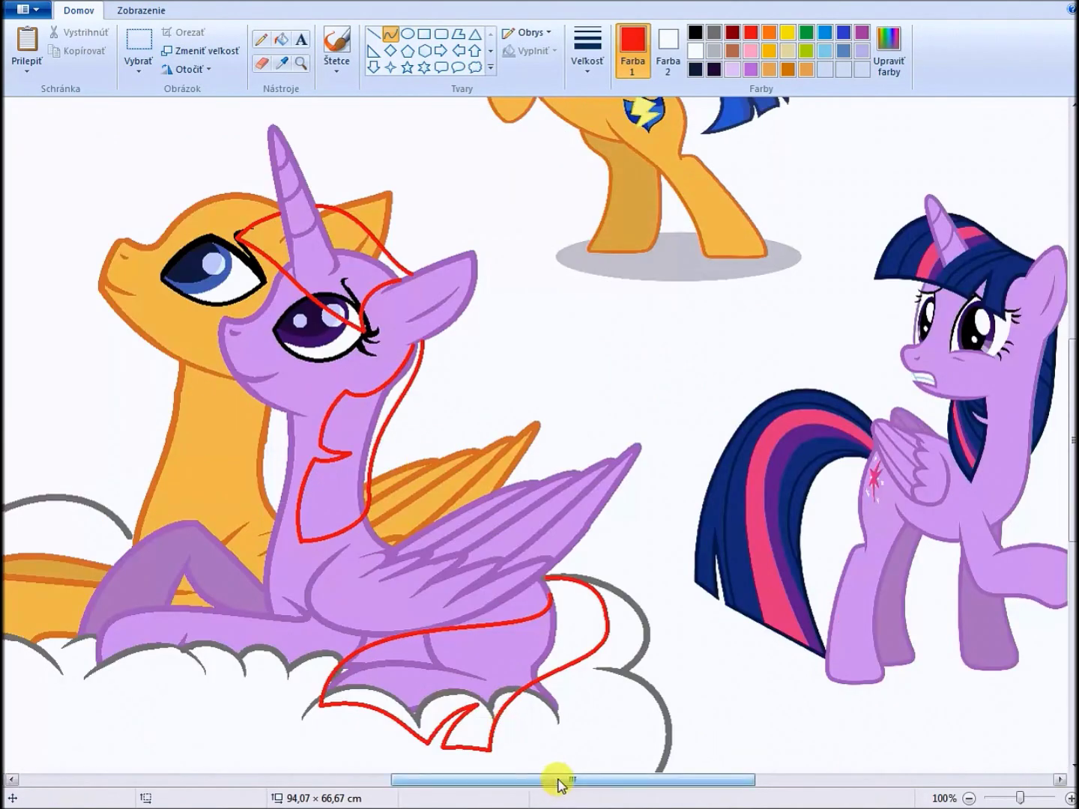
drag(559, 779, 483, 779)
click(301, 63)
click(378, 124)
Sample the unicorn's purple body colour and patch the neck gap with a purple line
click(498, 354)
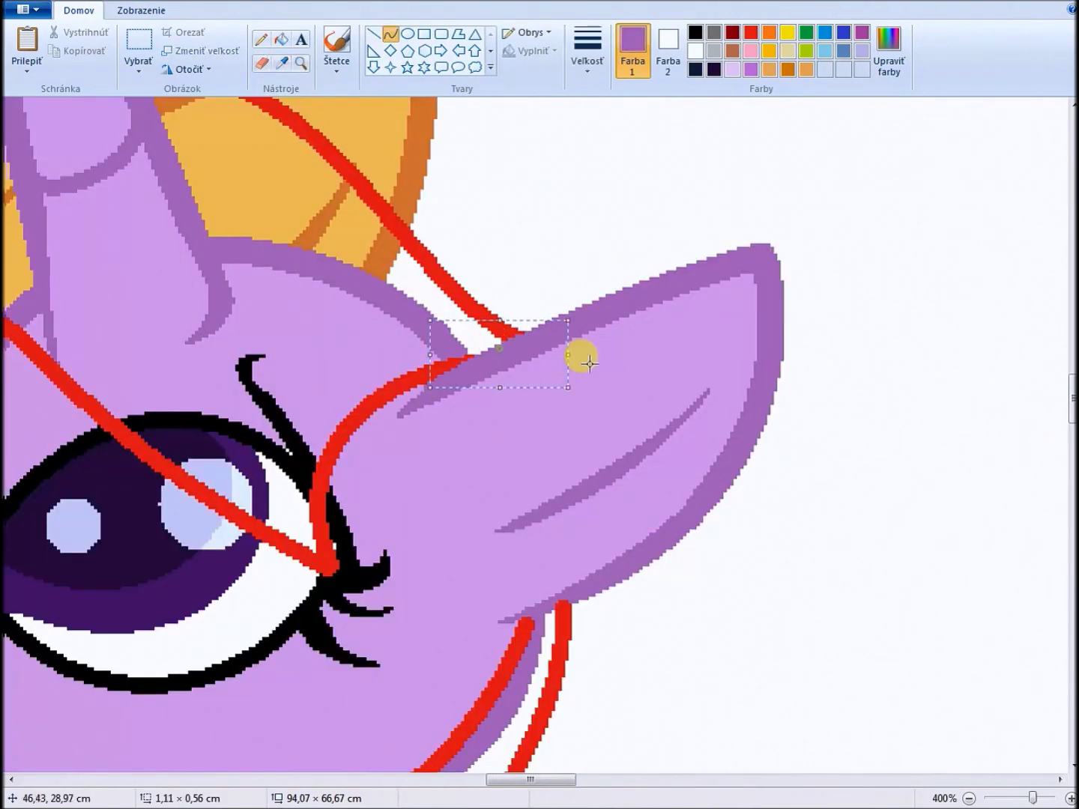
scroll(578, 356, down, 5)
drag(526, 280, 592, 249)
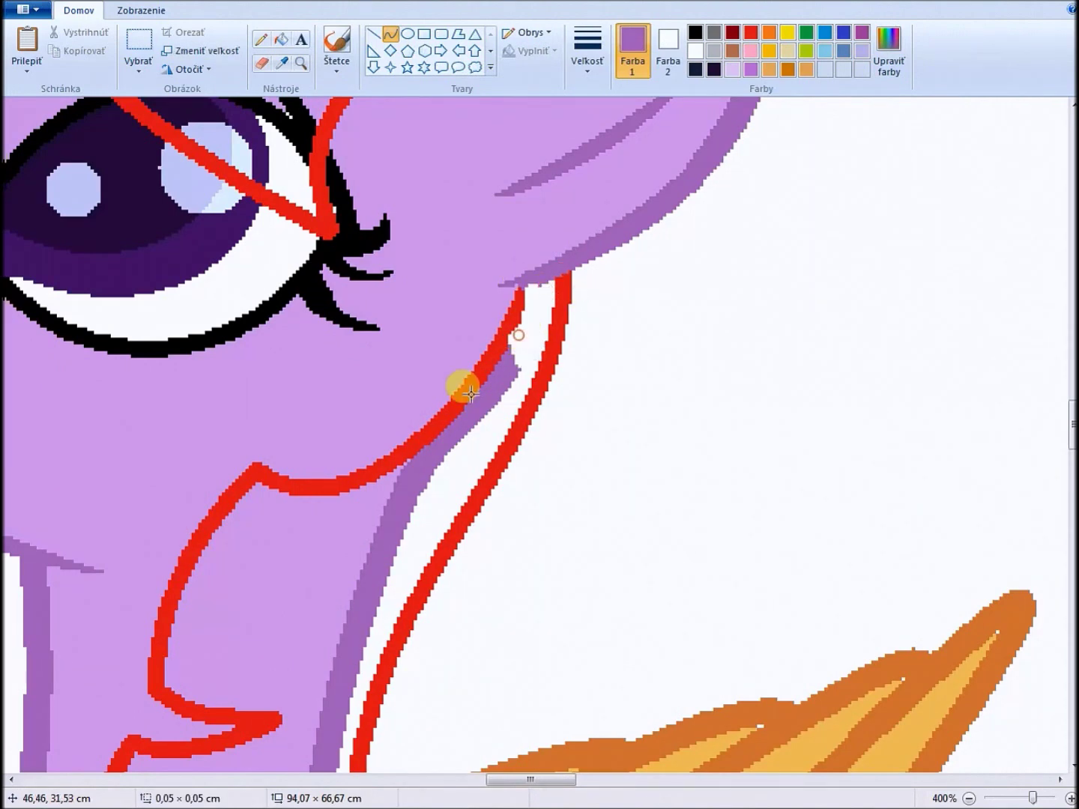
drag(549, 298, 453, 455)
Draw a short curve beside the neck outline and fill the small area next to it
click(283, 39)
scroll(362, 138, down, 5)
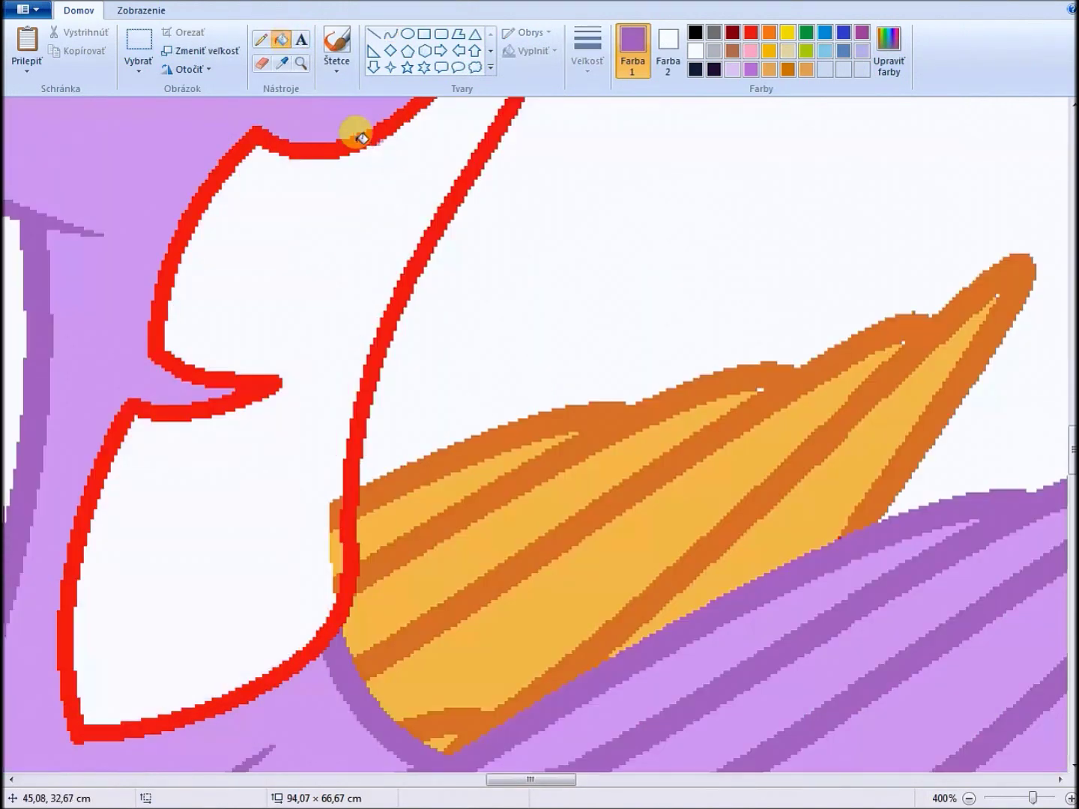
click(390, 34)
drag(246, 418, 297, 380)
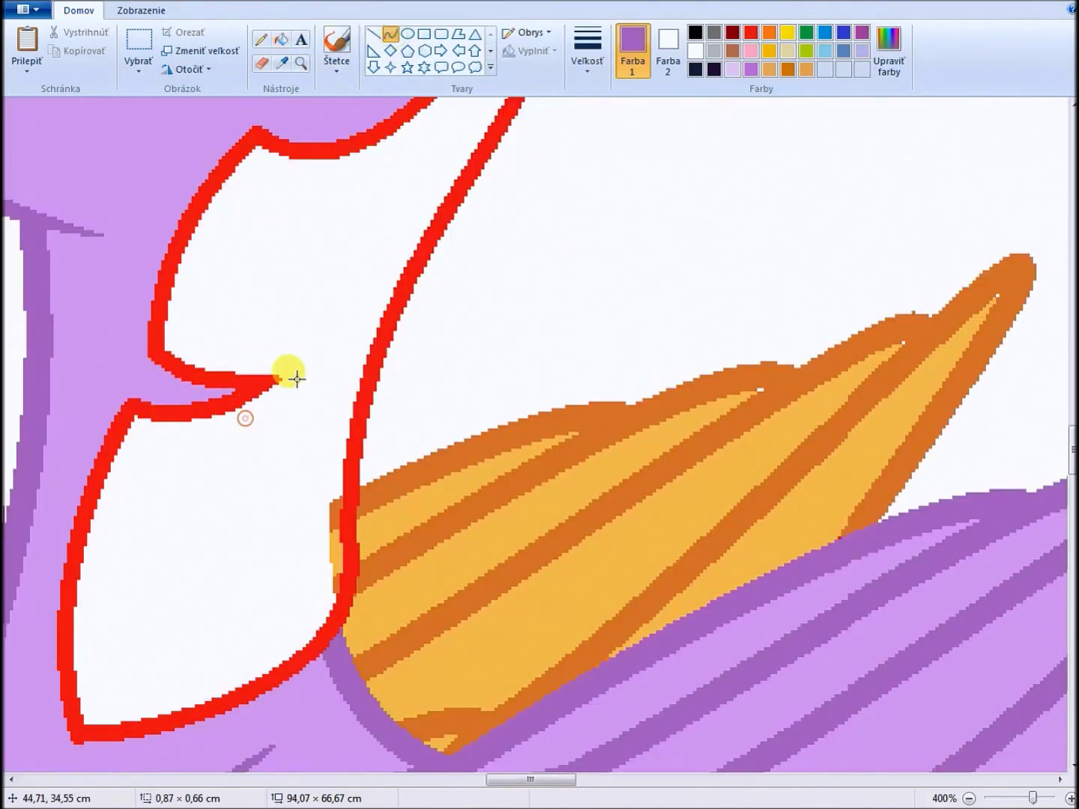
click(284, 39)
click(331, 559)
Draw a white line across a remaining gap in the head outline
scroll(331, 558, up, 5)
drag(535, 779, 508, 784)
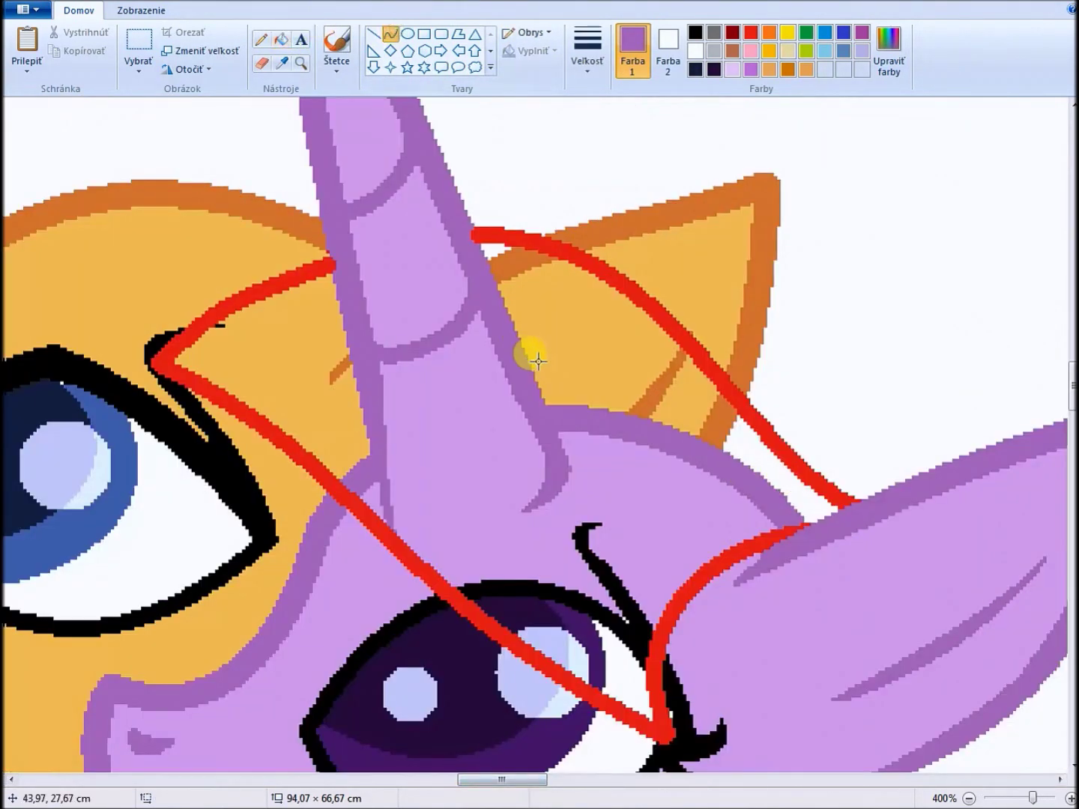
drag(538, 361, 580, 472)
right_click(542, 386)
key(Escape)
Fill the ear, forehead, horn base, eye and orange regions inside the red mane outline white
click(282, 39)
click(587, 332)
click(704, 409)
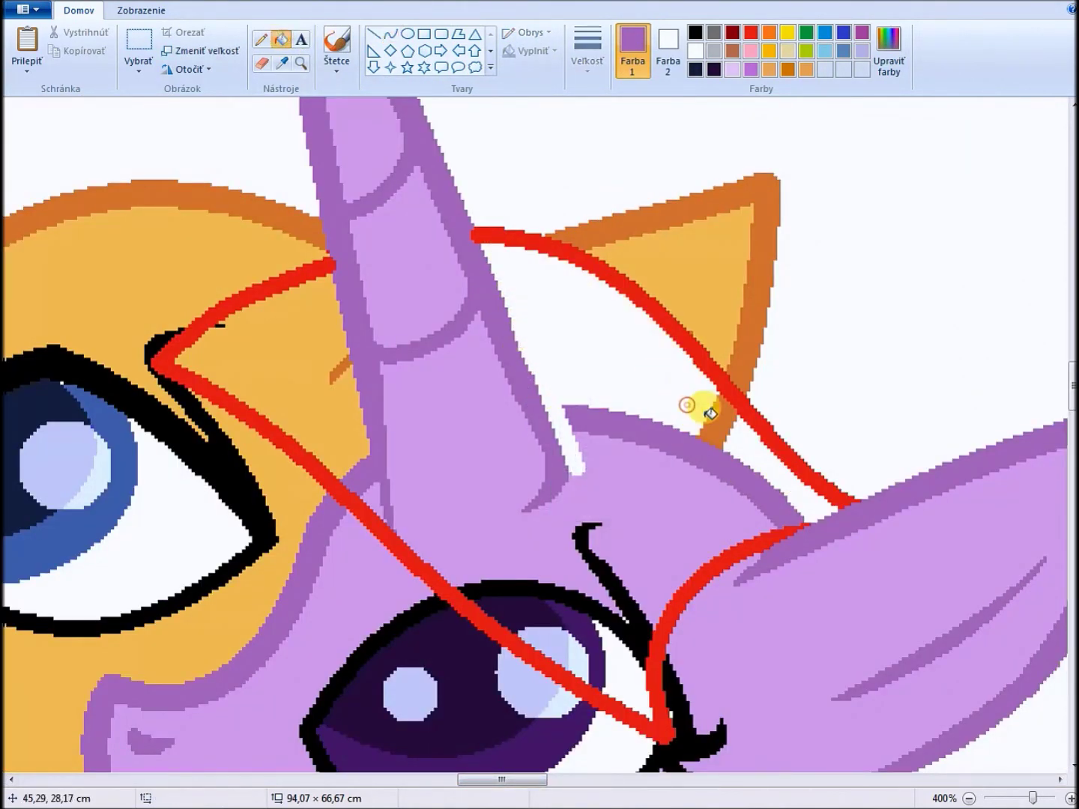
click(660, 539)
click(619, 606)
click(570, 591)
click(309, 294)
click(225, 322)
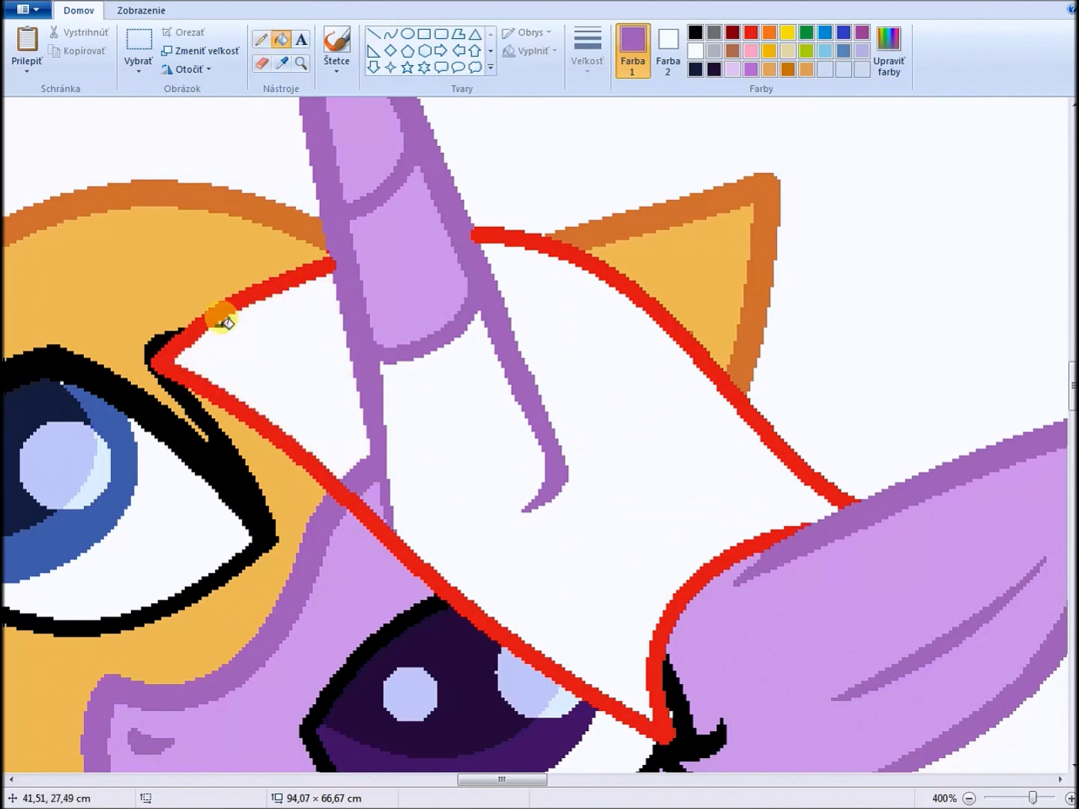
Reselect red with the Curve tool and begin a new curve near the neck
click(281, 38)
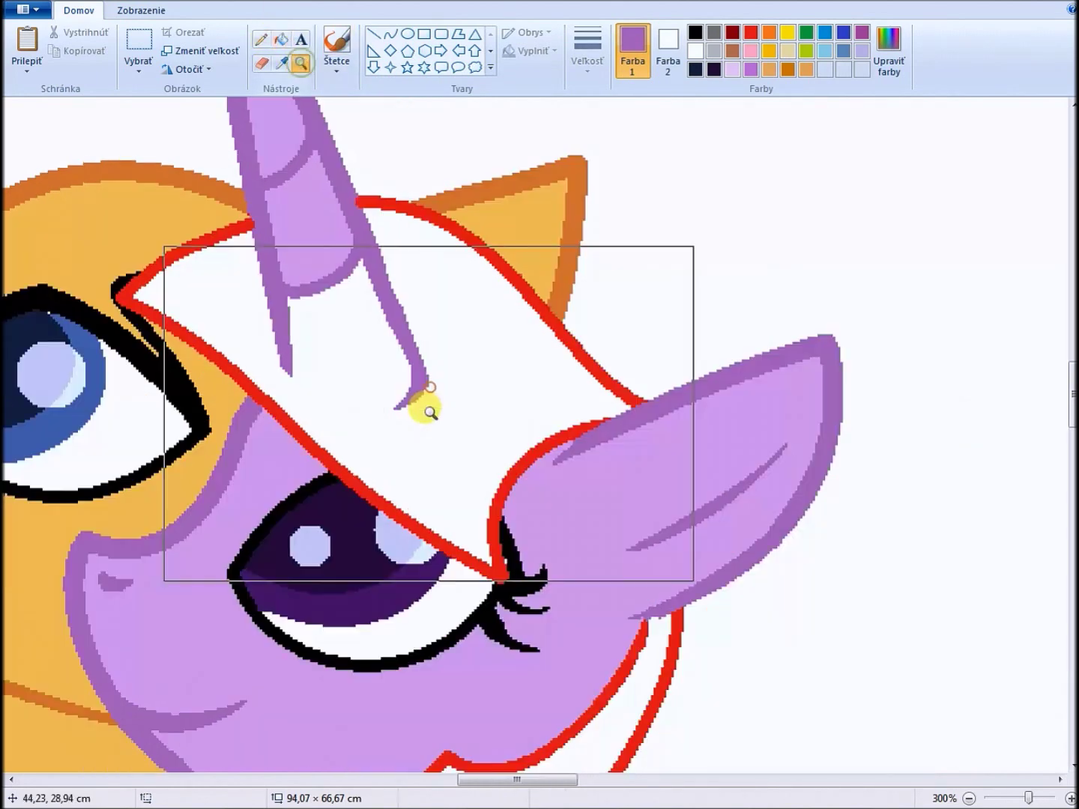
click(282, 62)
click(374, 196)
click(260, 39)
scroll(409, 433, down, 5)
scroll(449, 599, down, 5)
drag(489, 775, 549, 775)
click(390, 34)
mouse_move(421, 362)
mouse_down()
mouse_move(466, 260)
mouse_move(491, 325)
mouse_up()
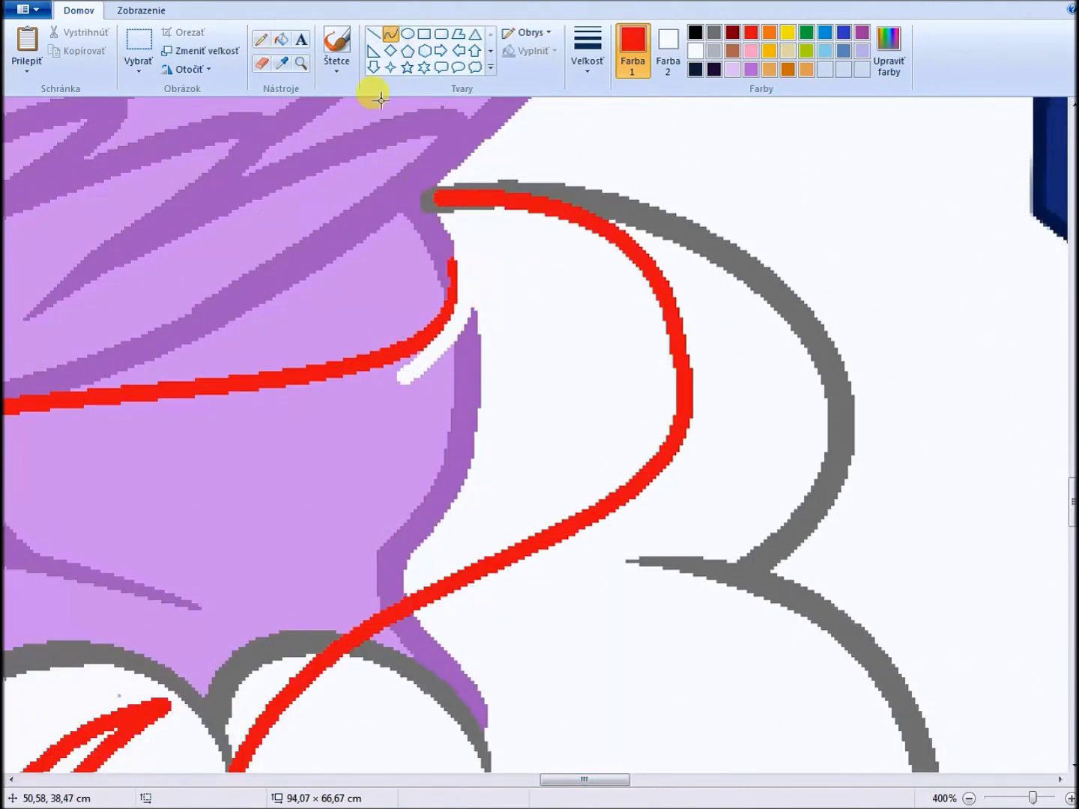
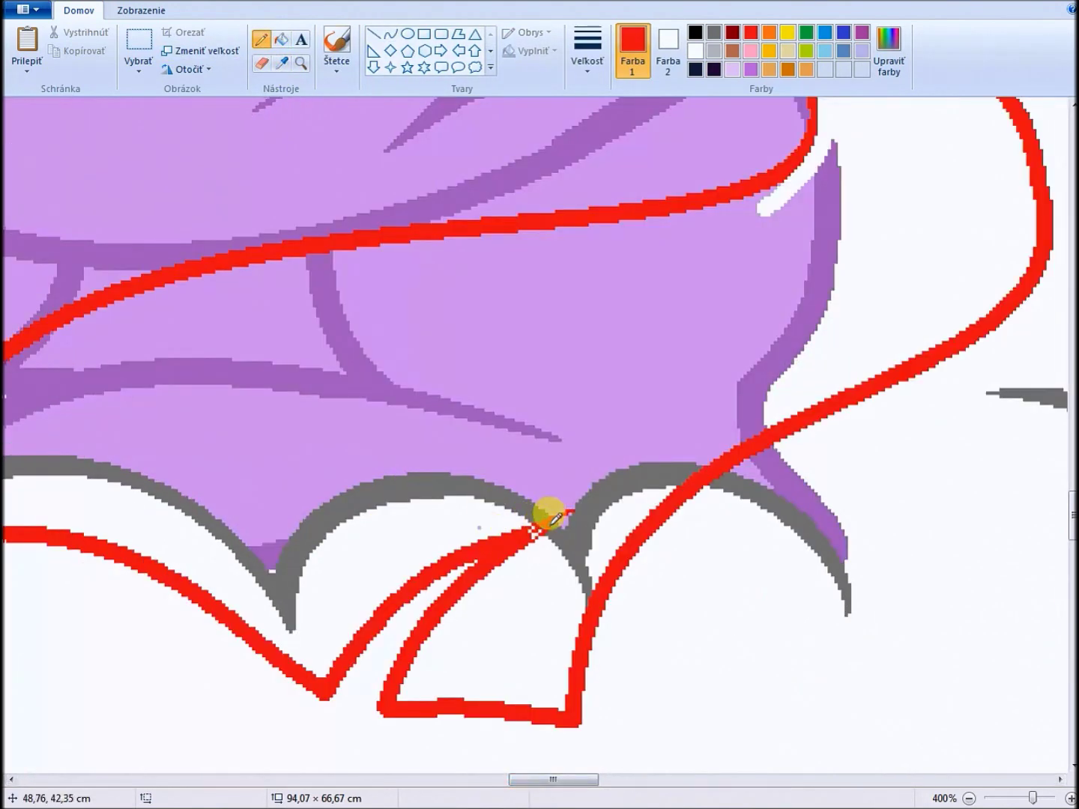
Paint over the unicorn's old tail and grey outline in white
right_click(437, 363)
right_click(349, 515)
right_click(561, 516)
scroll(545, 287, up, 5)
click(301, 63)
right_click(258, 273)
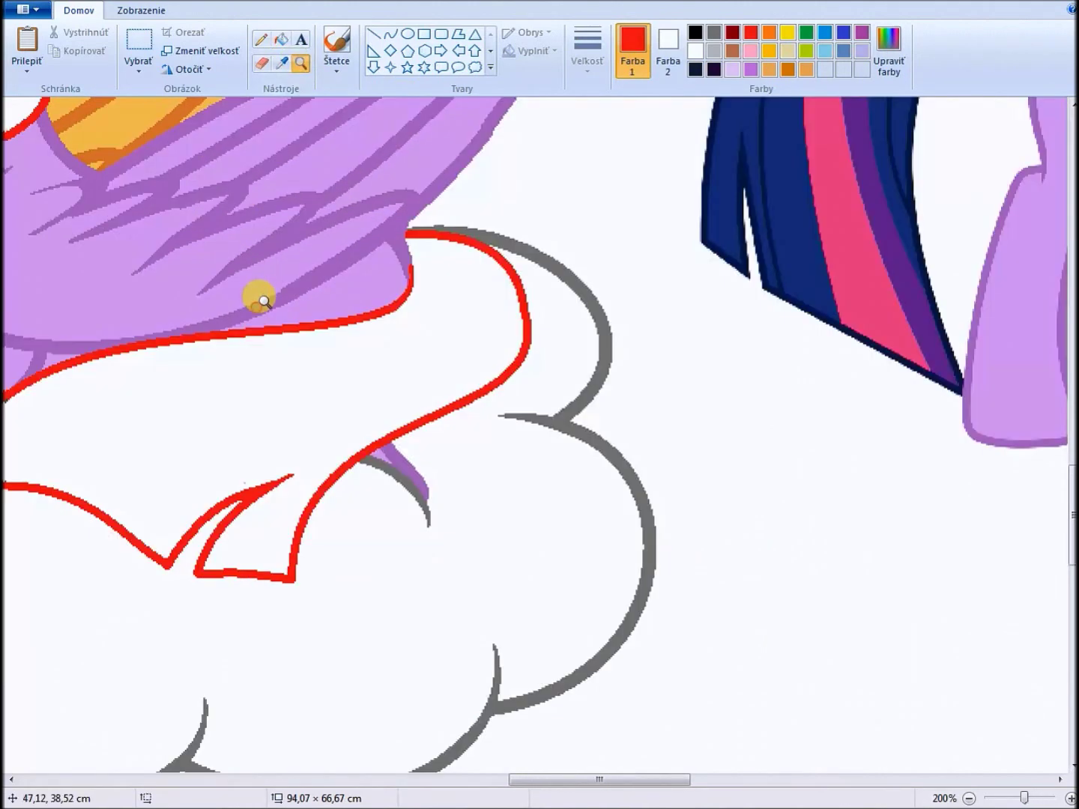
right_click(289, 162)
right_click(289, 163)
click(446, 314)
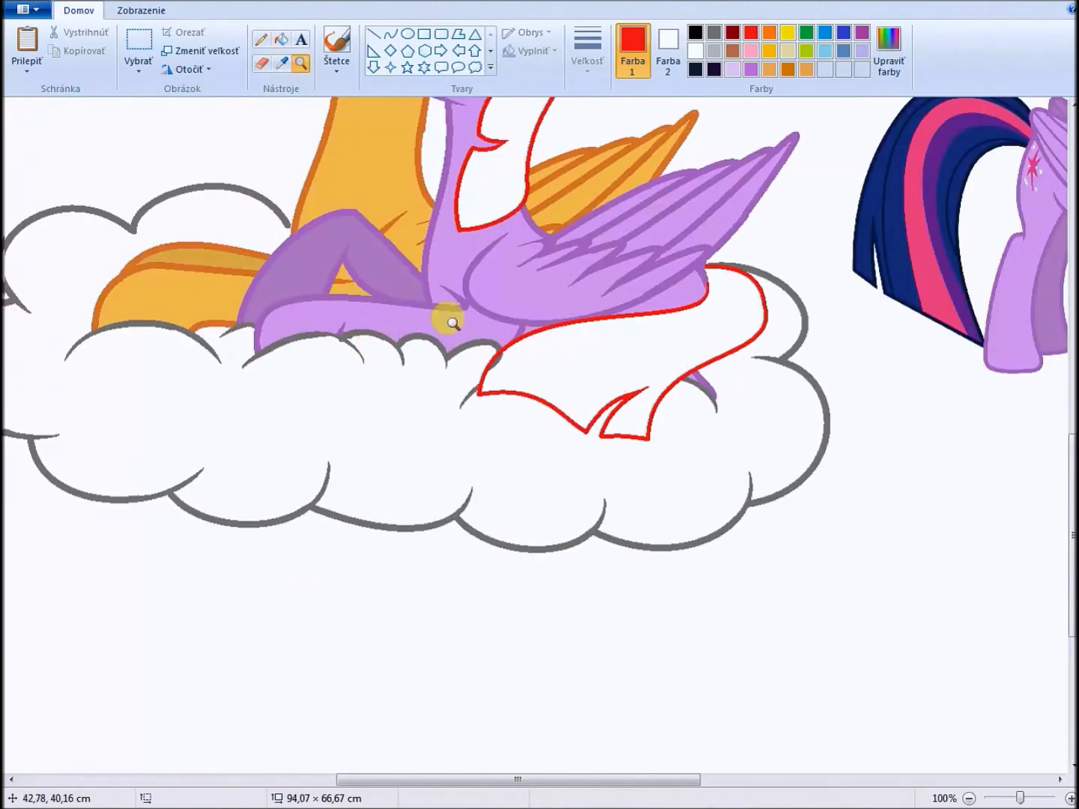
Draw thin red curves outlining the new mane
click(622, 501)
click(390, 34)
click(587, 60)
click(623, 150)
mouse_move(749, 360)
mouse_down()
mouse_move(631, 452)
mouse_move(704, 349)
mouse_move(622, 356)
mouse_up()
mouse_move(580, 798)
mouse_down()
mouse_move(715, 775)
mouse_move(577, 779)
mouse_up()
drag(638, 258, 467, 306)
Draw red curved stripes down the unicorn's neck
click(281, 63)
click(421, 199)
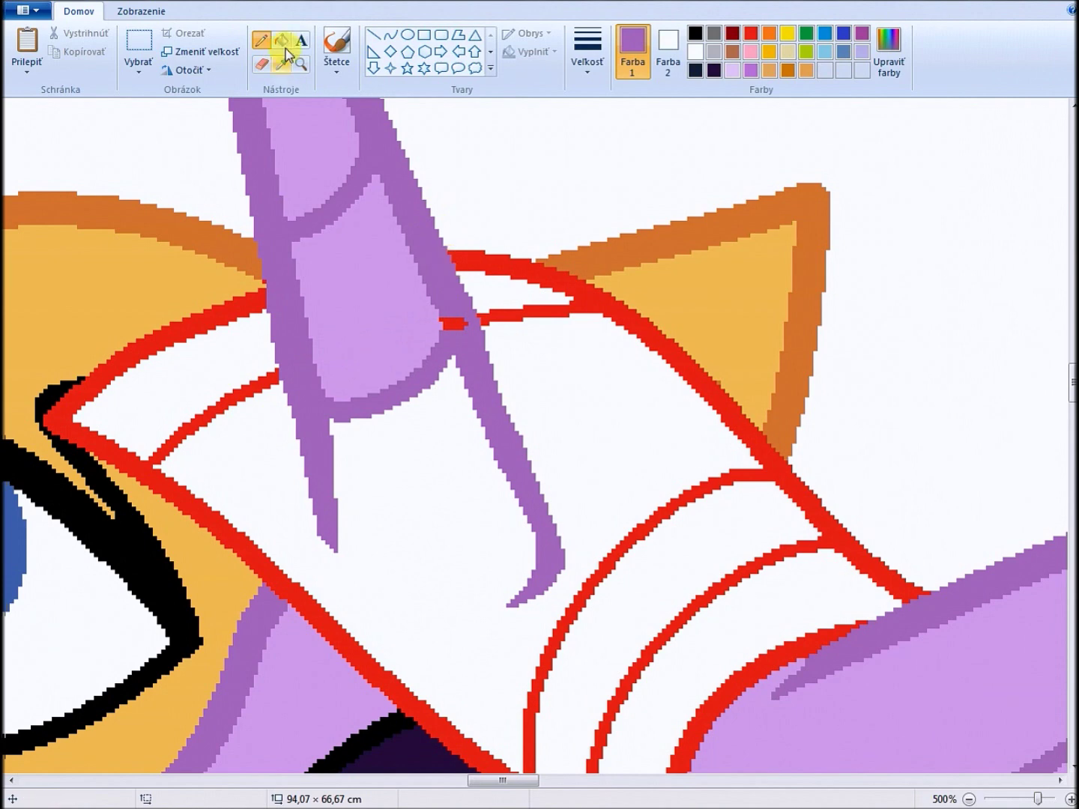
right_click(181, 373)
click(390, 35)
click(750, 33)
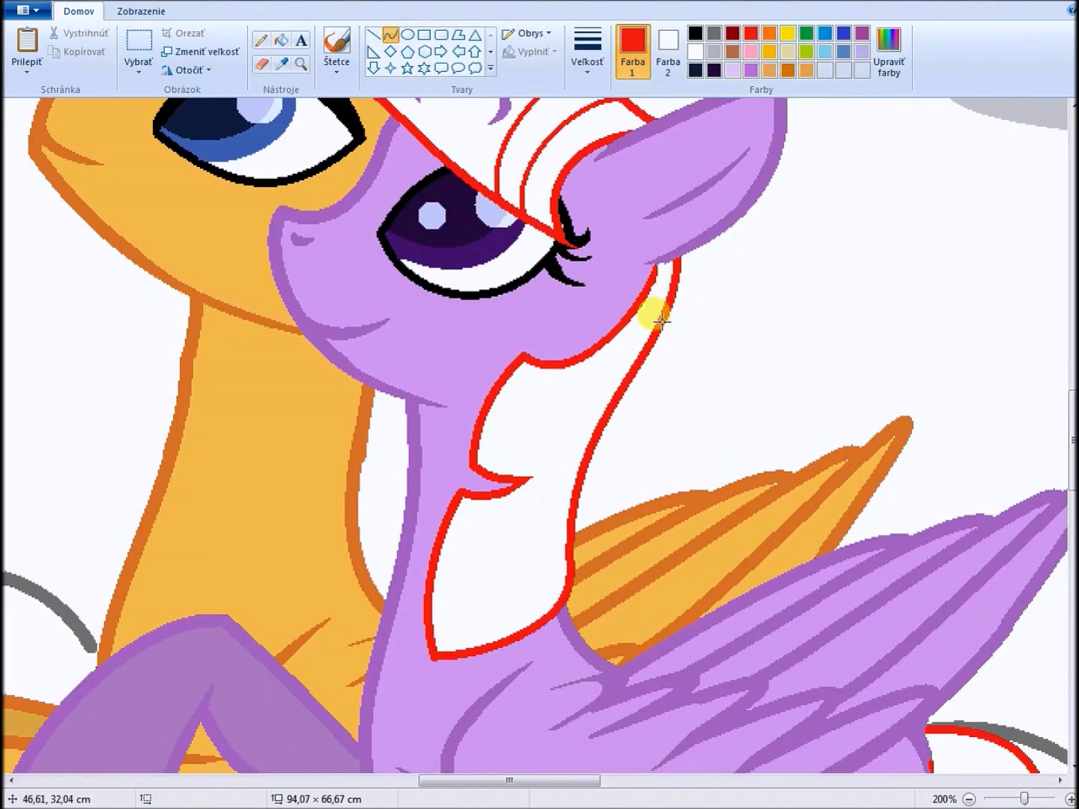
drag(659, 324, 502, 374)
drag(625, 375, 479, 410)
click(591, 493)
drag(574, 537, 482, 608)
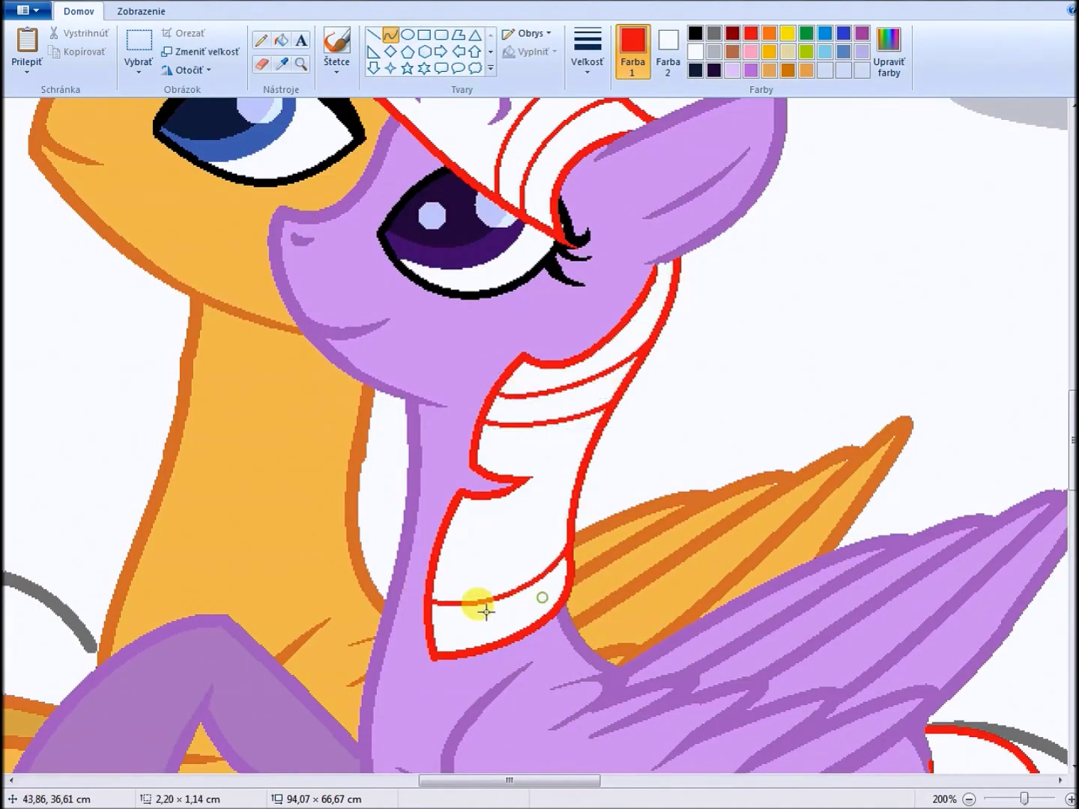
Outline the flowing tail strands with red curves below the wing
scroll(481, 607, down, 5)
drag(959, 392, 786, 731)
drag(937, 524, 975, 474)
drag(861, 614, 887, 723)
drag(794, 658, 777, 728)
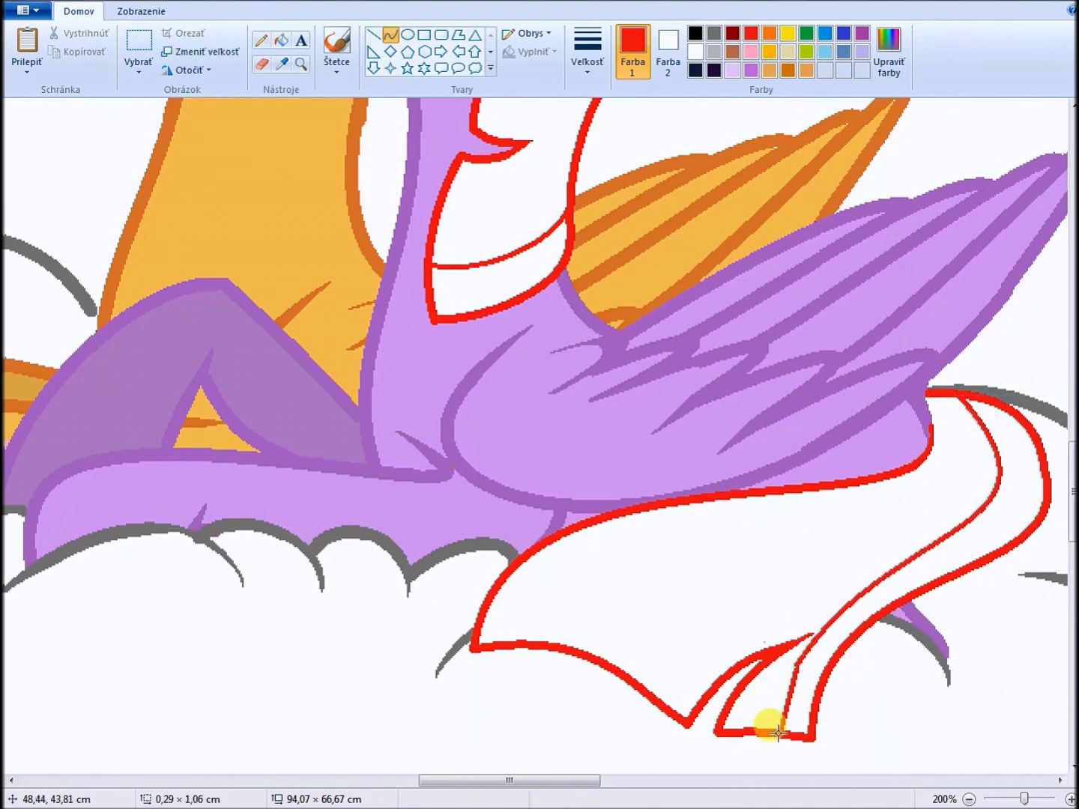
mouse_move(929, 441)
mouse_down()
mouse_move(516, 633)
mouse_move(528, 489)
mouse_move(621, 610)
mouse_up()
drag(573, 645, 928, 441)
drag(869, 499, 678, 499)
click(292, 68)
ctrl+scroll(540, 434, down, 2)
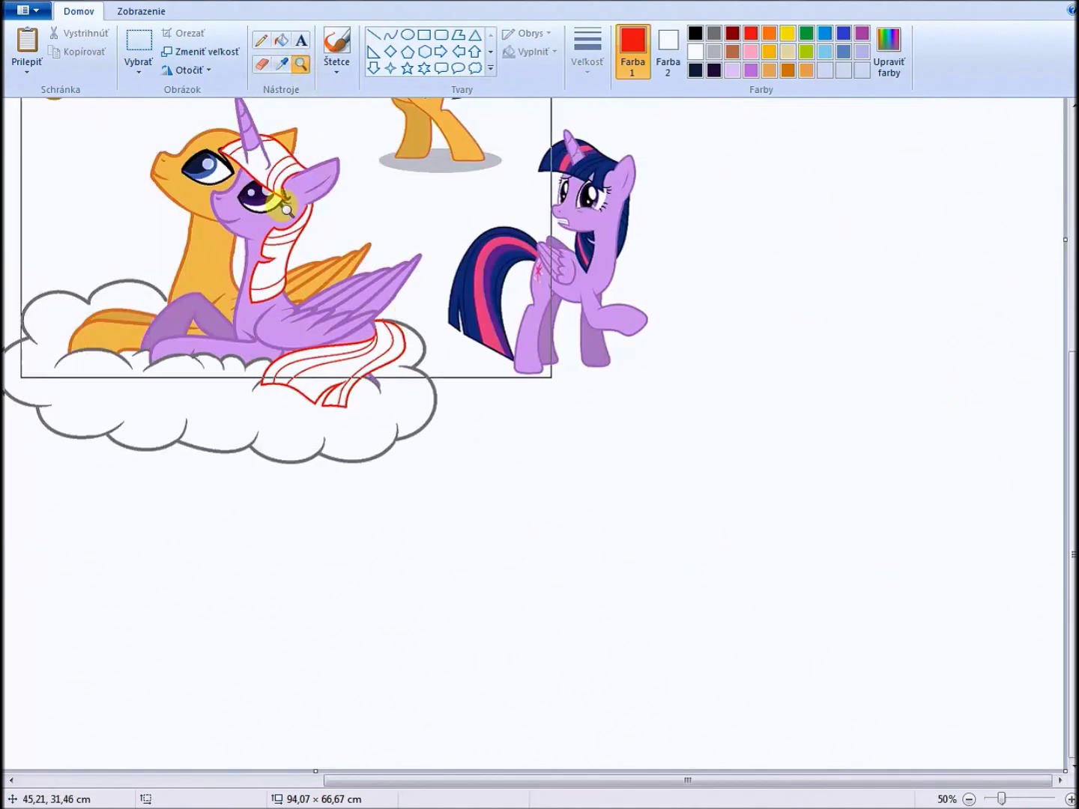
Fill the mane, neck and tail strands dark blue
ctrl+scroll(539, 434, up, 1)
scroll(539, 435, down, 3)
click(874, 455)
click(536, 232)
click(449, 217)
click(479, 165)
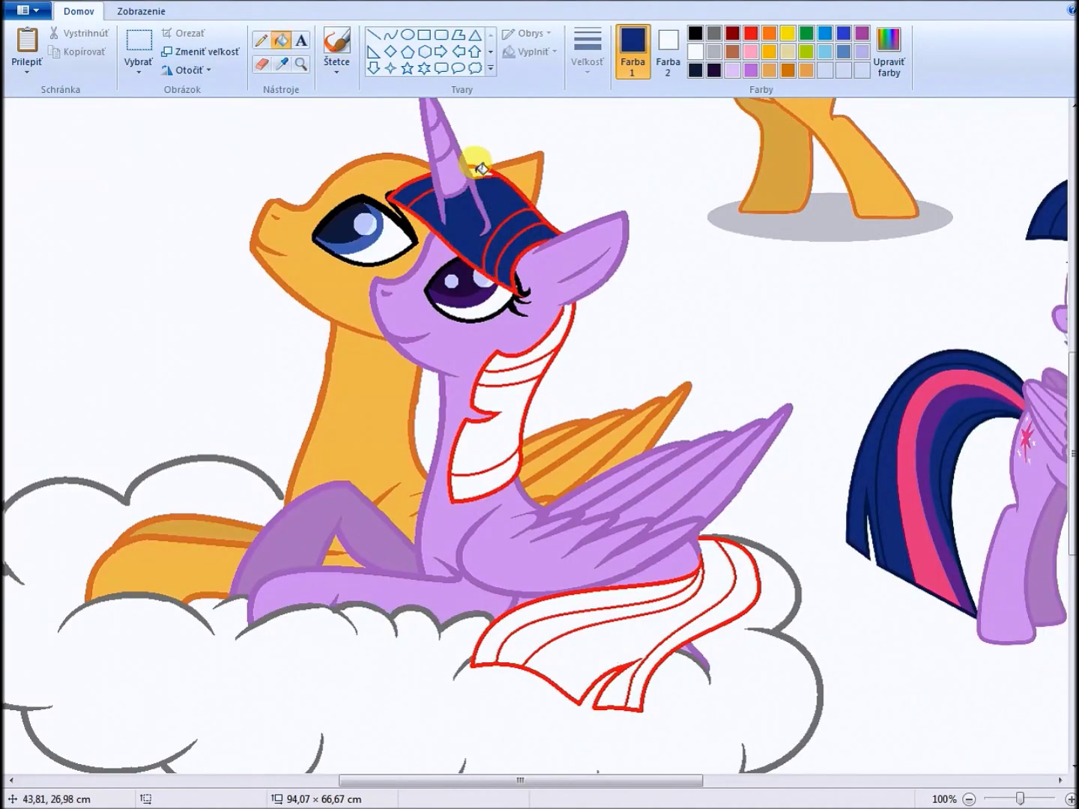
click(535, 339)
click(488, 449)
click(583, 592)
click(680, 638)
Draw two purple guide curves across the mane near the horn
click(282, 63)
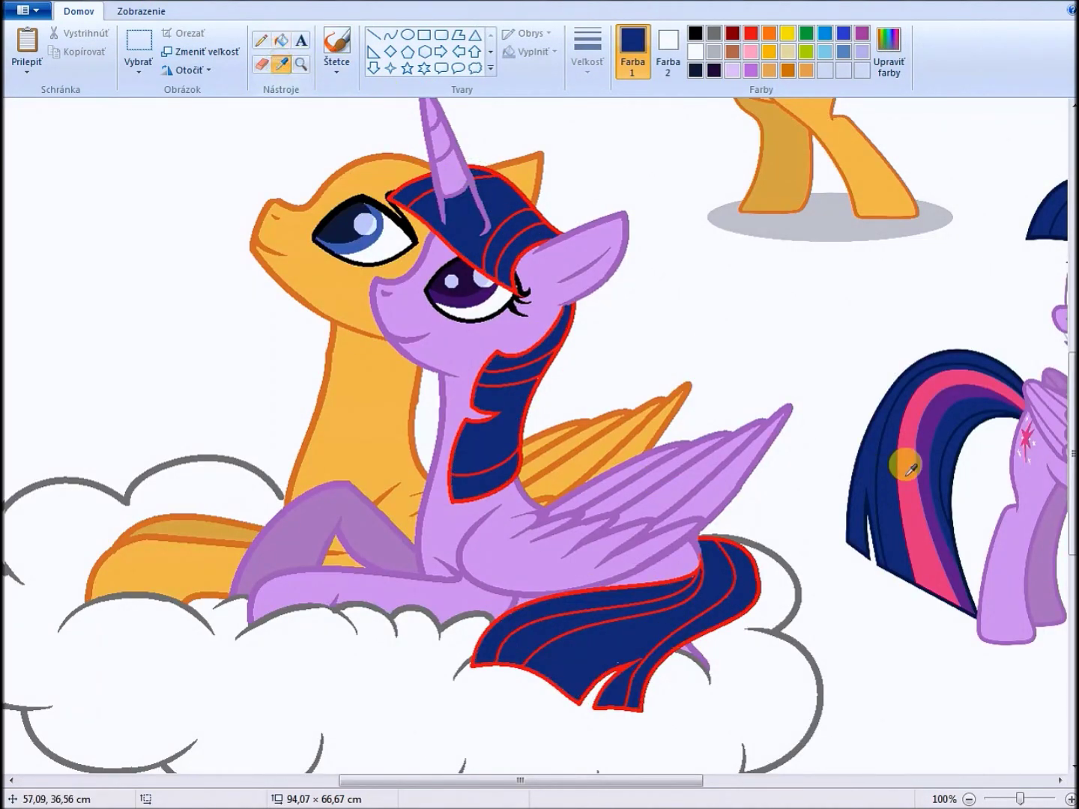
click(906, 464)
ctrl+scroll(482, 259, up, 1)
ctrl+scroll(481, 259, up, 1)
click(390, 35)
drag(589, 265, 270, 407)
drag(405, 293, 284, 301)
drag(668, 380, 590, 315)
drag(651, 331, 457, 520)
drag(457, 520, 490, 370)
Fill the mane bands between the guide curves purple
click(281, 39)
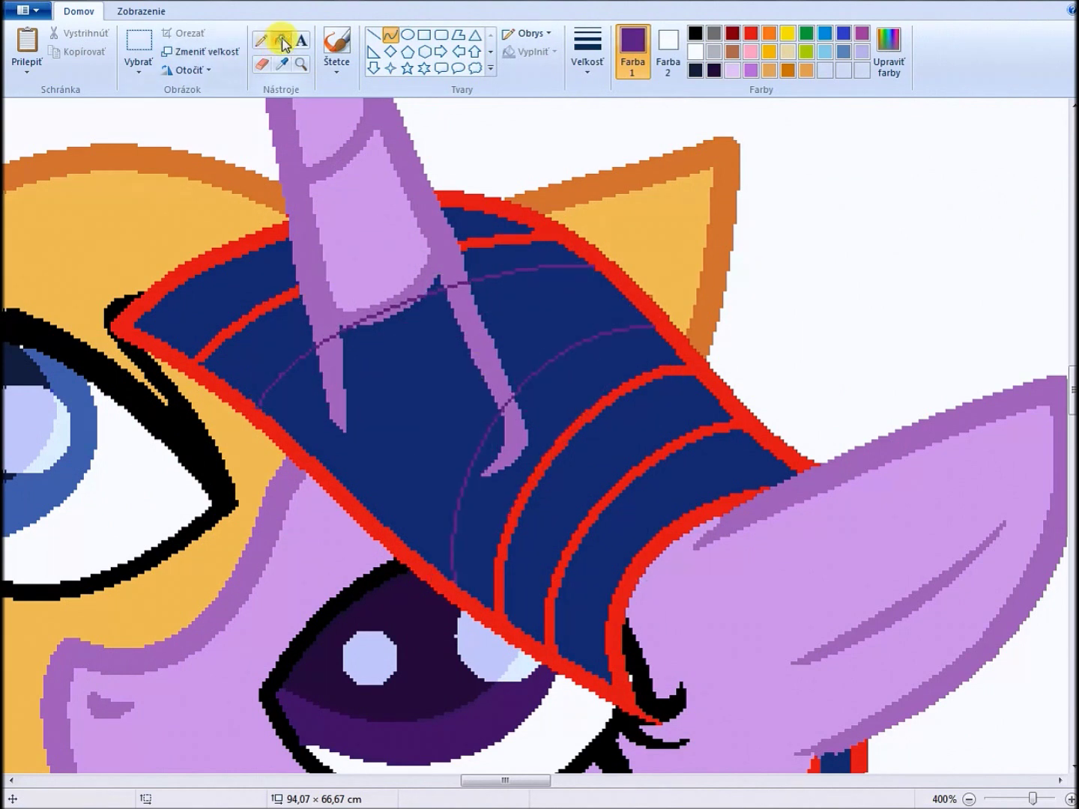
click(329, 381)
click(368, 337)
click(414, 288)
click(469, 330)
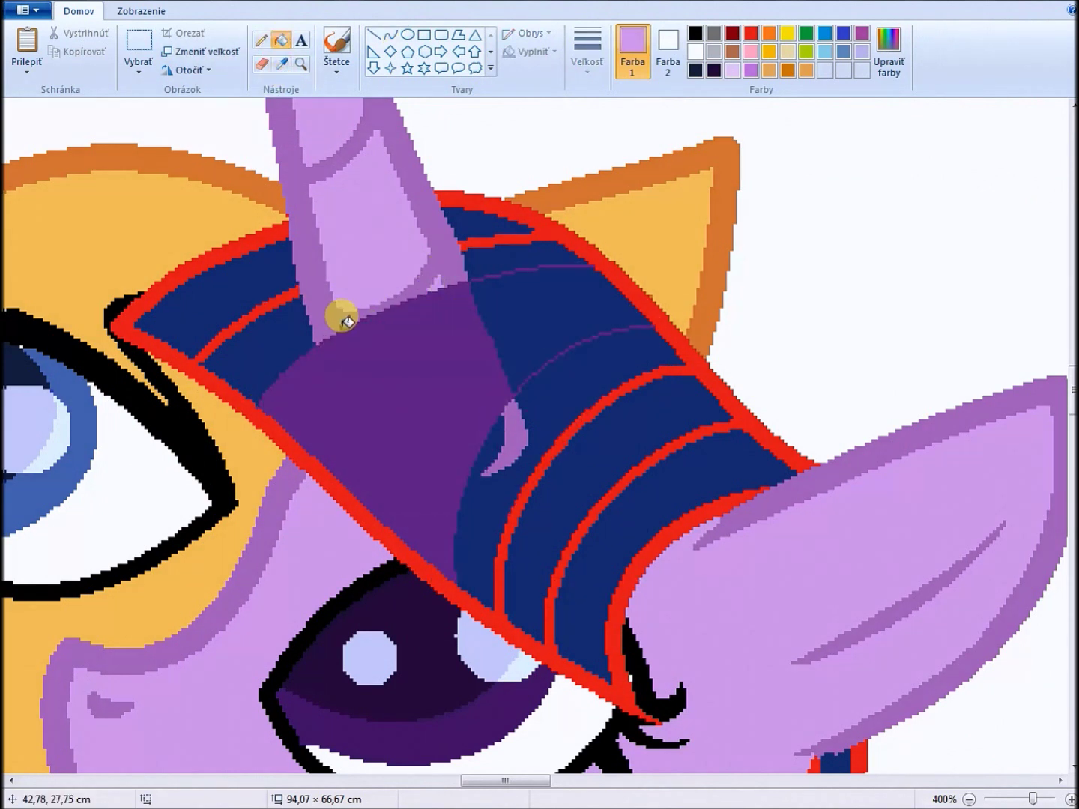
click(510, 416)
click(494, 283)
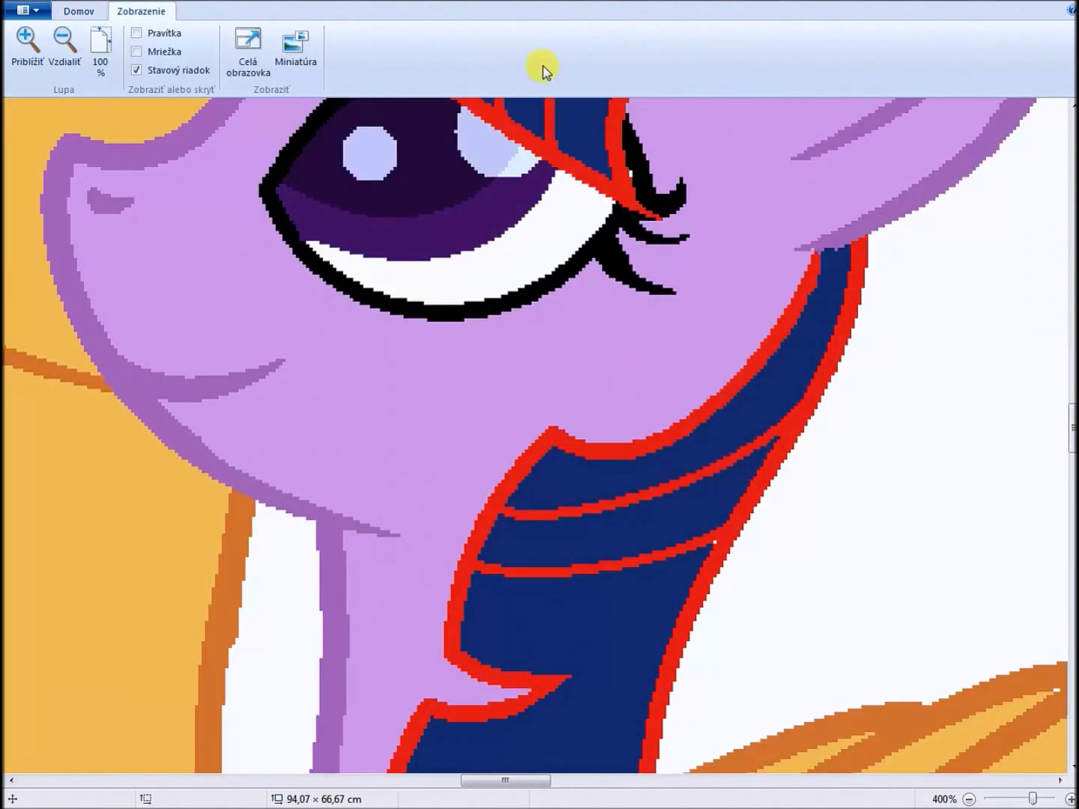
Add purple guide lines on the neck mane and fill that band purple
scroll(509, 325, down, 10)
click(392, 35)
drag(461, 261, 641, 278)
click(570, 294)
drag(644, 412, 397, 468)
mouse_move(494, 464)
mouse_down()
mouse_move(377, 438)
mouse_move(523, 379)
mouse_up()
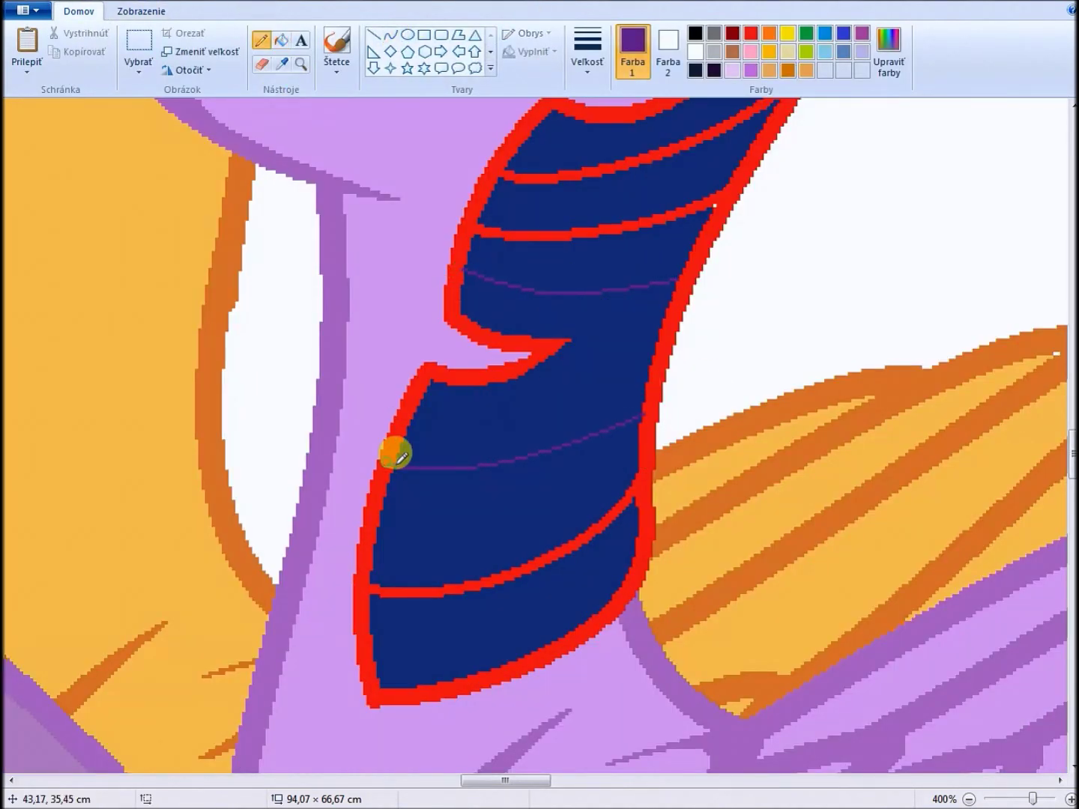
click(281, 39)
click(599, 330)
scroll(705, 732, down, 10)
click(300, 64)
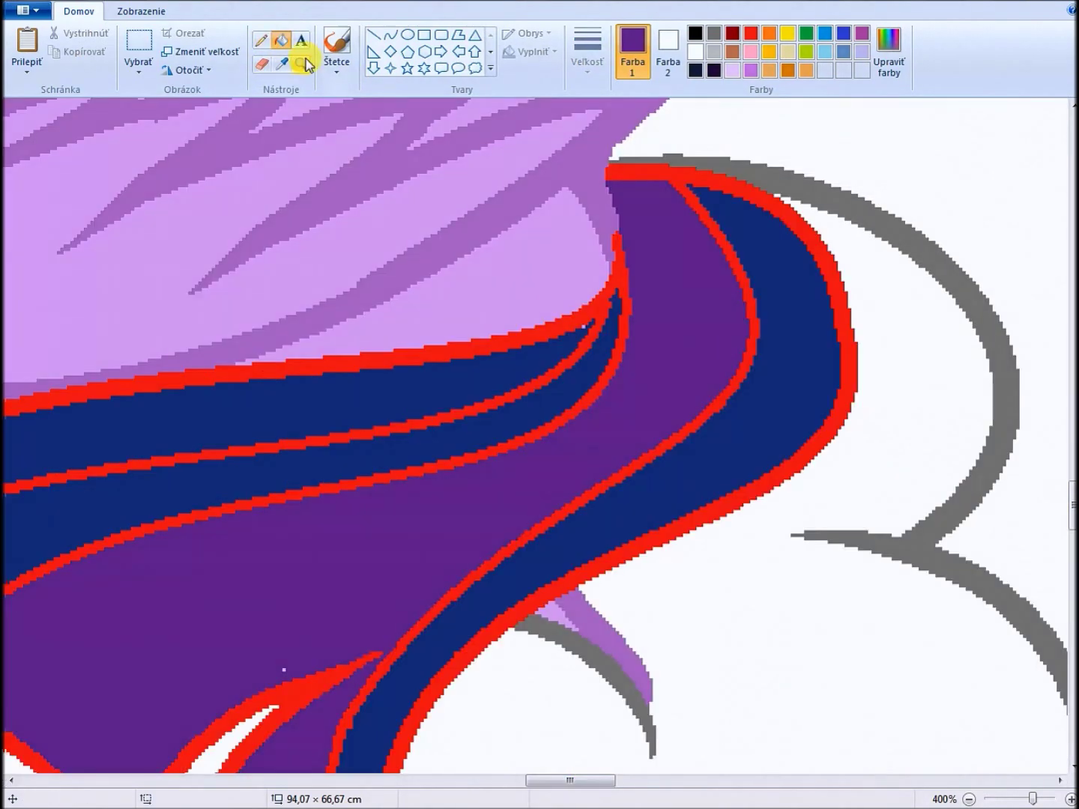
right_click(554, 435)
Draw a pink guide curve across the mane
click(281, 64)
click(777, 449)
click(423, 184)
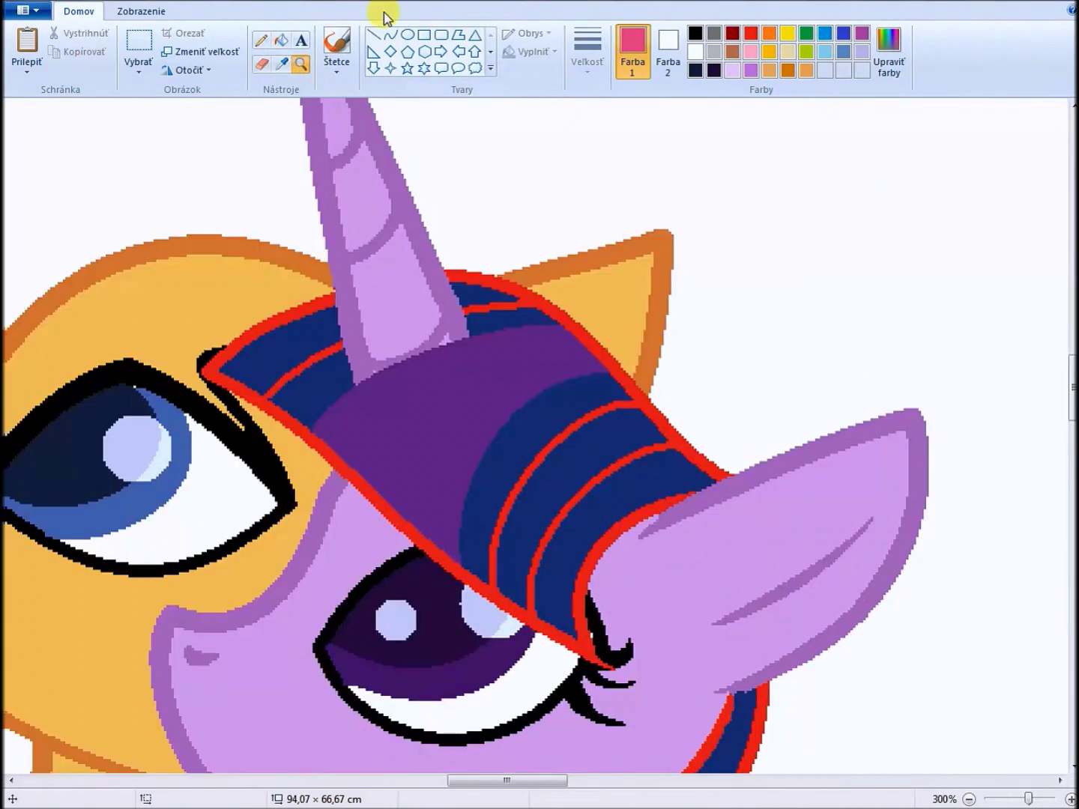
drag(581, 345, 360, 502)
mouse_move(449, 404)
mouse_down()
mouse_move(470, 345)
mouse_move(448, 386)
mouse_up()
scroll(449, 386, down, 8)
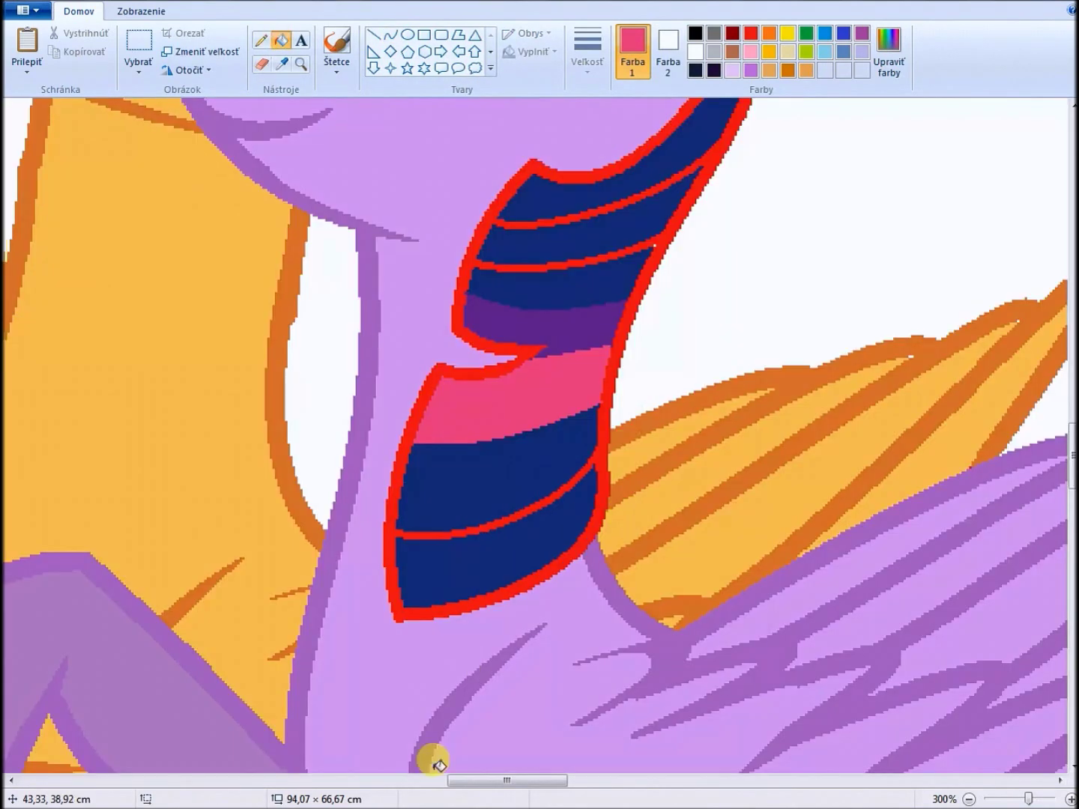
drag(428, 759, 586, 763)
Draw a pink guide line across the tail and fill the tail band pink
click(389, 34)
drag(247, 400, 614, 104)
drag(464, 286, 570, 225)
click(225, 479)
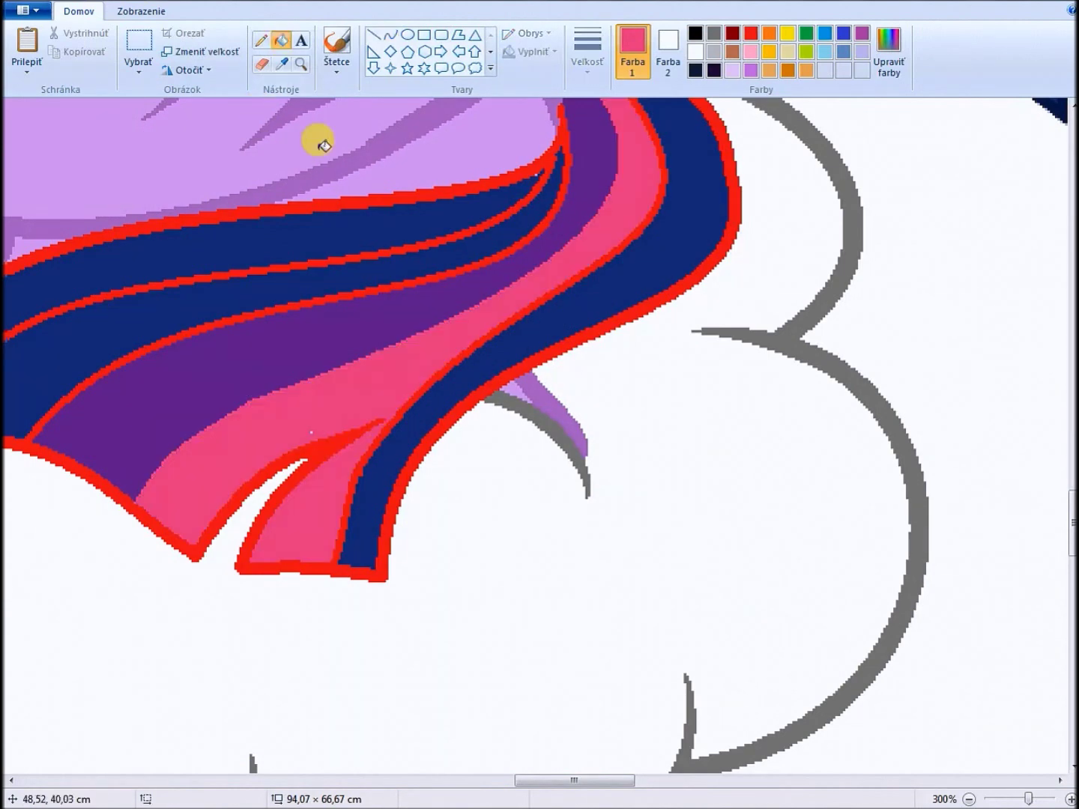
click(300, 64)
click(452, 420)
click(839, 567)
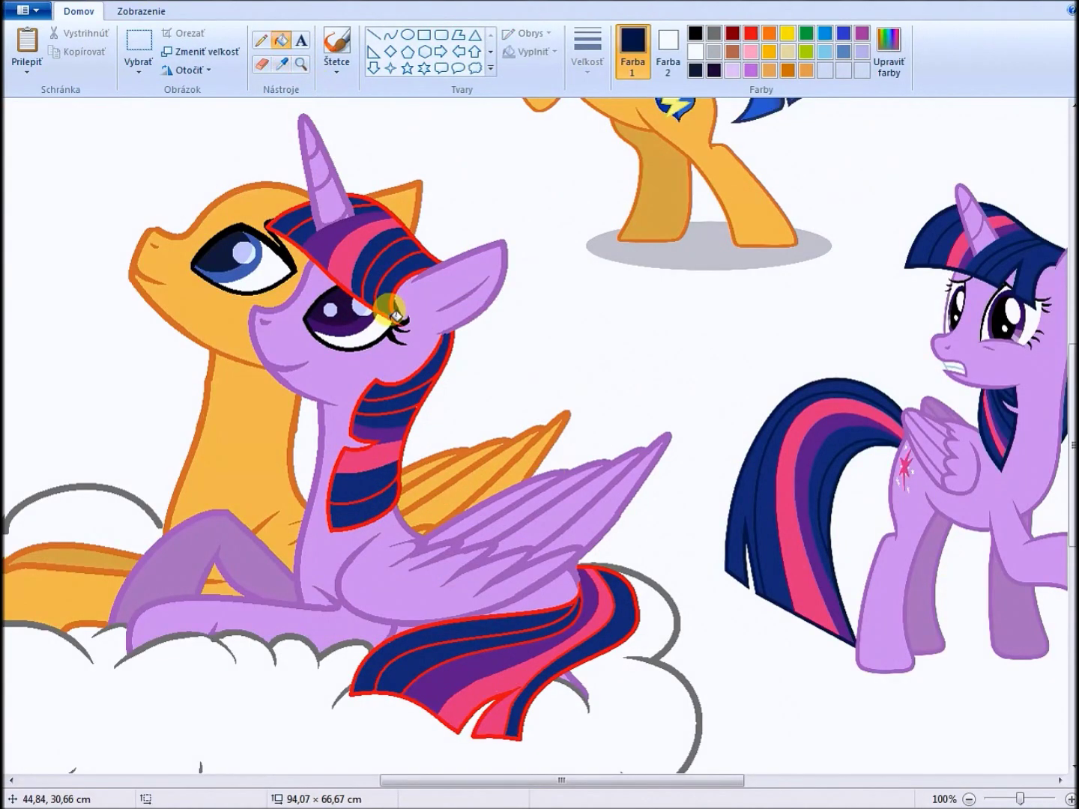
Recolour the red mane and tail outlines navy
click(397, 200)
click(448, 346)
click(604, 633)
scroll(495, 433, up, 3)
scroll(495, 433, left, 3)
scroll(497, 434, up, 3)
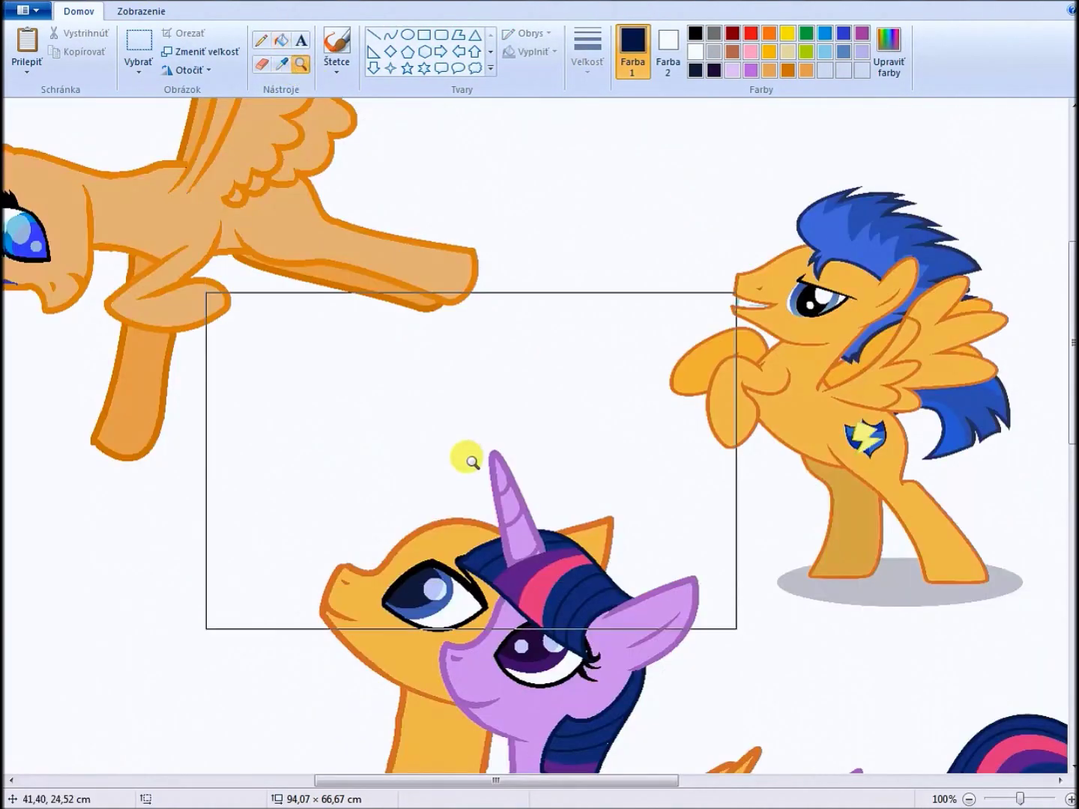
Draw a thick red arc above the orange pony's head
click(390, 36)
click(751, 33)
drag(420, 537, 553, 386)
drag(438, 501, 475, 353)
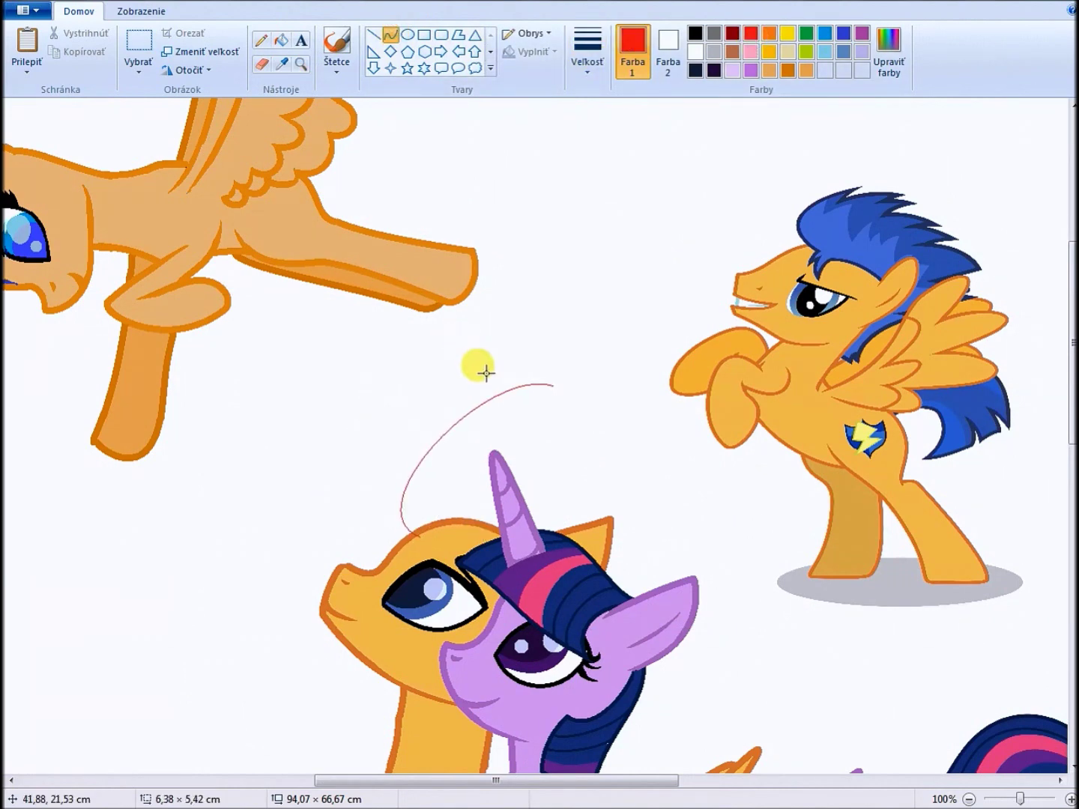
click(587, 60)
click(616, 171)
drag(525, 428, 462, 385)
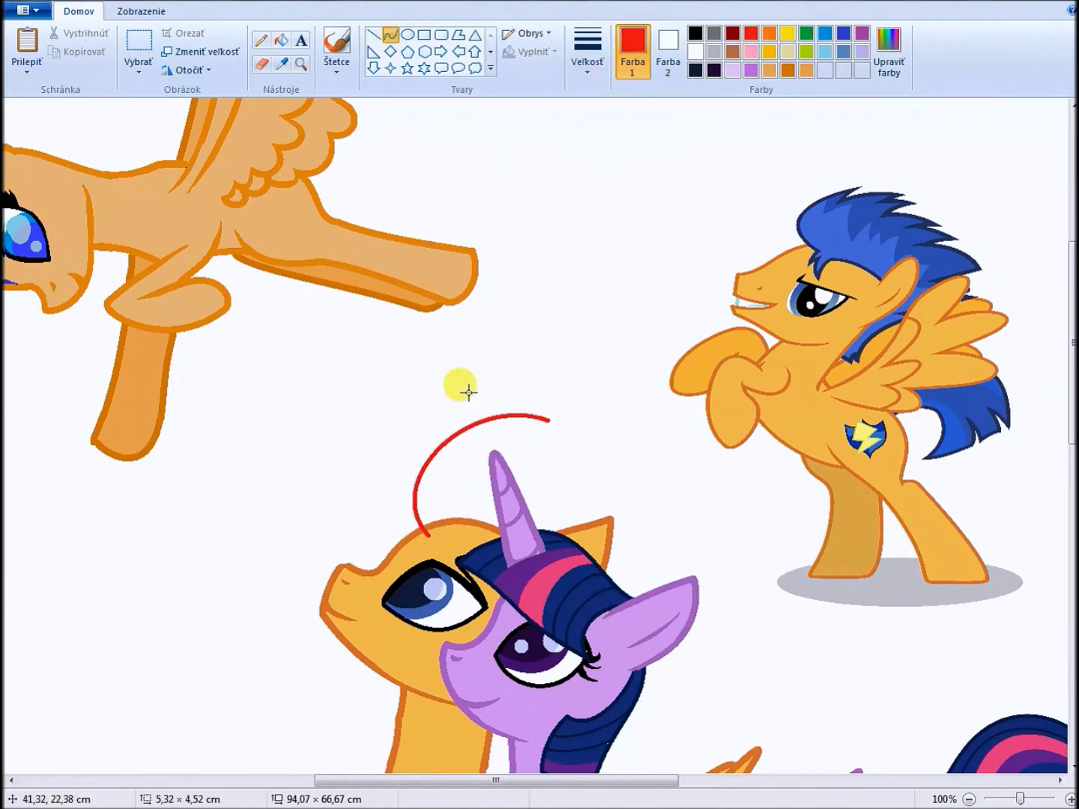
key(ctrl+Page_Up)
scroll(481, 449, up, 3)
scroll(325, 149, up, 2)
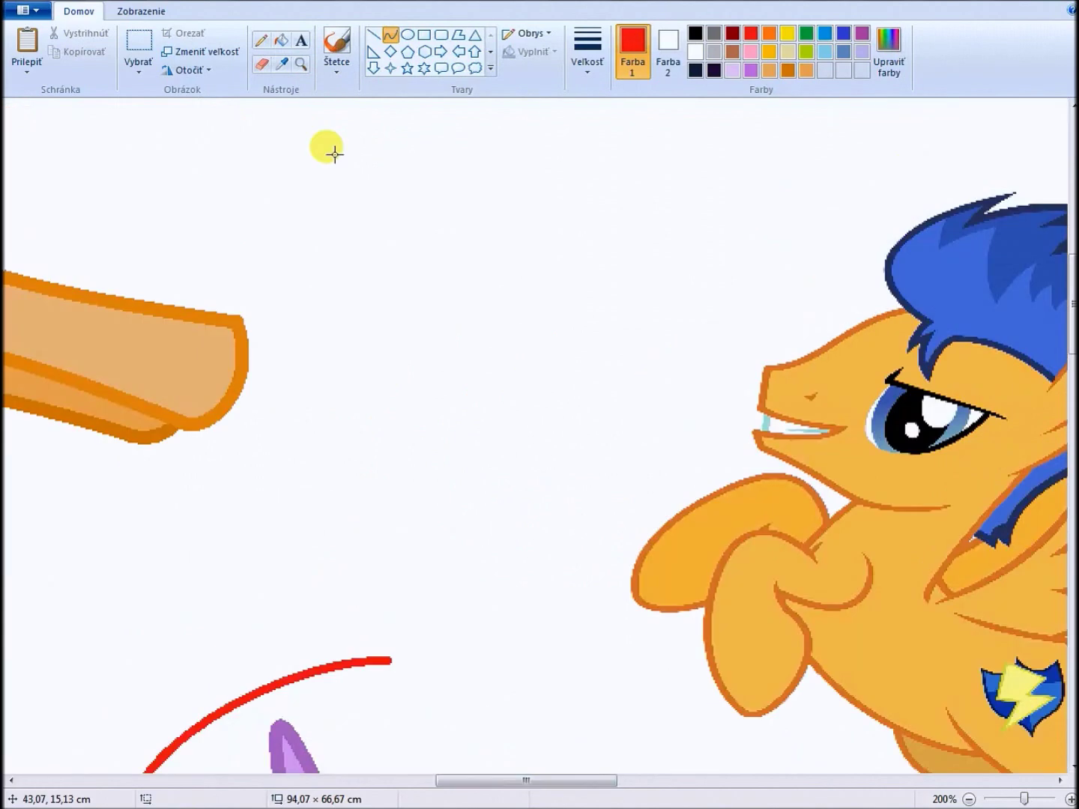
scroll(326, 149, right, 5)
Place a small shrunken copy of the blue-maned pony's head
click(139, 44)
mouse_move(385, 149)
mouse_down()
mouse_move(855, 482)
mouse_move(182, 343)
mouse_move(45, 525)
mouse_up()
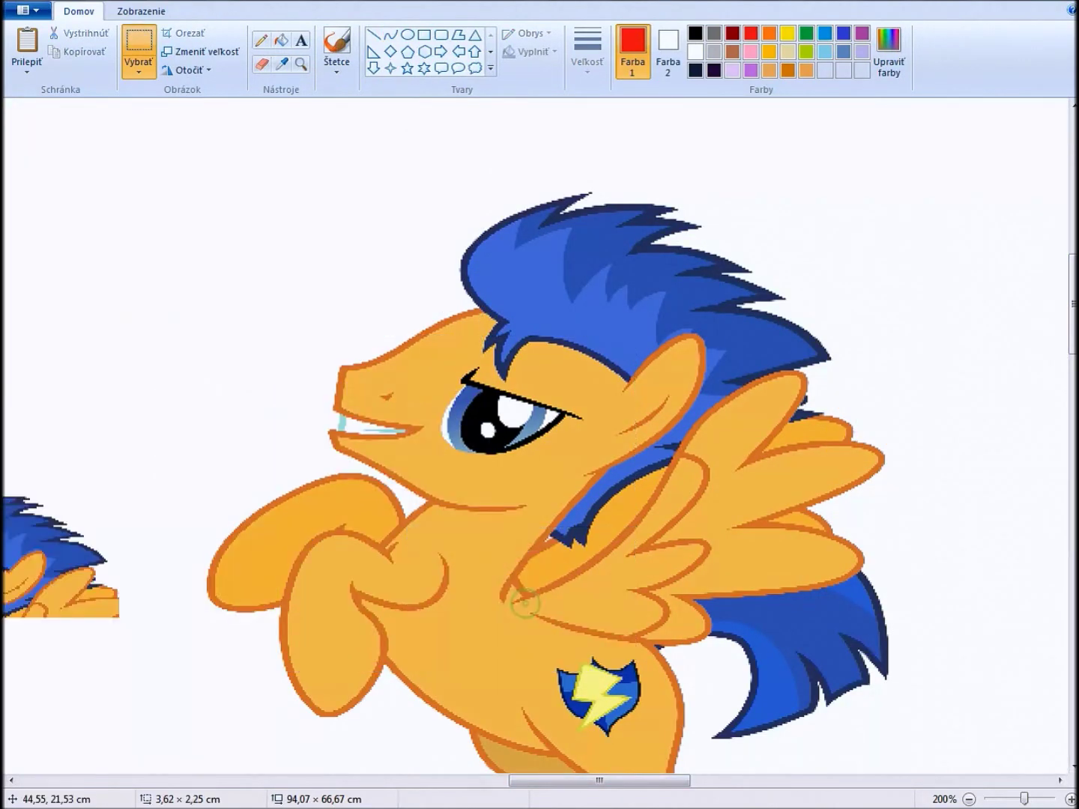
drag(600, 780, 497, 779)
scroll(525, 449, down, 5)
drag(674, 76, 150, 217)
drag(523, 780, 502, 780)
click(737, 684)
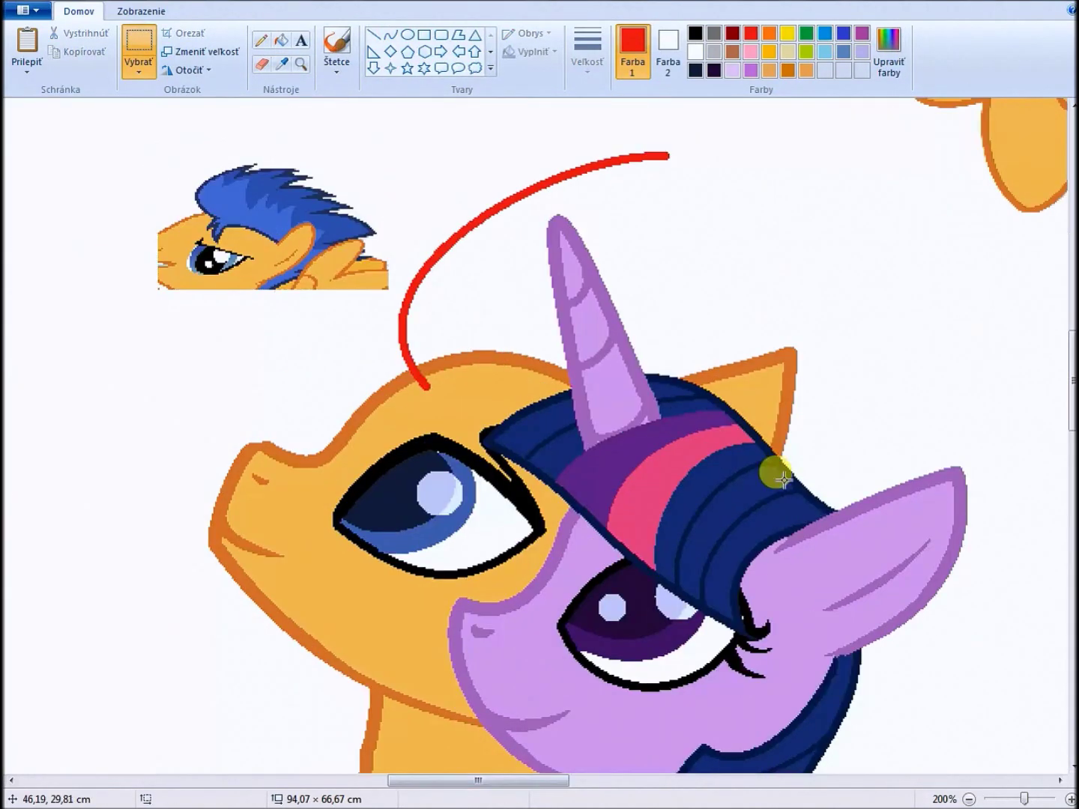
Draw a spiky red zigzag mane outline over the orange pony
mouse_move(669, 155)
mouse_down()
mouse_move(609, 176)
mouse_move(806, 166)
mouse_move(890, 224)
mouse_move(830, 185)
mouse_up()
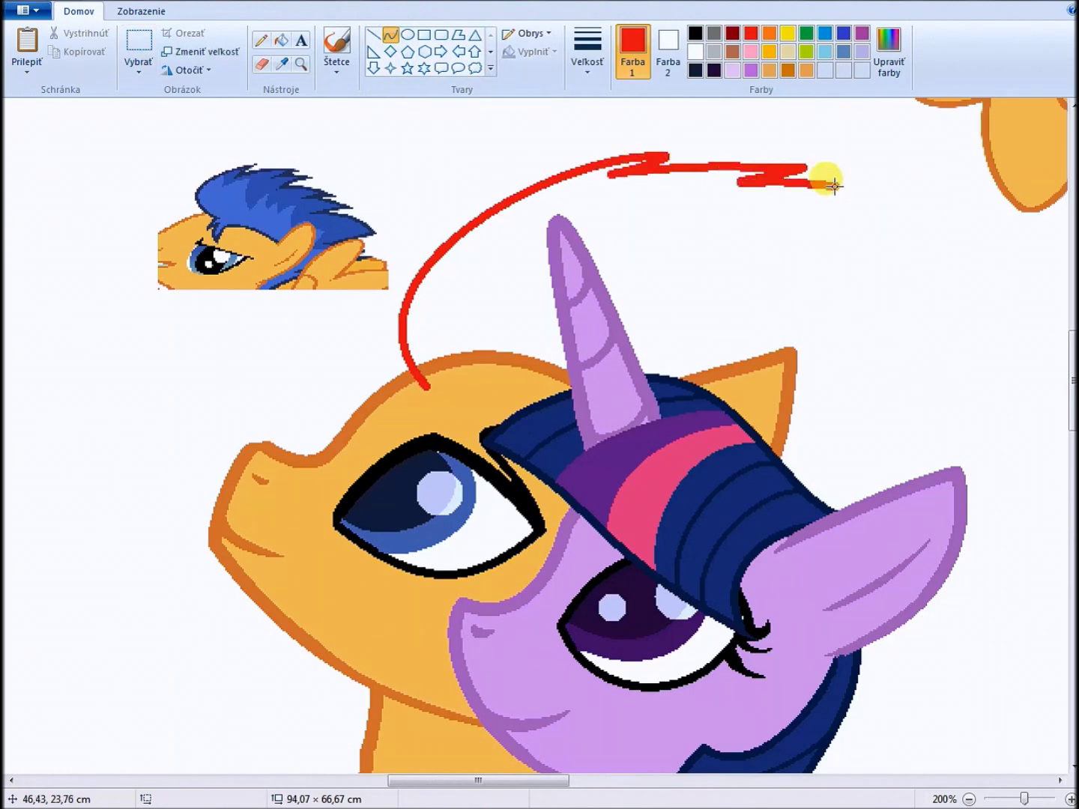
drag(765, 196, 928, 257)
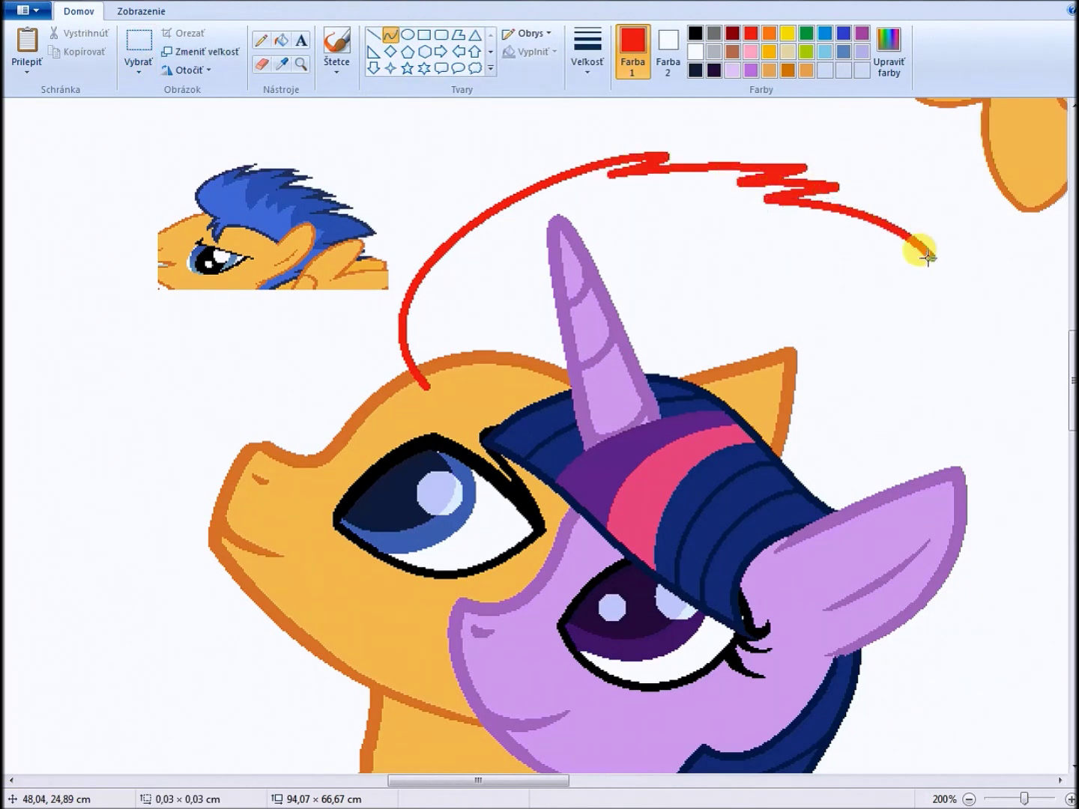
scroll(944, 404, down, 3)
mouse_move(887, 146)
mouse_down()
mouse_move(963, 275)
mouse_move(902, 251)
mouse_up()
scroll(854, 442, up, 3)
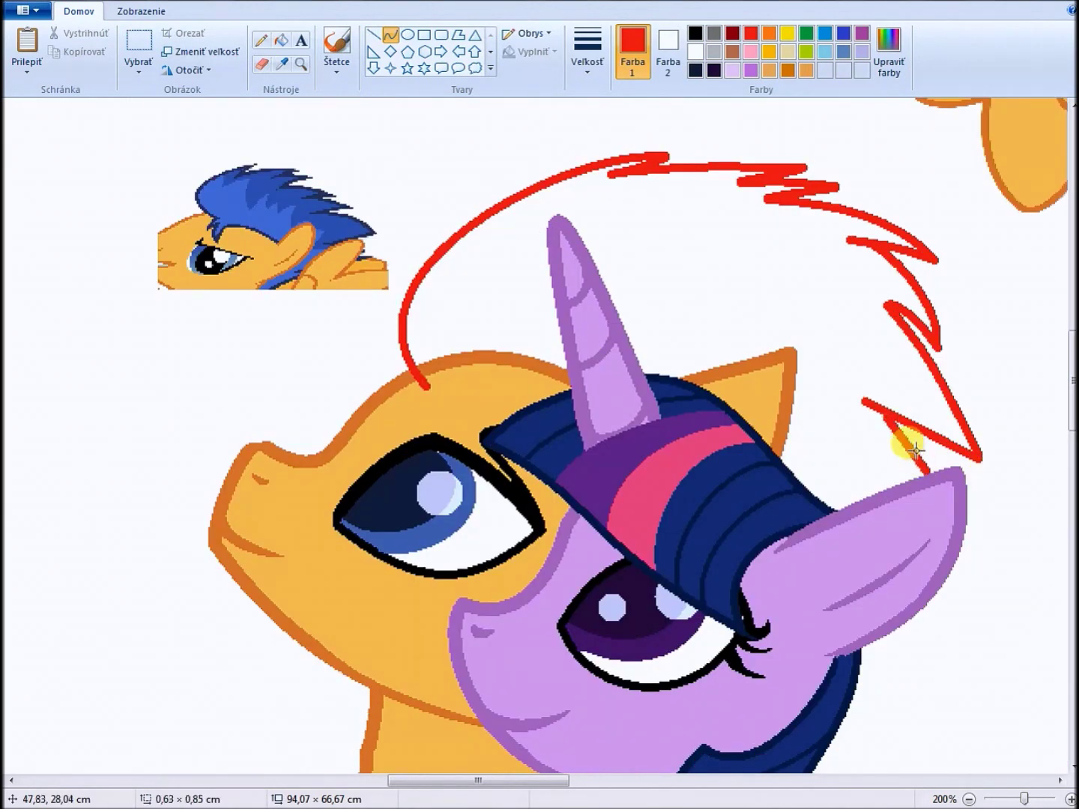
scroll(824, 472, up, 3)
scroll(675, 493, down, 9)
scroll(585, 449, up, 9)
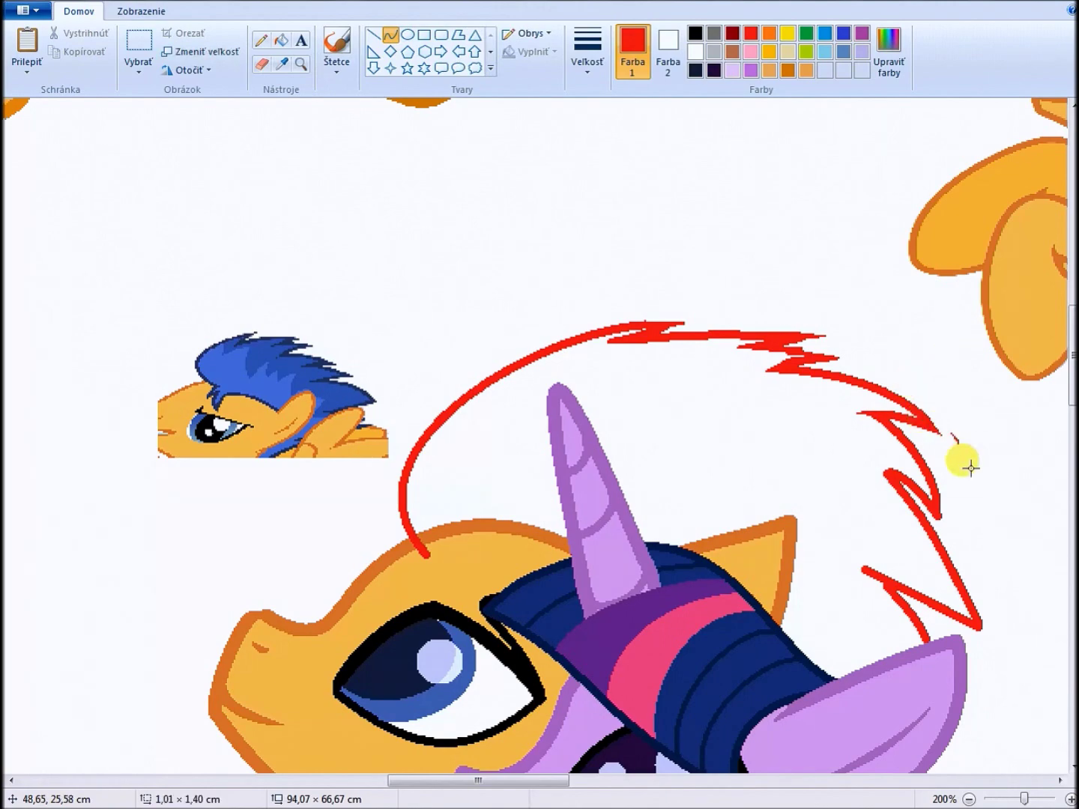
scroll(1026, 506, down, 3)
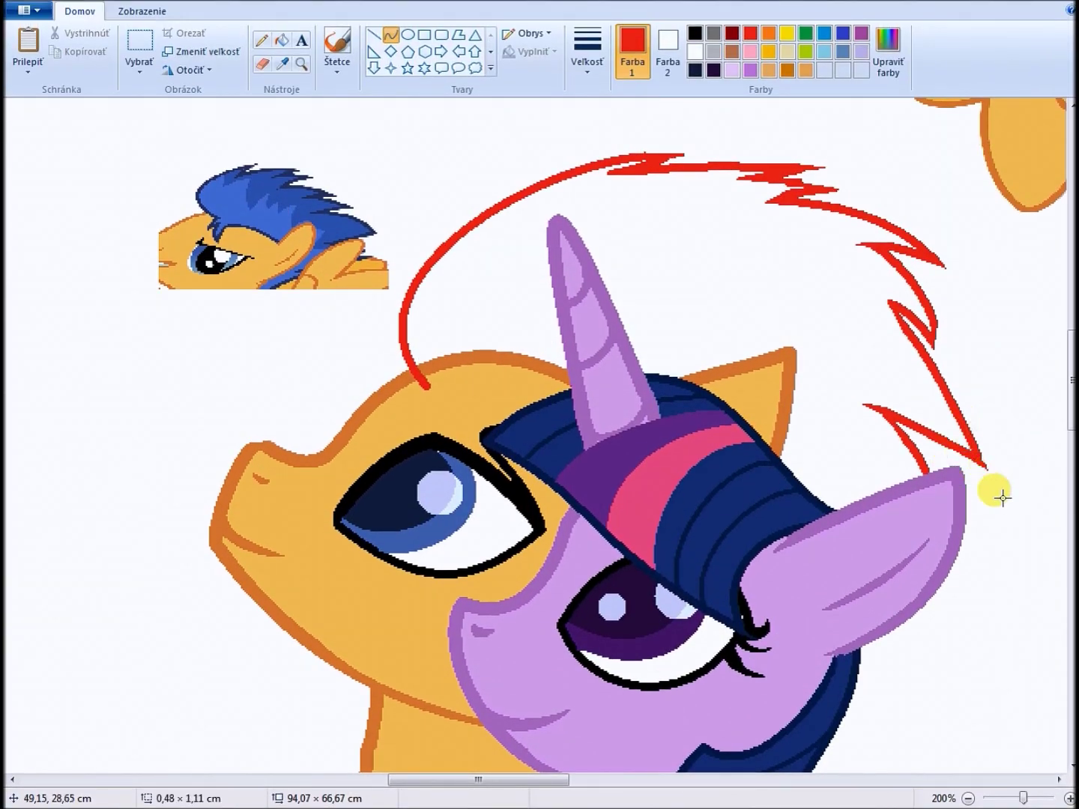
scroll(906, 472, down, 6)
click(283, 65)
scroll(380, 405, up, 1)
click(367, 399)
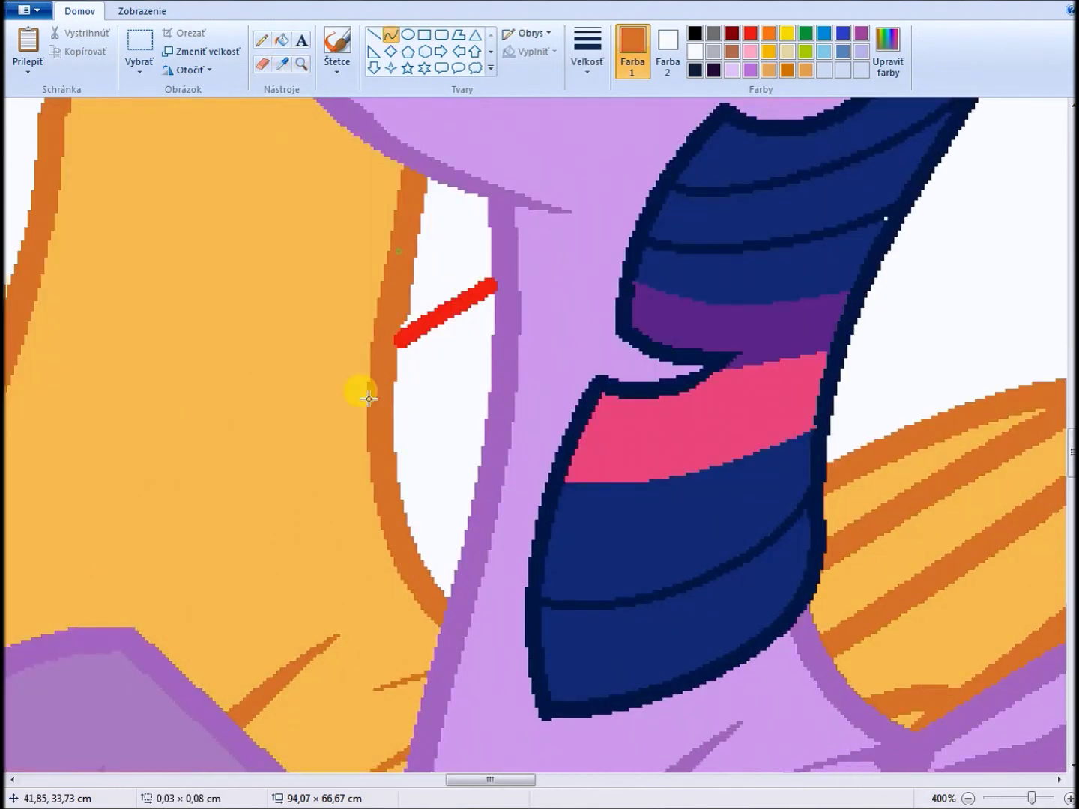
Draw red curved strokes forming curls on the orange pony's forehead
click(285, 68)
click(488, 334)
scroll(326, 698, up, 5)
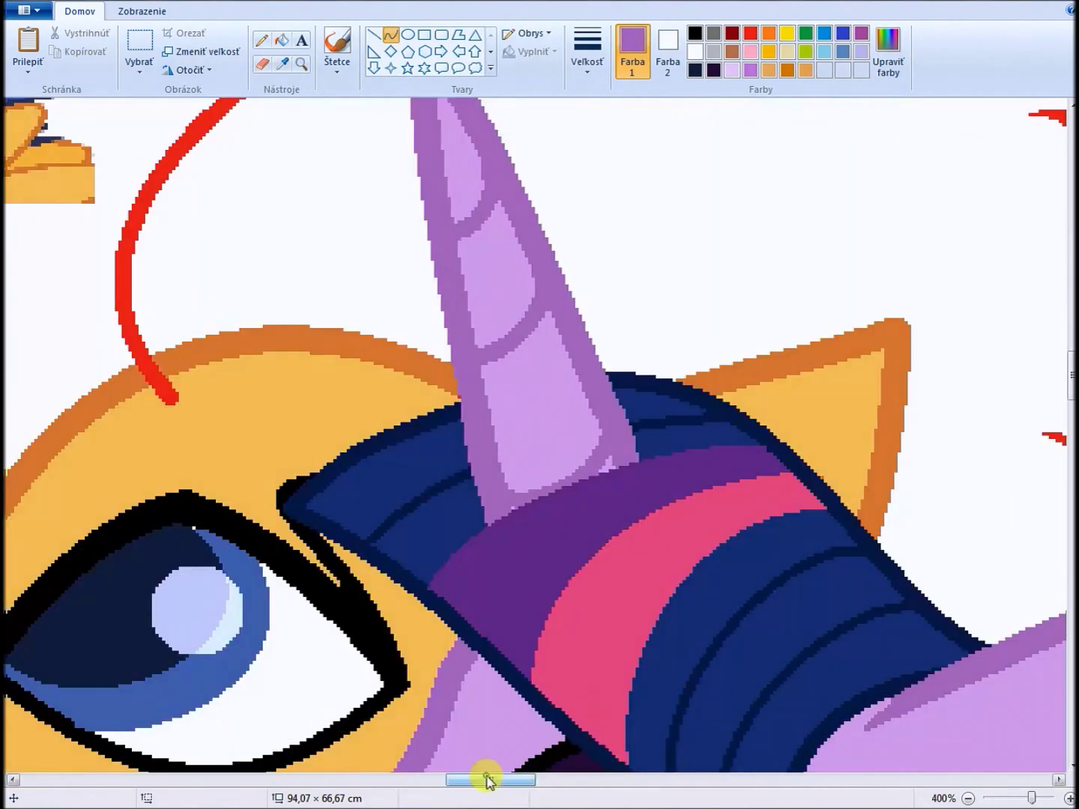
click(750, 32)
drag(680, 231, 708, 298)
mouse_move(693, 267)
mouse_down()
mouse_move(628, 294)
mouse_move(724, 302)
mouse_up()
drag(851, 275, 781, 236)
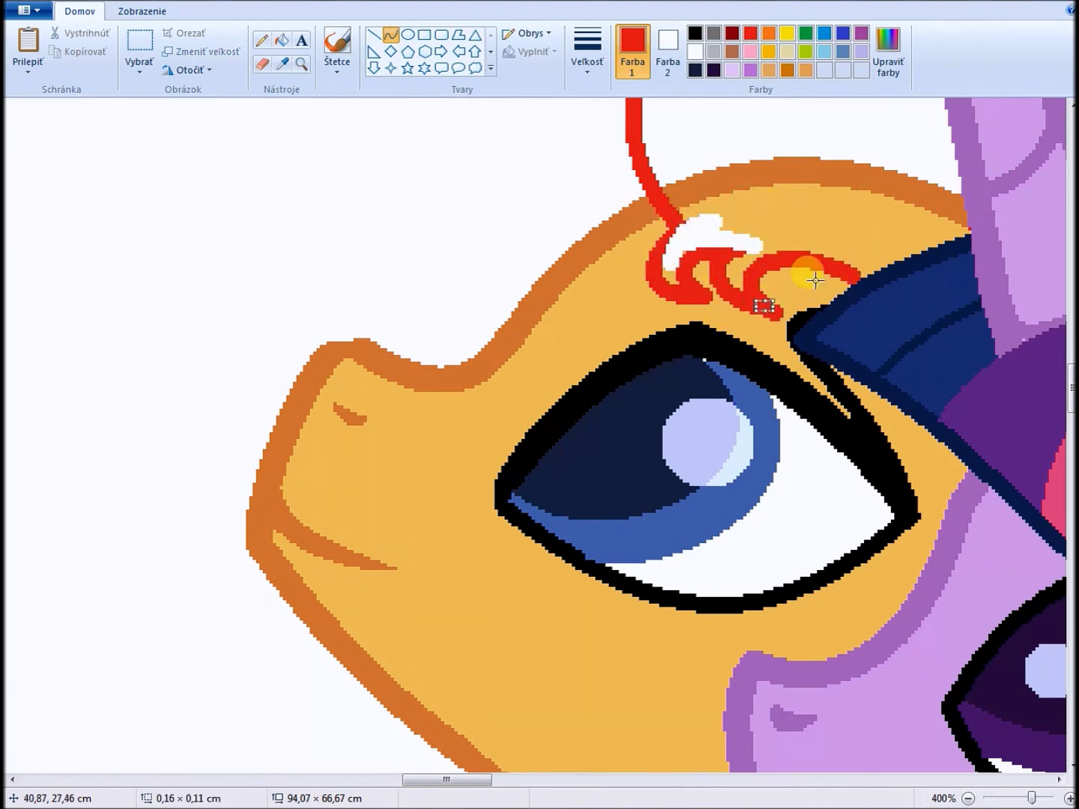
Cover the white marks near the curls in orange and fill the forehead gap blue
click(280, 72)
click(669, 272)
click(301, 64)
right_click(449, 265)
click(251, 320)
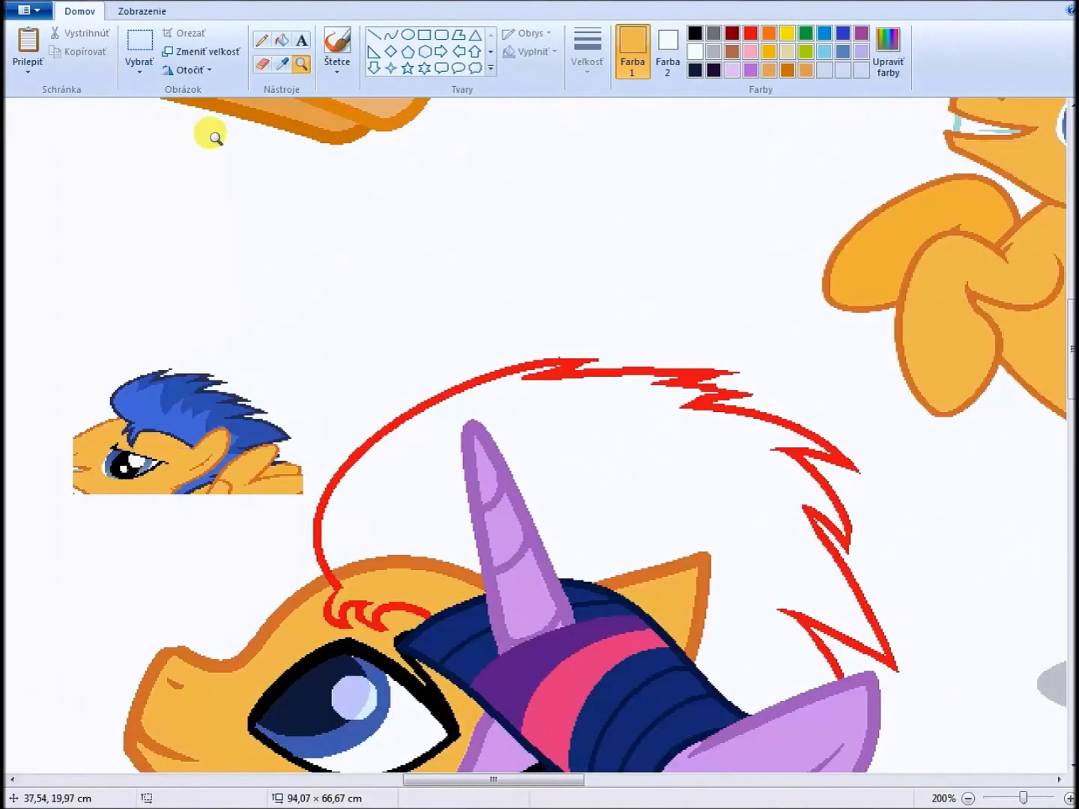
click(391, 550)
Fill the orange pony's mane blue, undo it, and select the area around the mane outline
click(397, 520)
scroll(509, 571, down, 3)
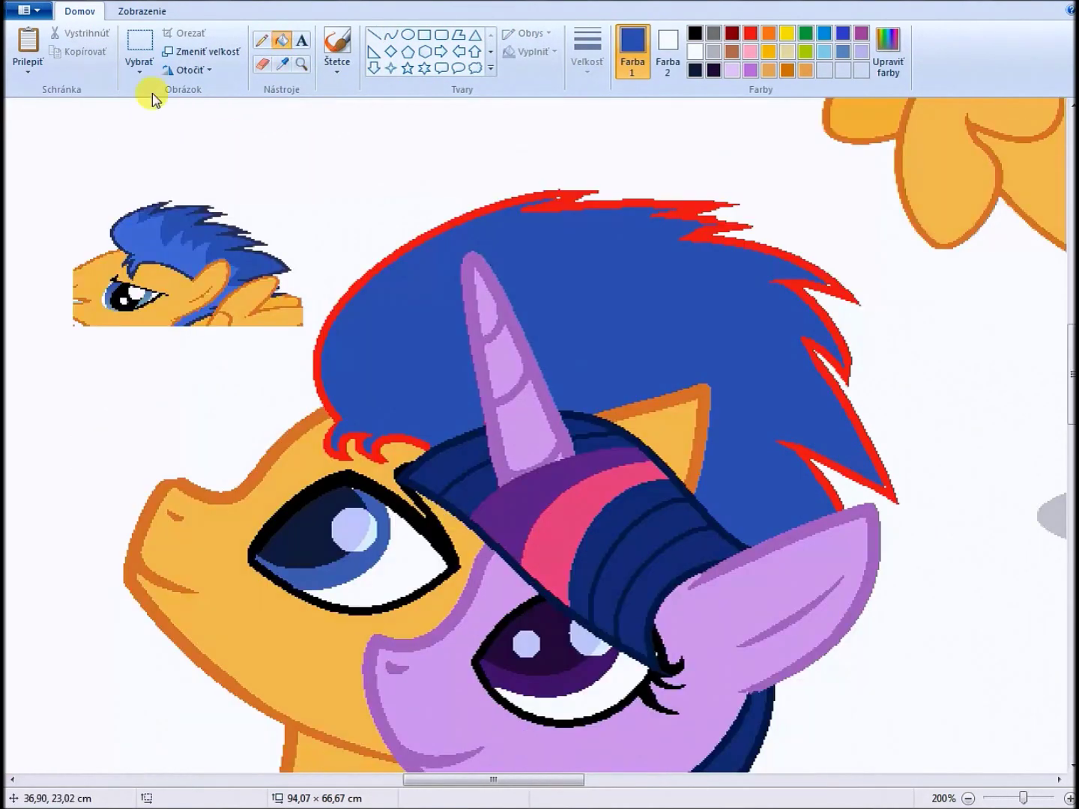
scroll(414, 348, down, 9)
scroll(414, 349, up, 9)
key(ctrl+z)
click(139, 47)
drag(302, 158, 907, 609)
drag(921, 560, 926, 573)
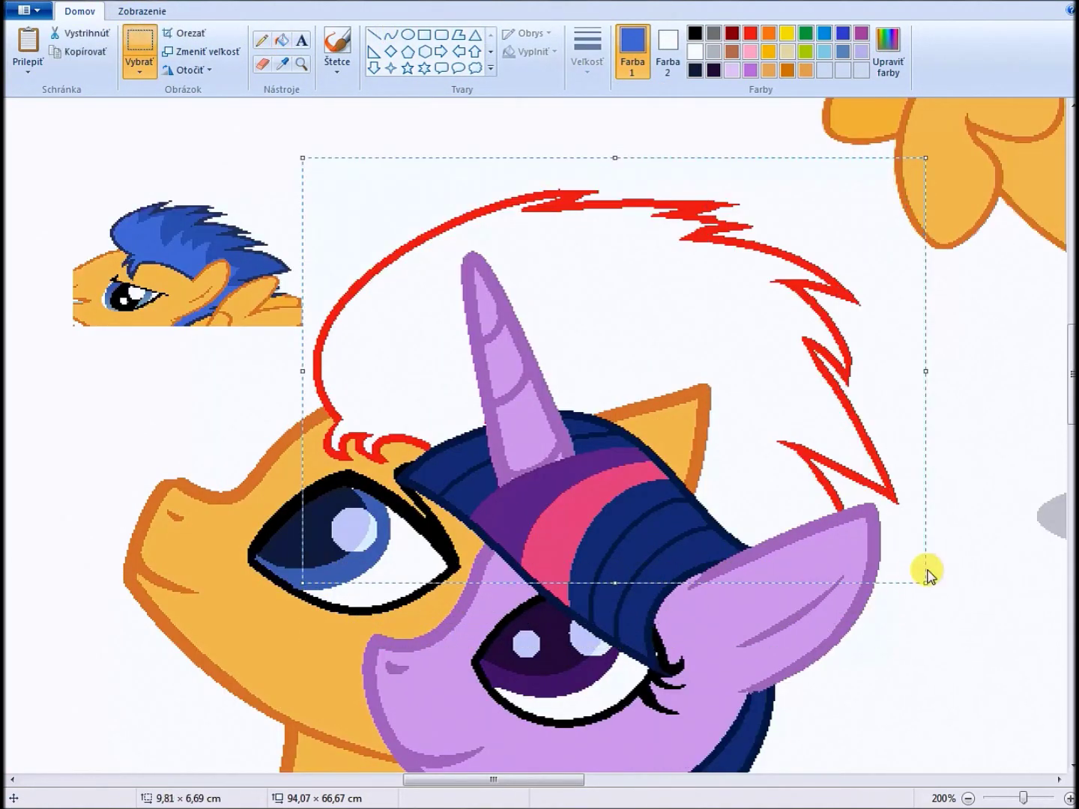
Draw thin spiky strand curves inside the mane and fill the mane blue
click(390, 34)
click(588, 52)
click(626, 112)
drag(410, 242, 375, 287)
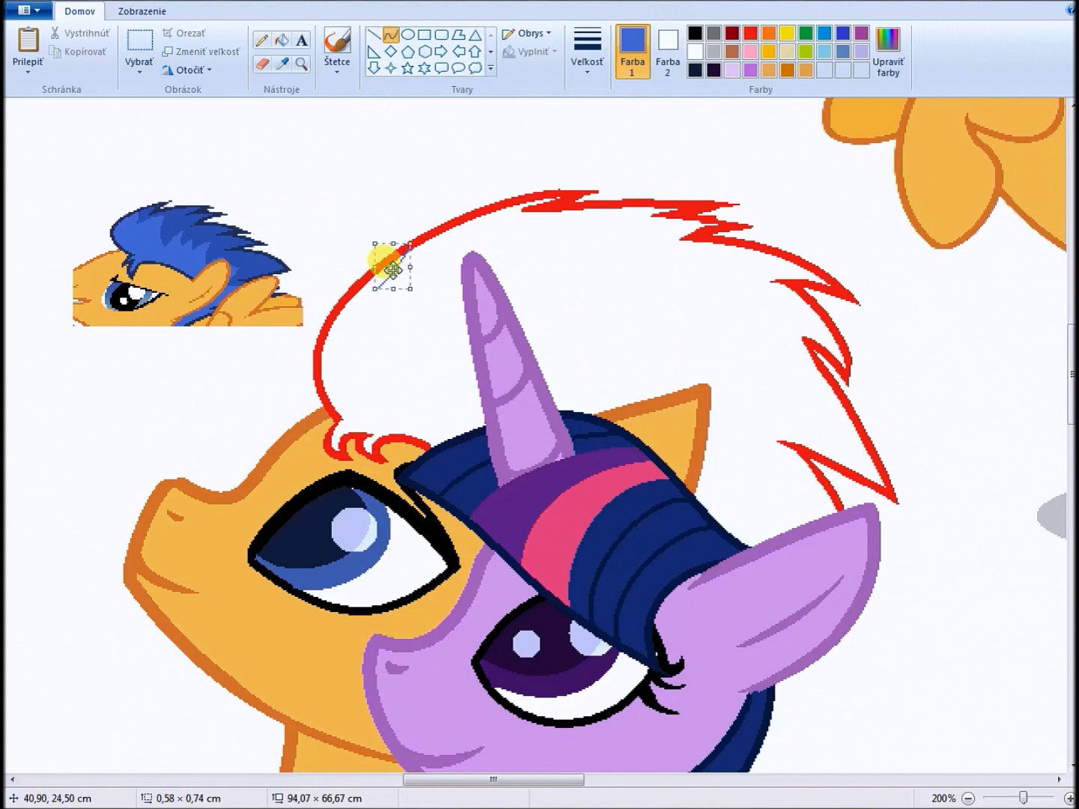
drag(522, 232, 529, 234)
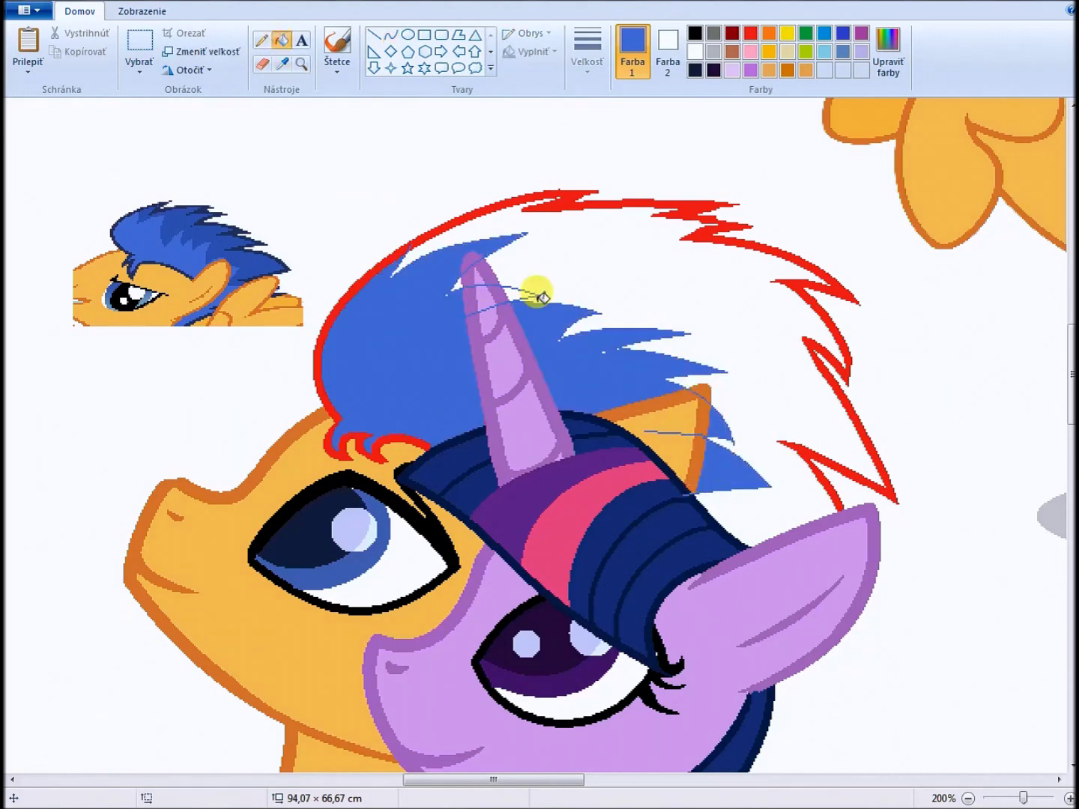
drag(627, 394, 621, 396)
click(282, 40)
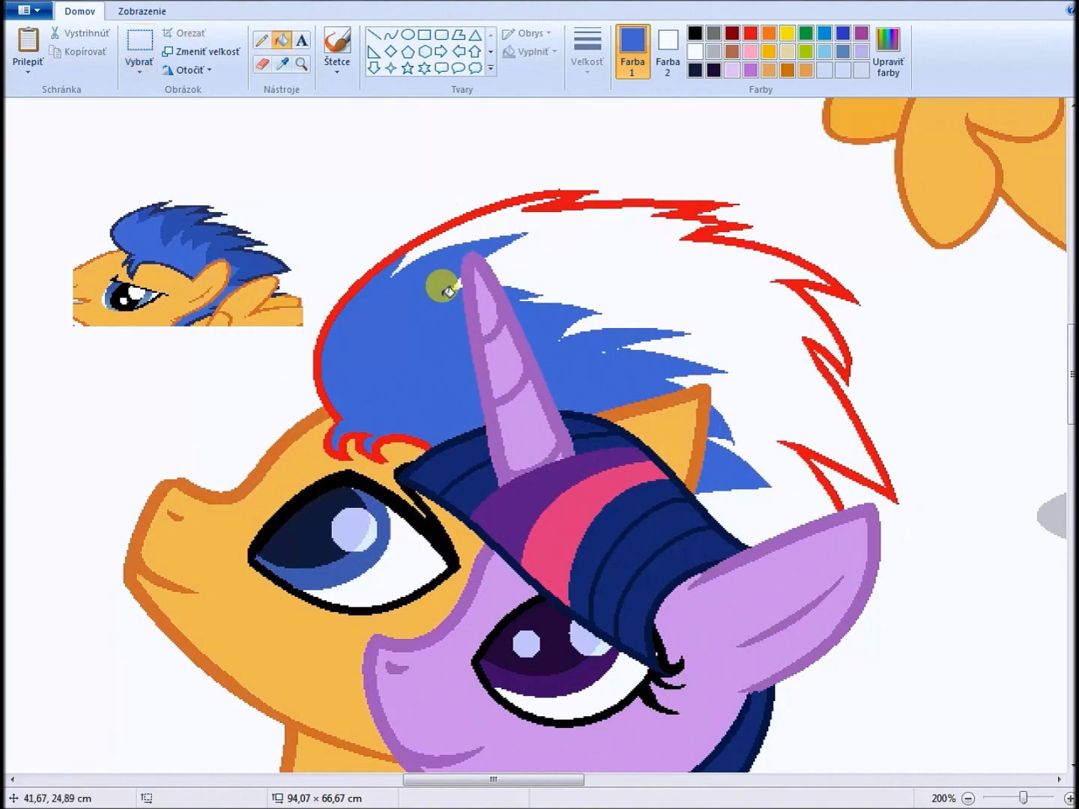
click(282, 39)
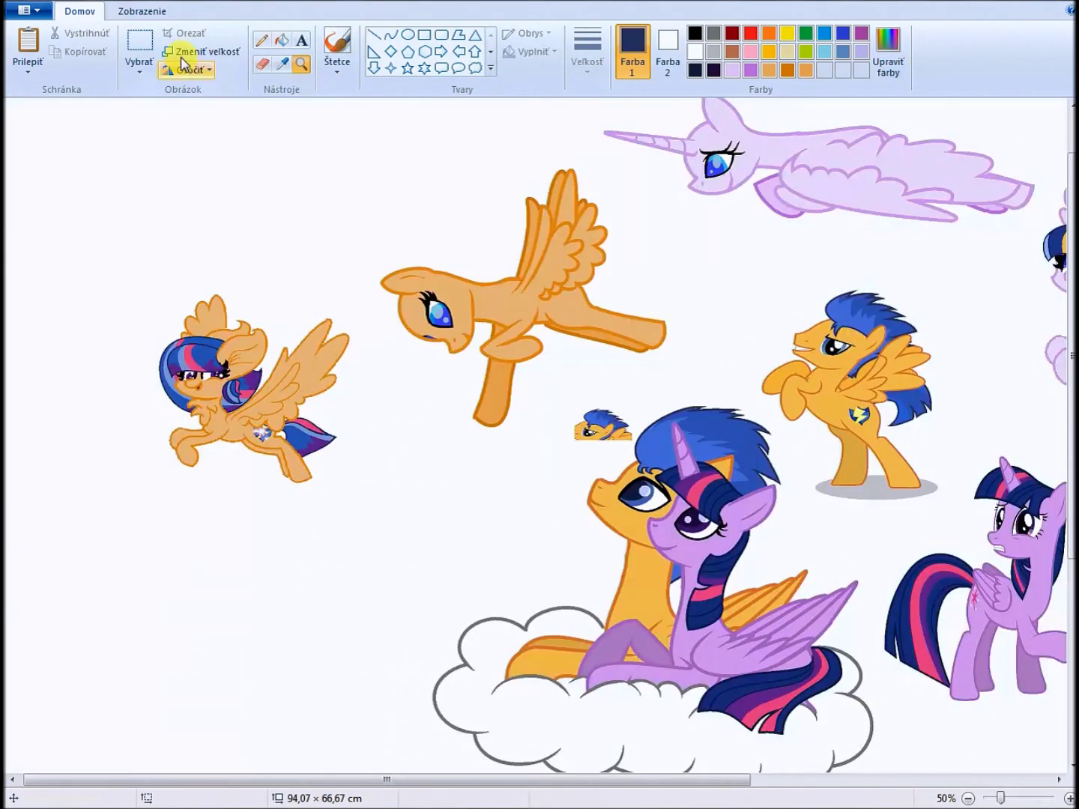
Select and delete a small stray area near the mane
click(139, 45)
drag(555, 389, 634, 446)
right_click(592, 424)
click(634, 544)
Copy the left pony's head and paste the copy into place as a reference
drag(135, 315, 277, 397)
key(ctrl+c)
key(ctrl+v)
drag(116, 157, 373, 179)
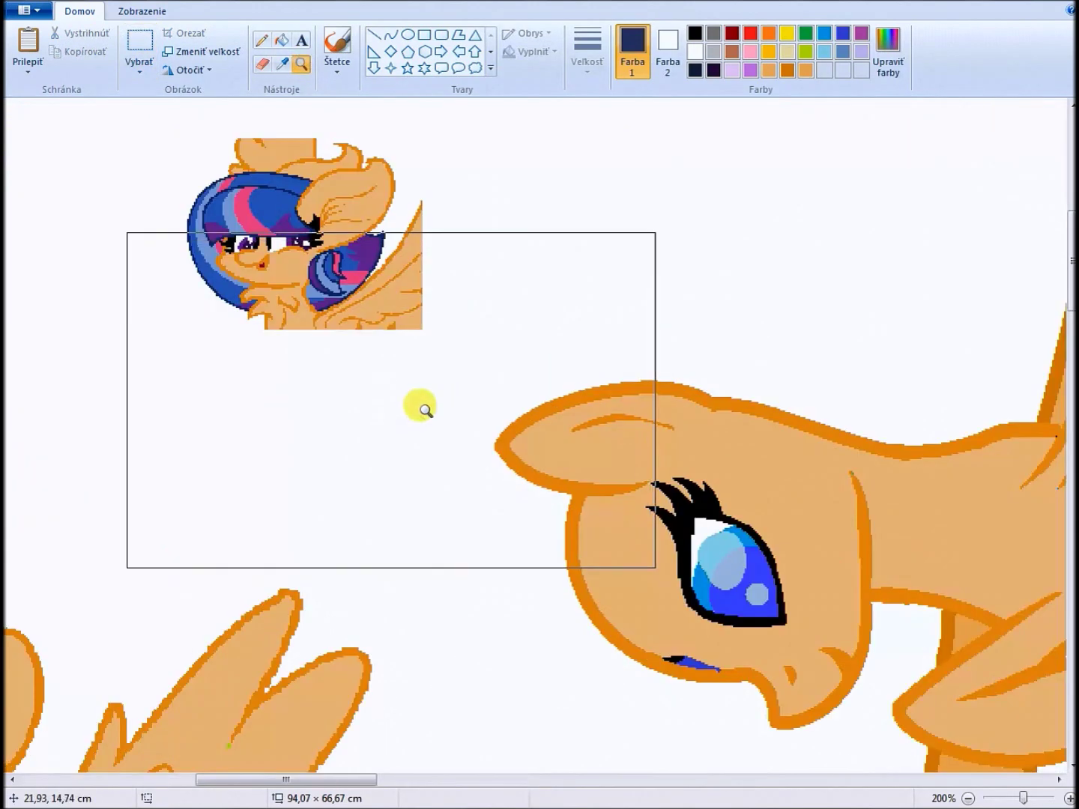
click(749, 33)
Draw red curves across the tan pony's face and forehead, looping the end by the ear
mouse_move(532, 483)
mouse_down()
mouse_move(725, 665)
mouse_move(698, 686)
mouse_up()
right_click(556, 722)
mouse_move(543, 481)
mouse_down()
mouse_move(674, 727)
mouse_move(448, 707)
mouse_up()
drag(737, 678, 696, 547)
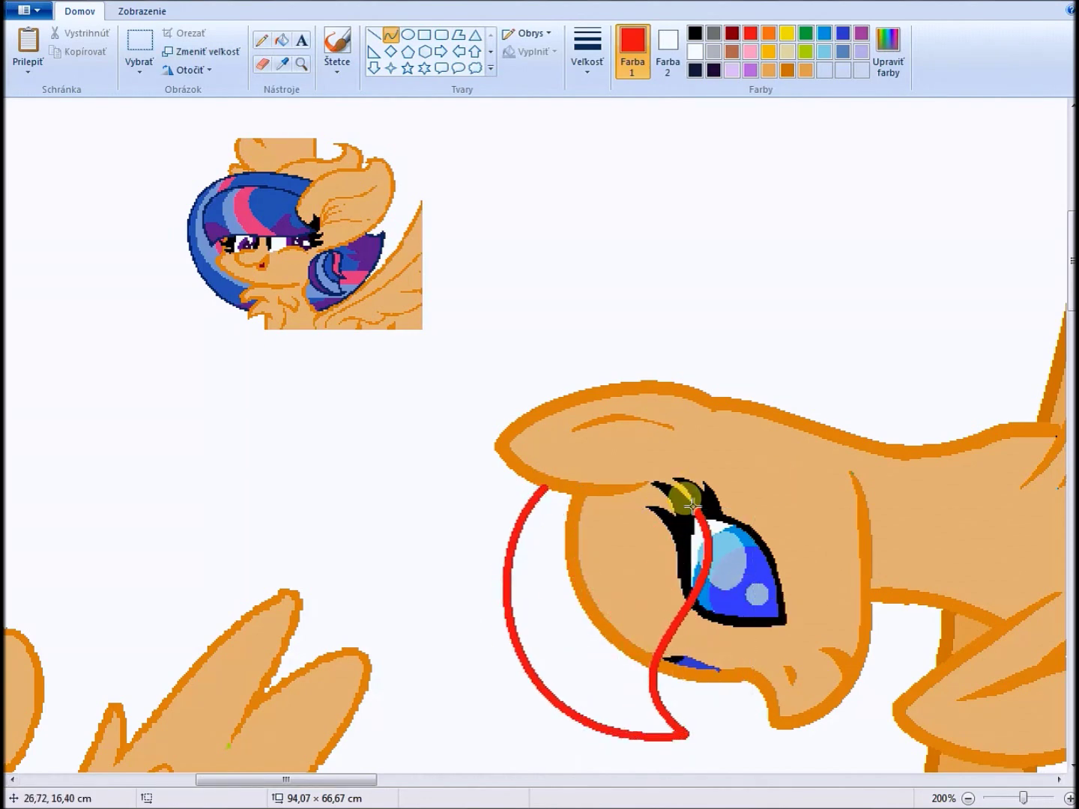
mouse_move(713, 395)
mouse_down()
mouse_move(874, 509)
mouse_move(702, 374)
mouse_up()
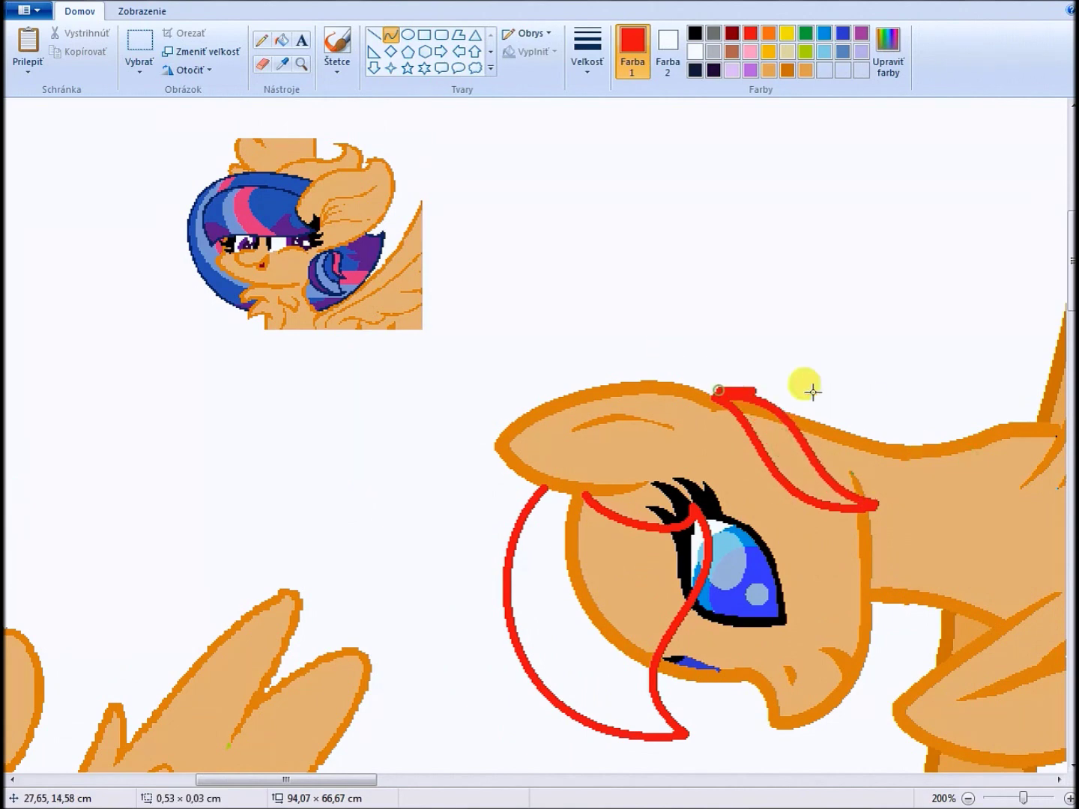
drag(812, 391, 886, 401)
drag(879, 490, 894, 482)
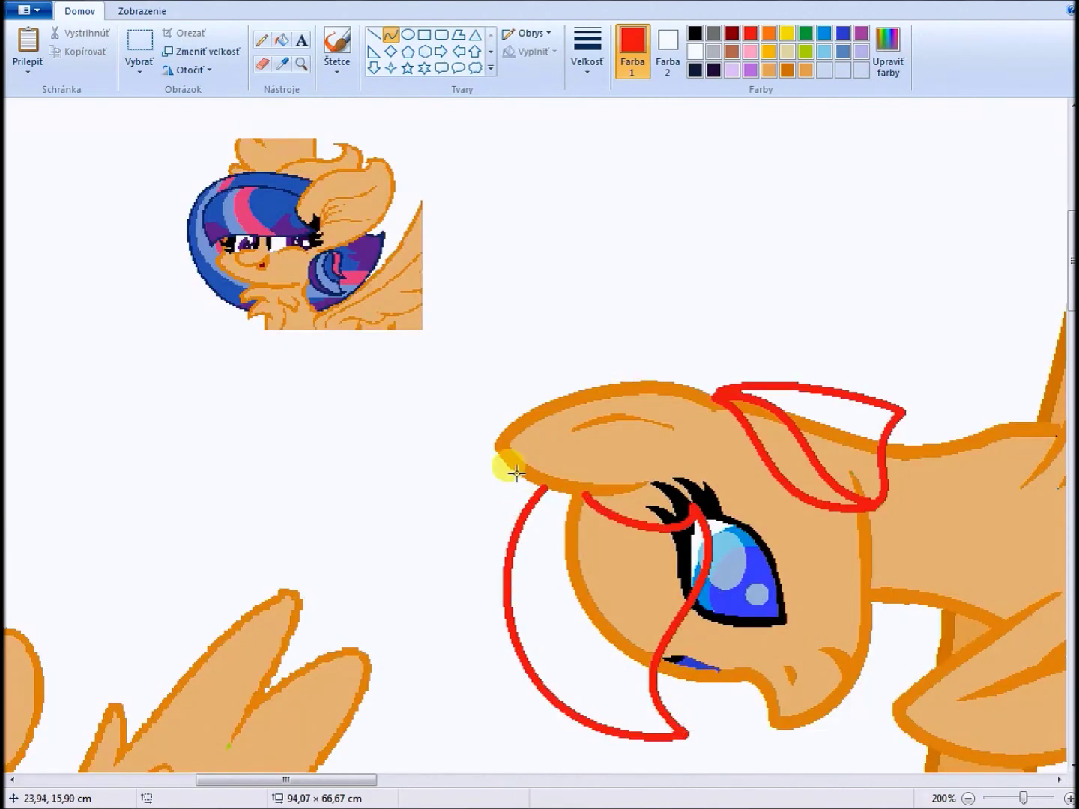
Add a red line above the forehead, bend the big mane arc, and loop another curve around the head
drag(843, 384, 618, 319)
drag(803, 384, 481, 330)
scroll(818, 631, down, 3)
drag(819, 630, 737, 671)
drag(858, 637, 934, 550)
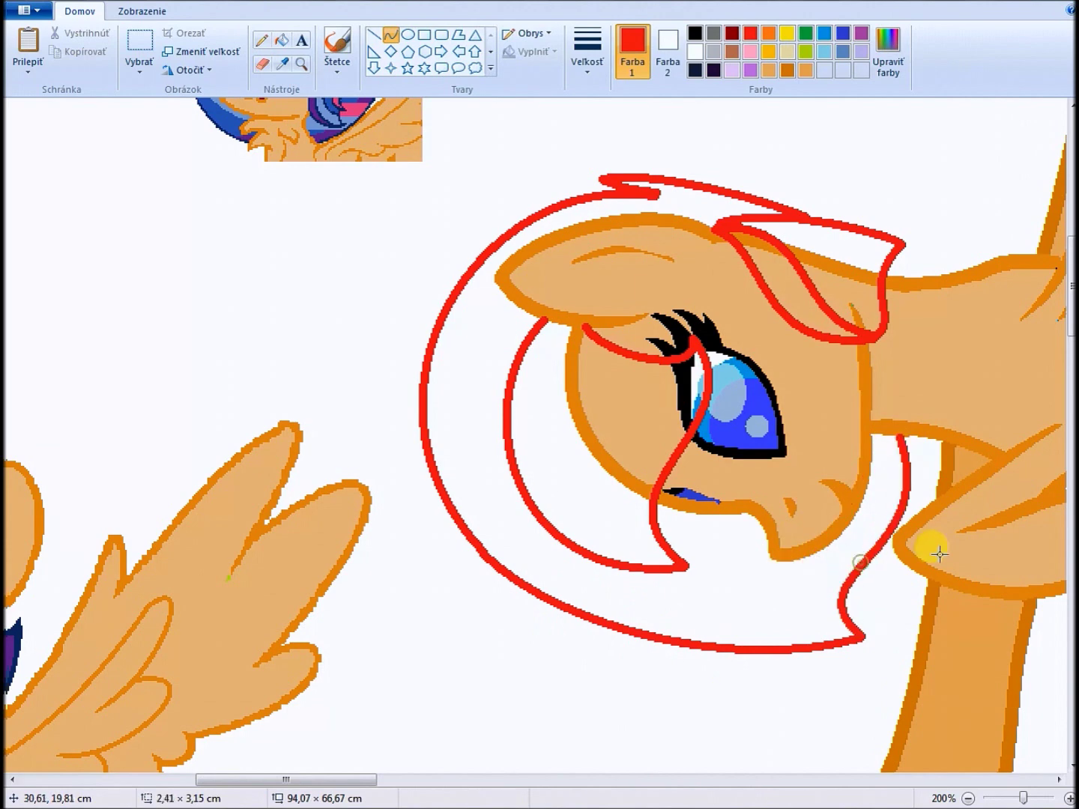
click(967, 798)
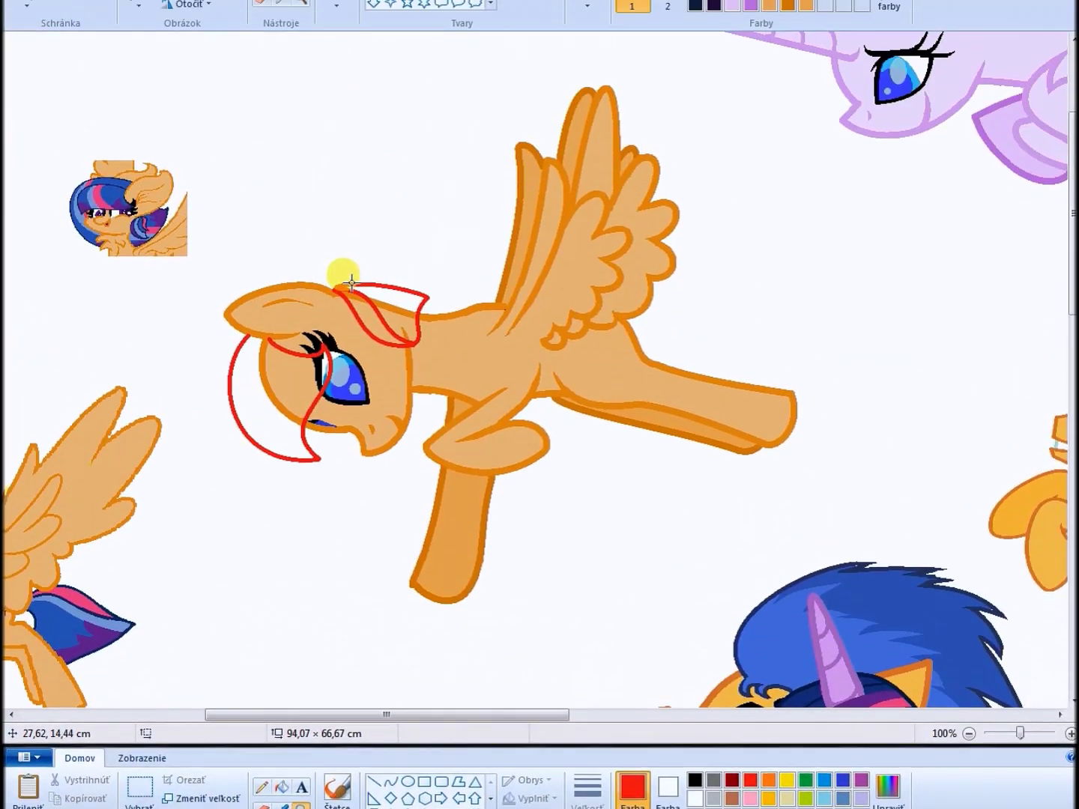
drag(352, 347, 301, 563)
drag(210, 292, 168, 559)
drag(221, 506, 155, 325)
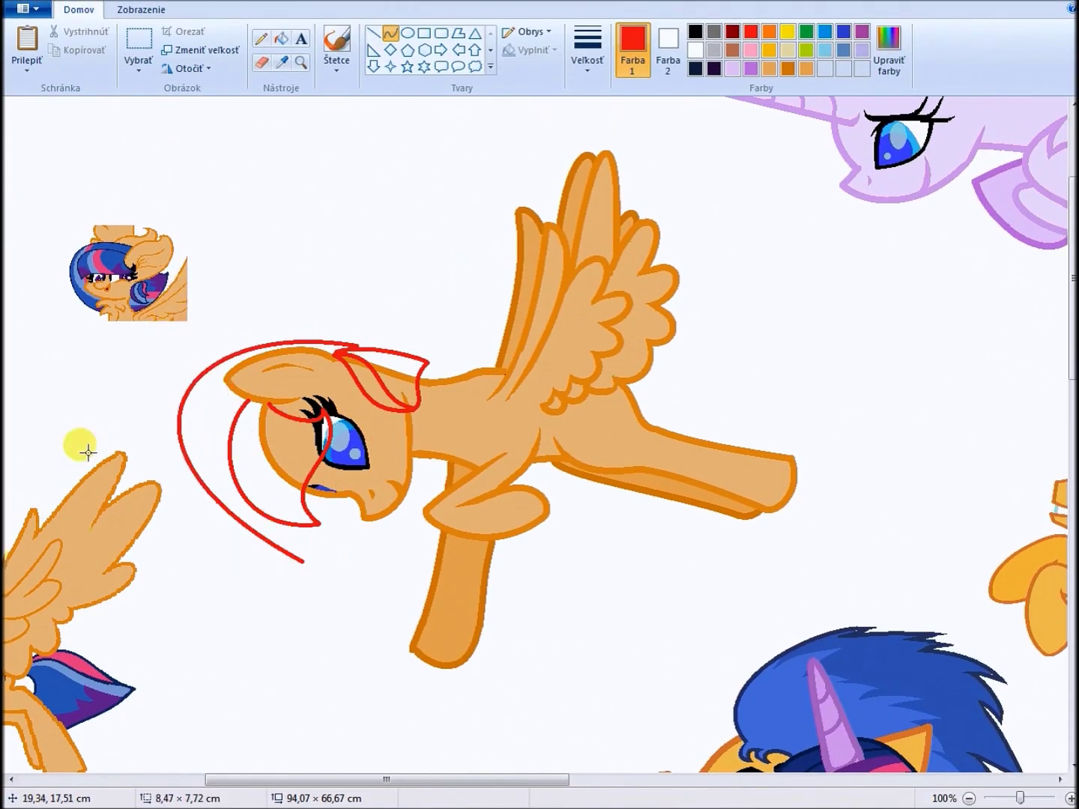
click(185, 68)
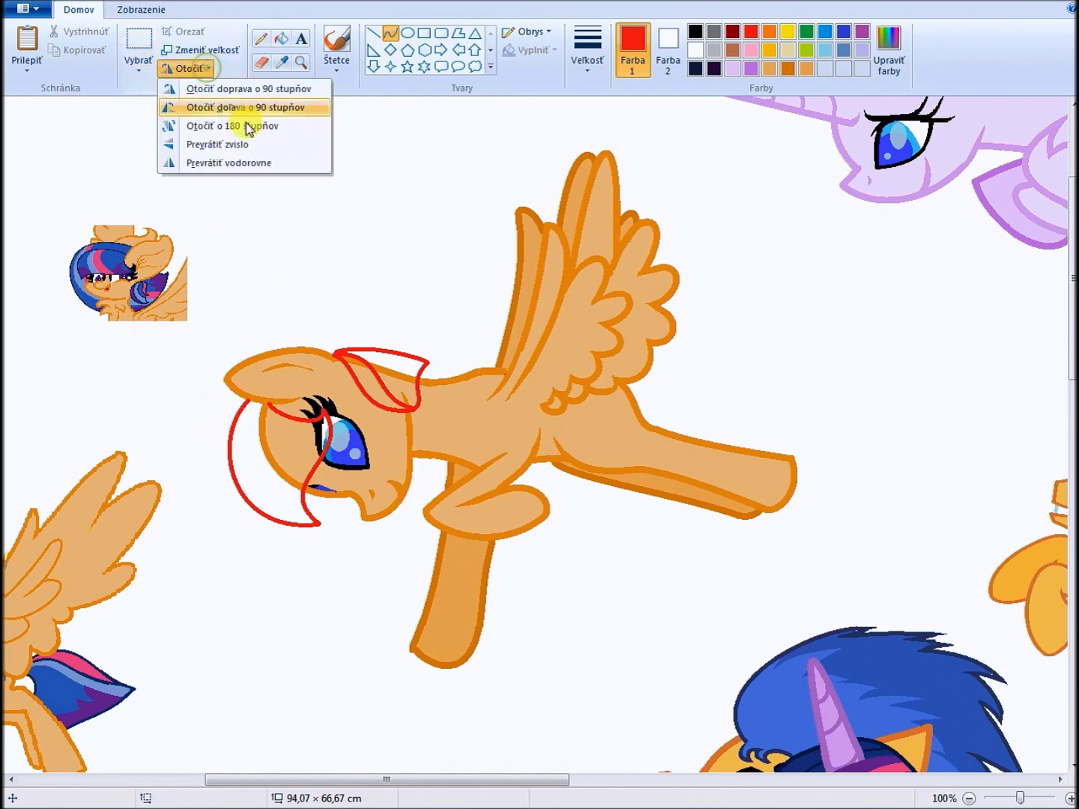
Rotate the whole picture 90° left, then 180°, so the tan pony stands upright
click(273, 106)
click(185, 69)
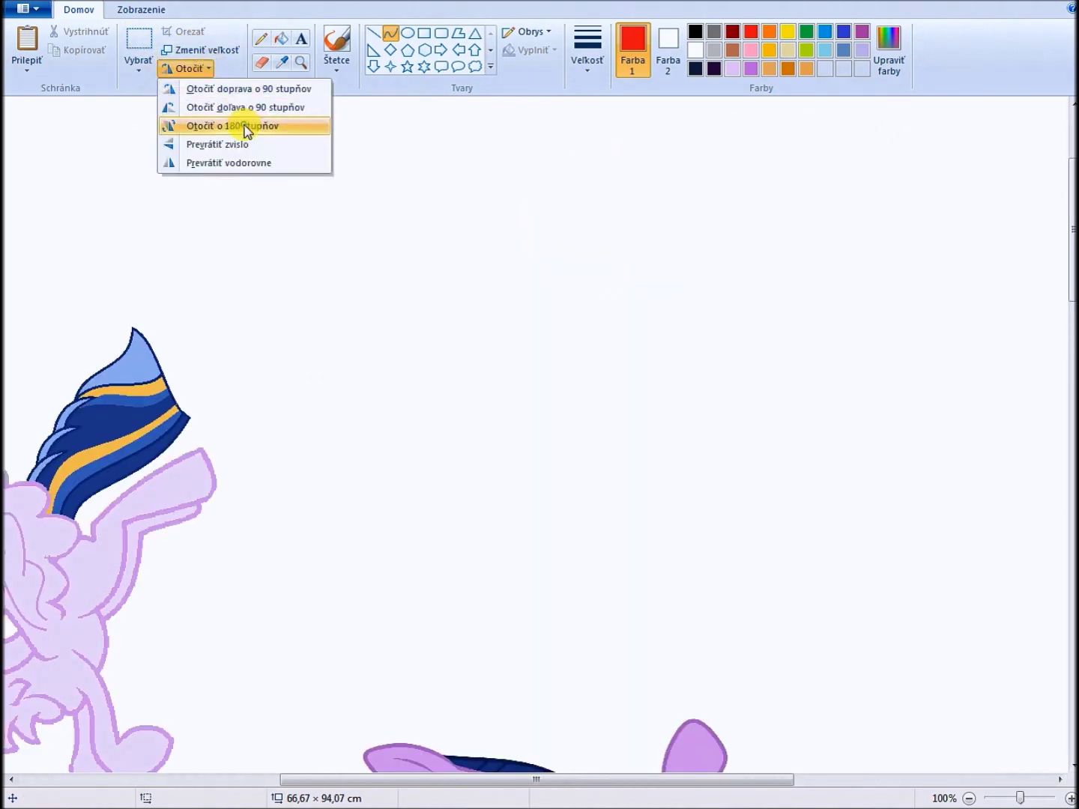
click(240, 125)
scroll(266, 749, down, 3)
drag(765, 779, 949, 780)
Draw a big red mane loop around the head and a red tail curve by the hind leg
mouse_move(753, 433)
mouse_down()
mouse_move(529, 457)
mouse_move(441, 172)
mouse_up()
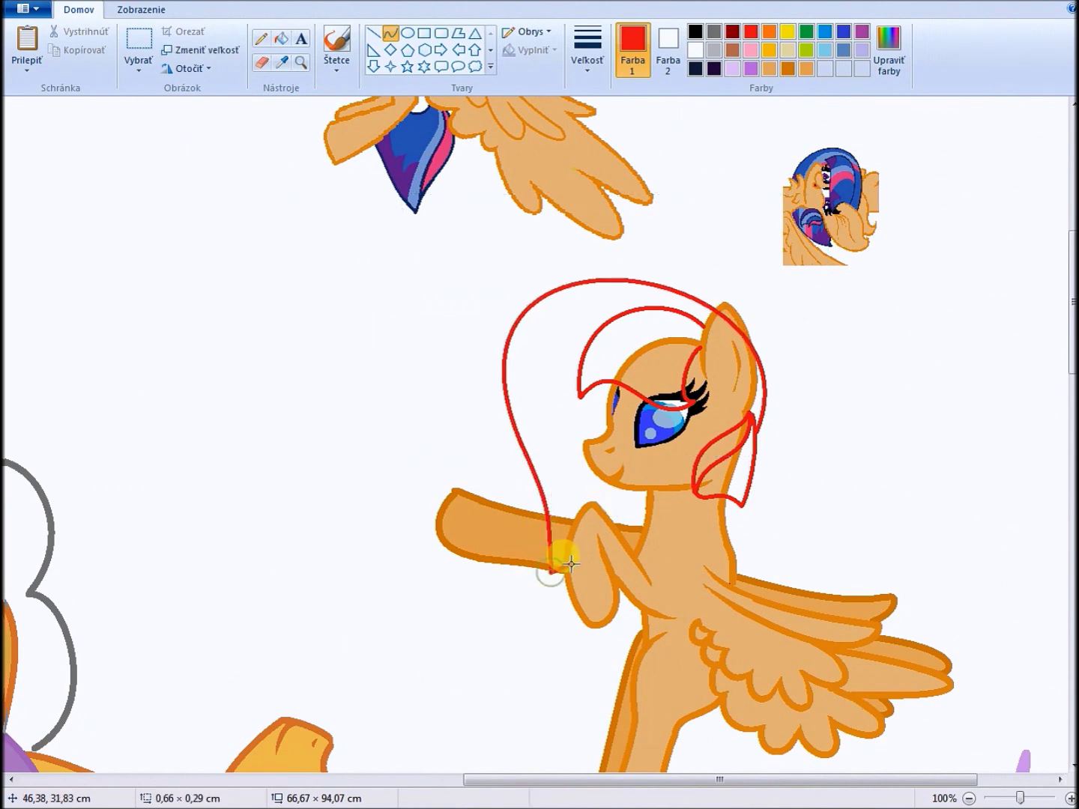
scroll(697, 449, down, 5)
mouse_move(751, 209)
mouse_down()
mouse_move(771, 356)
mouse_move(705, 299)
mouse_move(637, 340)
mouse_up()
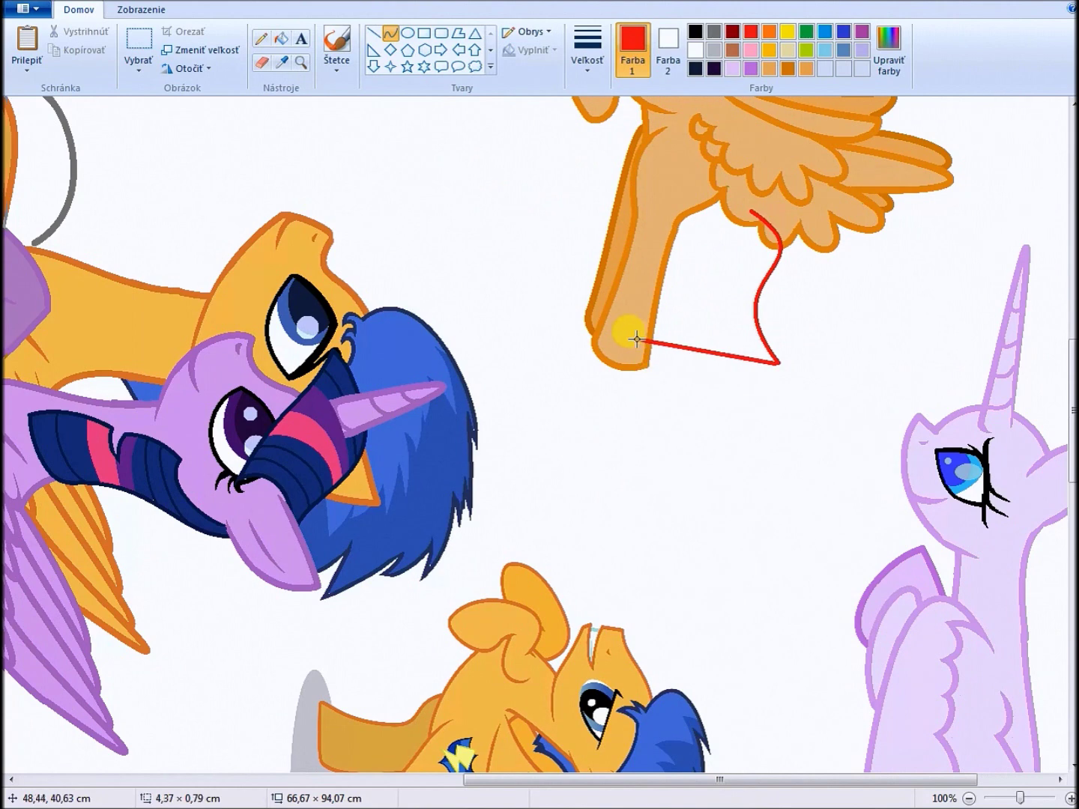
drag(726, 222, 728, 218)
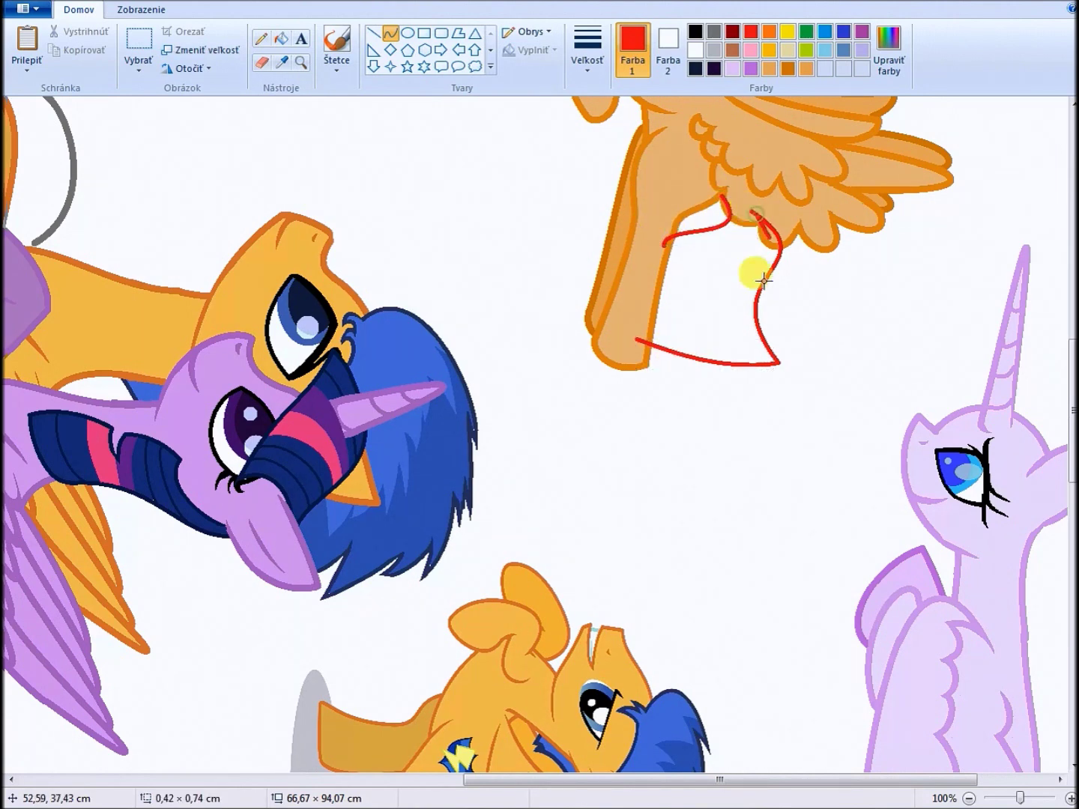
scroll(704, 449, up, 6)
scroll(588, 337, up, 2)
scroll(590, 373, down, 2)
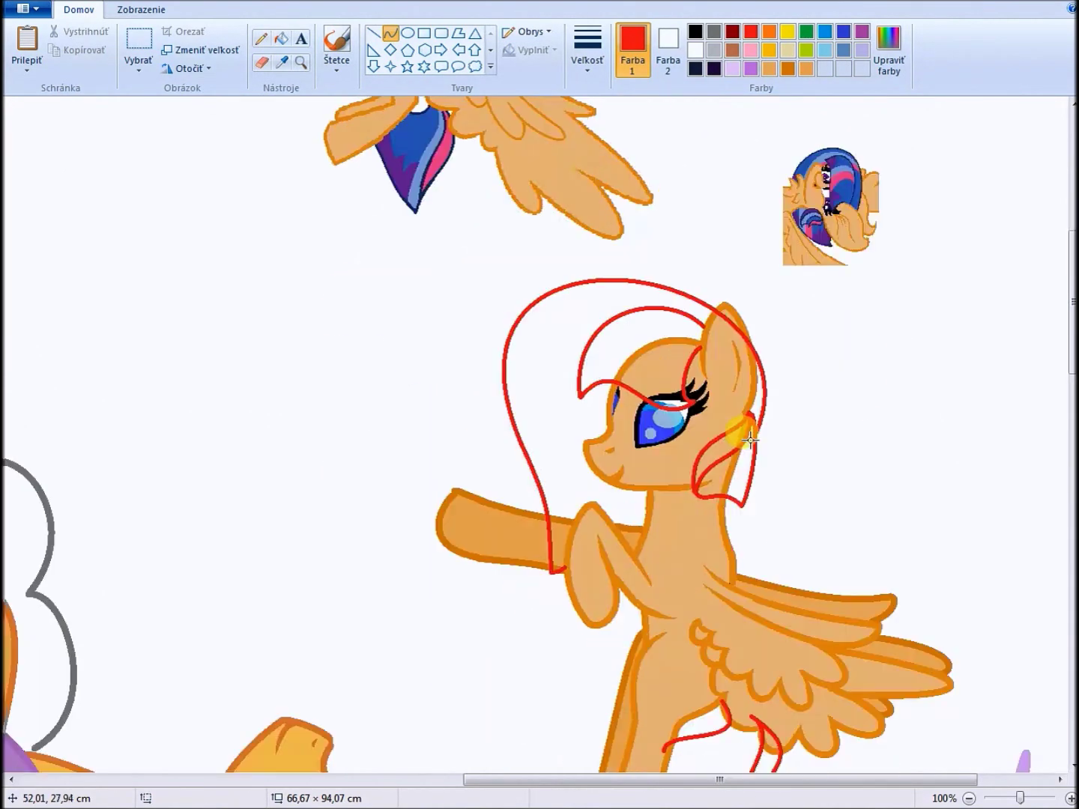
Draw a small red curve near the ear and zoom in on the front hoof area
click(587, 53)
click(614, 123)
drag(731, 491, 753, 449)
click(300, 63)
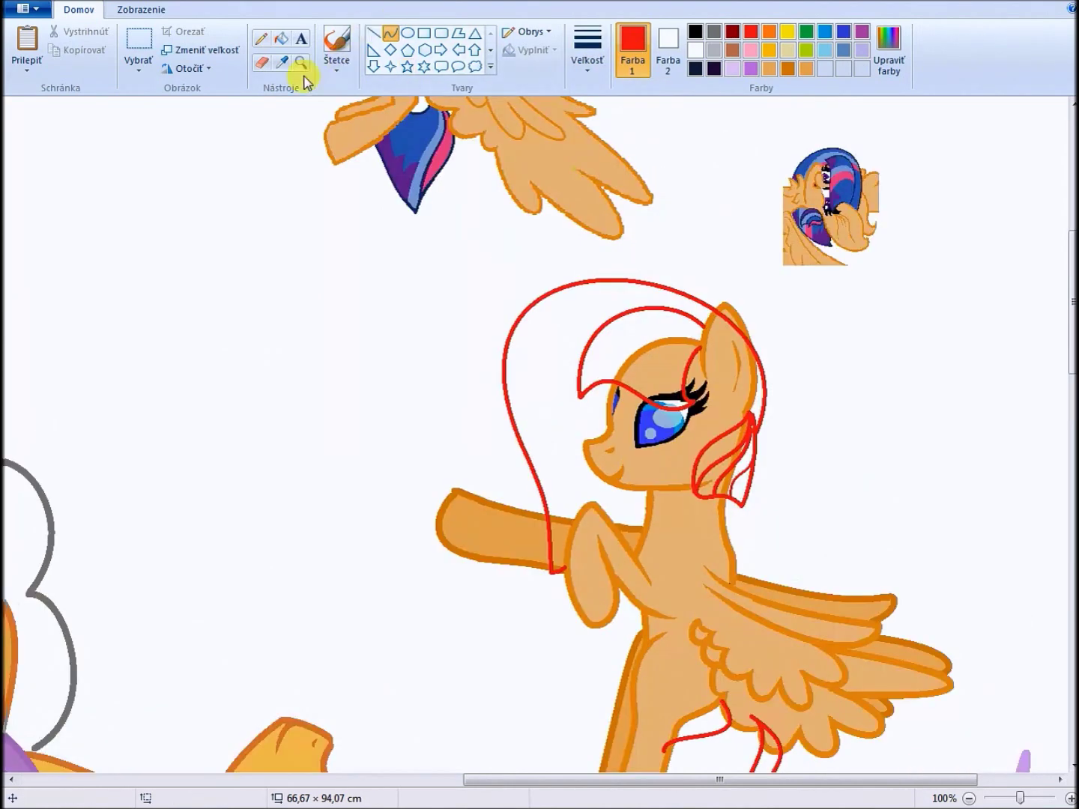
click(596, 554)
click(281, 63)
click(417, 304)
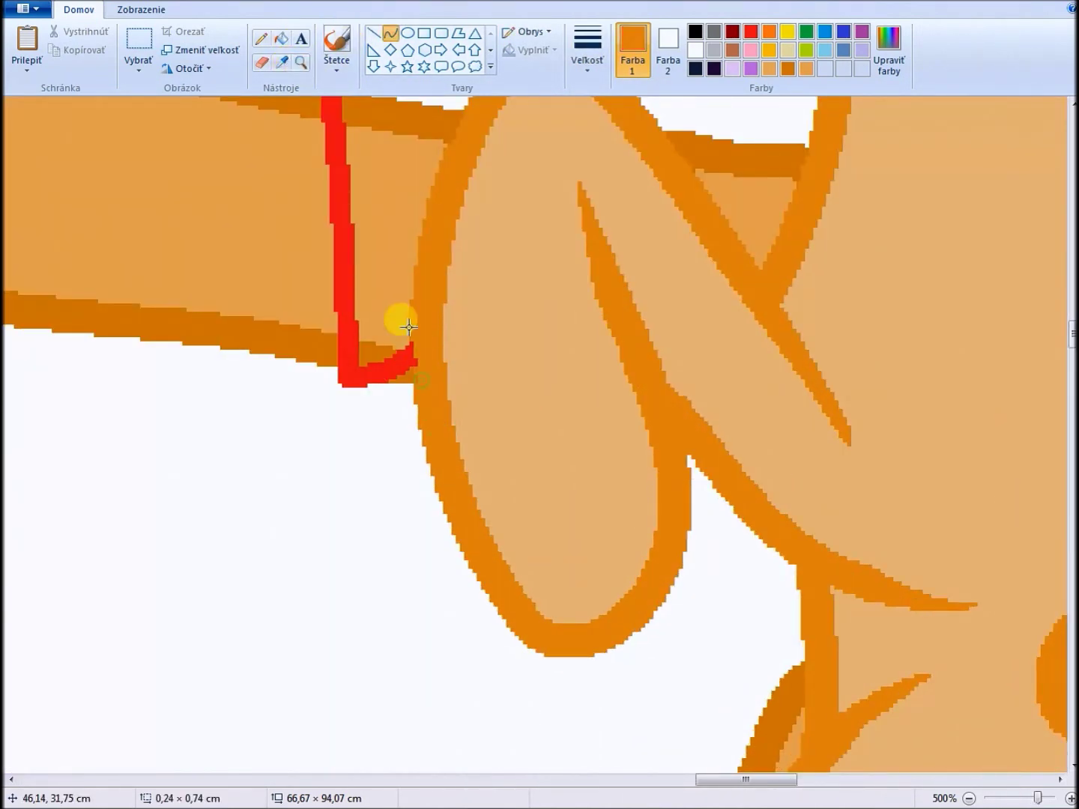
click(589, 52)
click(622, 125)
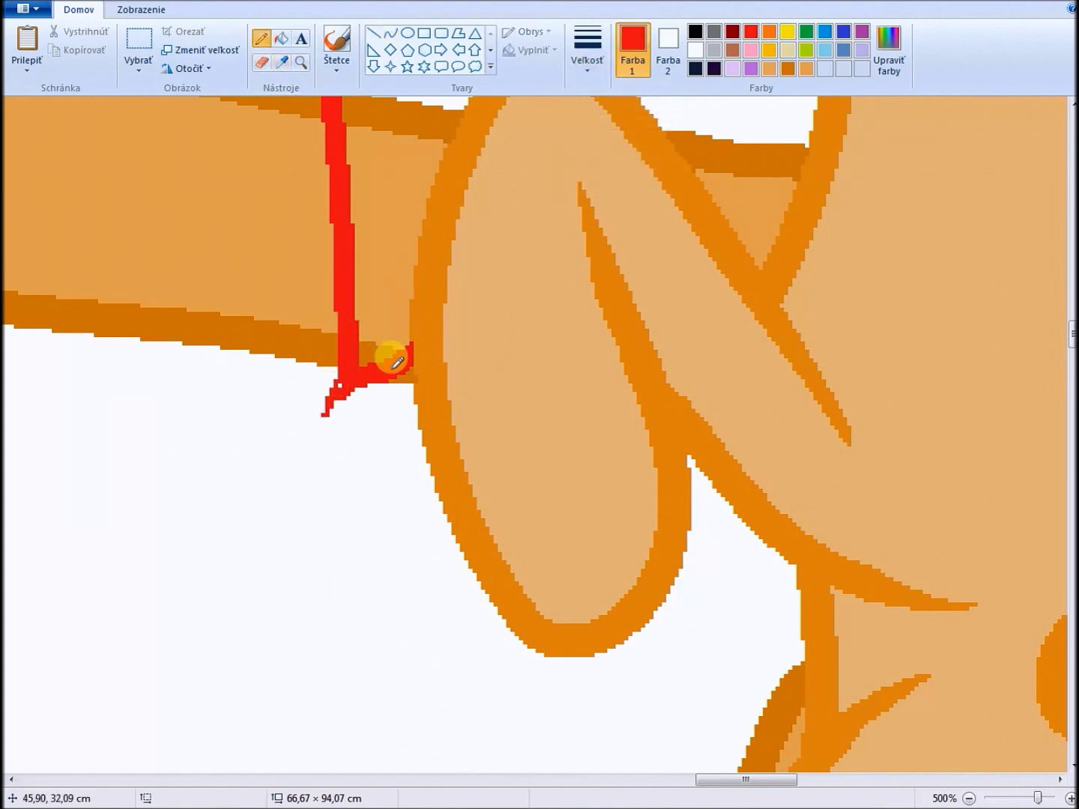
scroll(487, 524, right, 5)
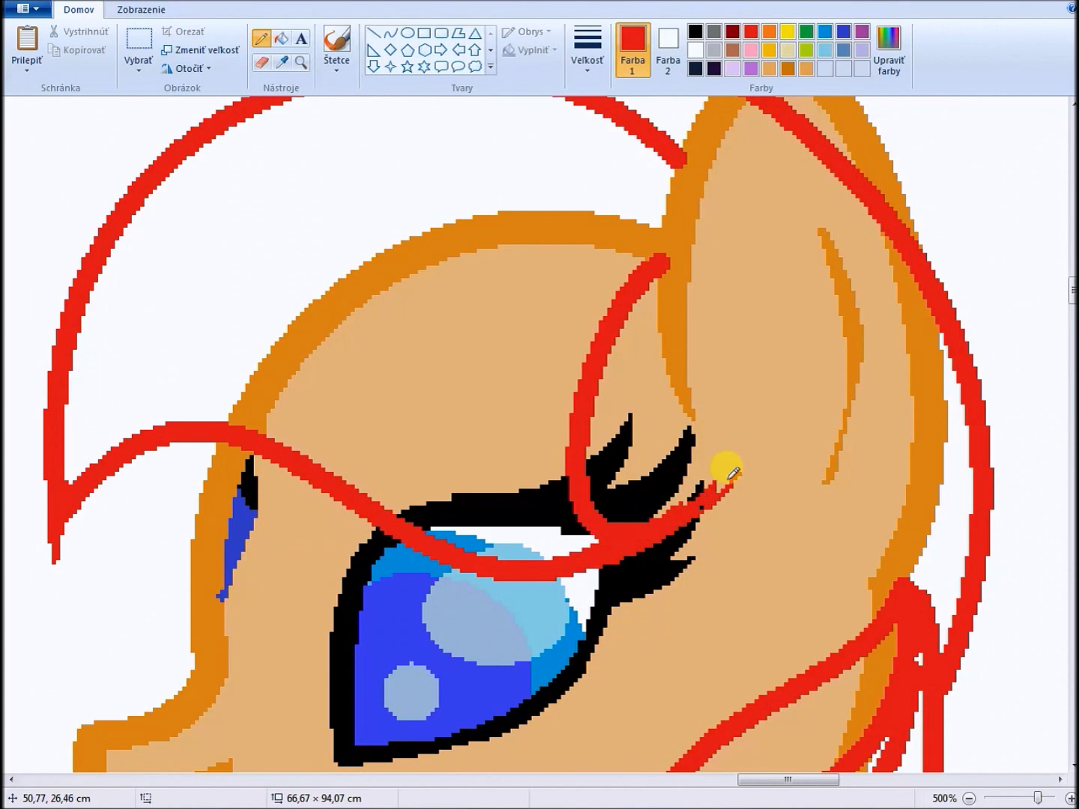
Add another red curve near the ear at a new line thickness and re-zoom on the pony
click(389, 33)
click(588, 53)
click(609, 186)
drag(638, 233, 671, 259)
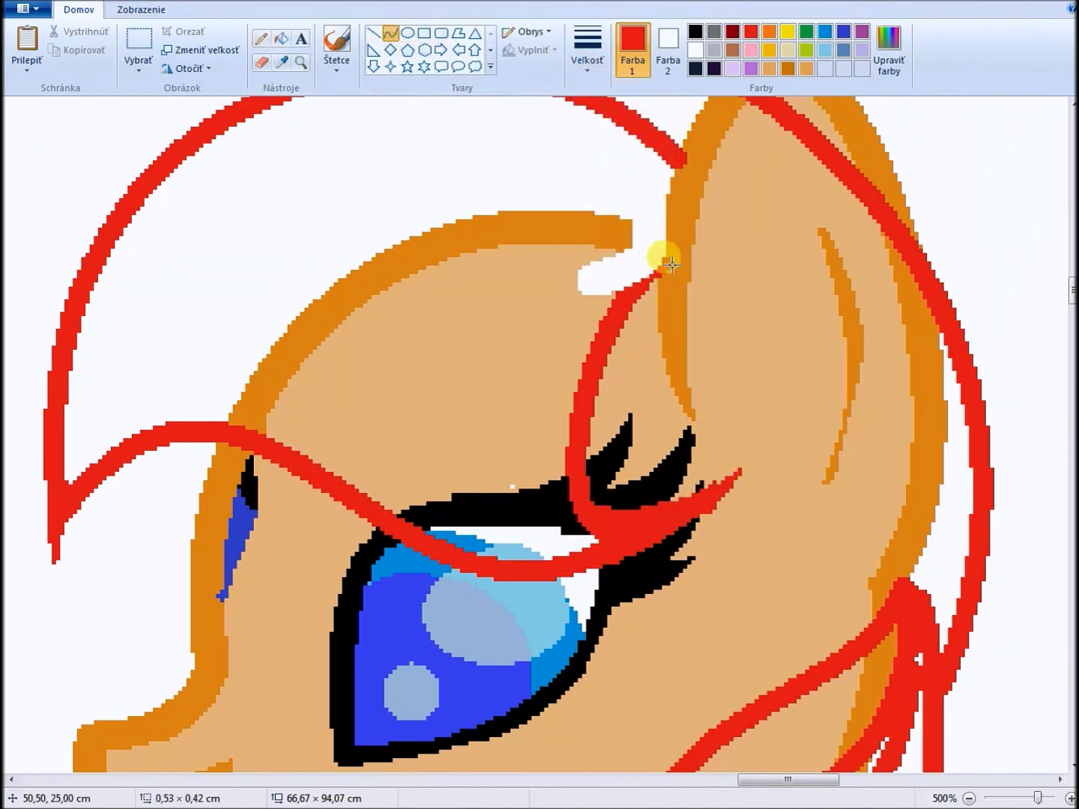
click(260, 38)
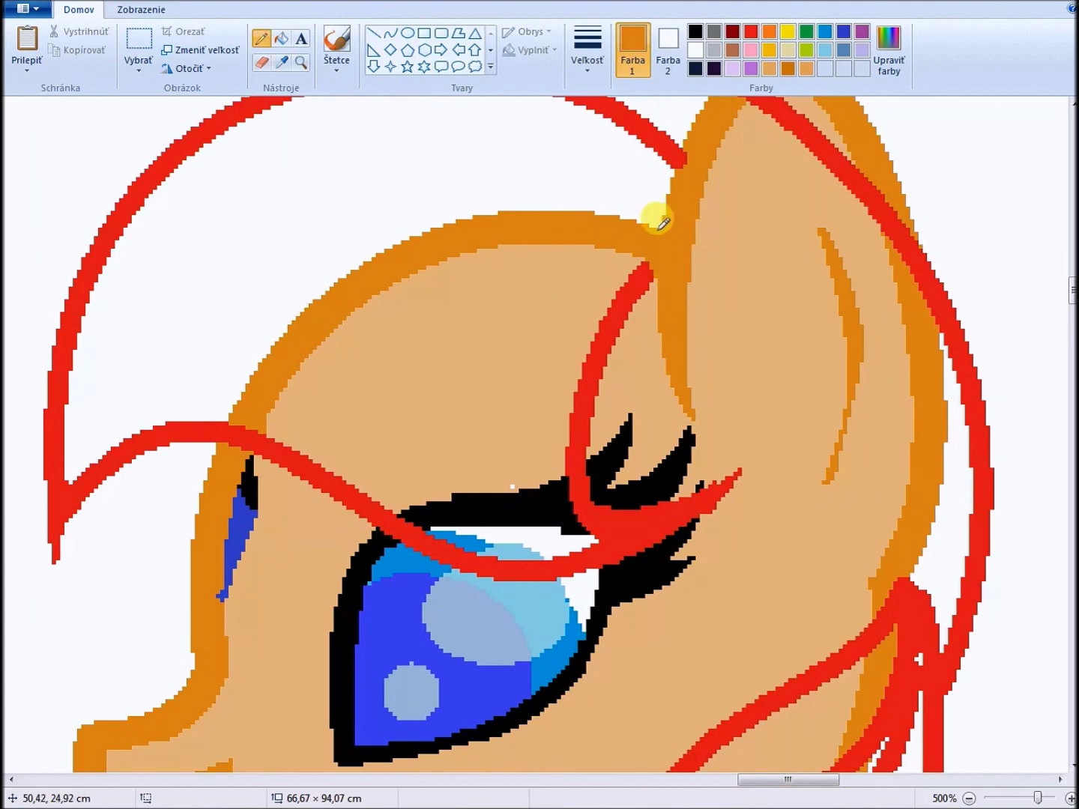
click(301, 63)
right_click(408, 313)
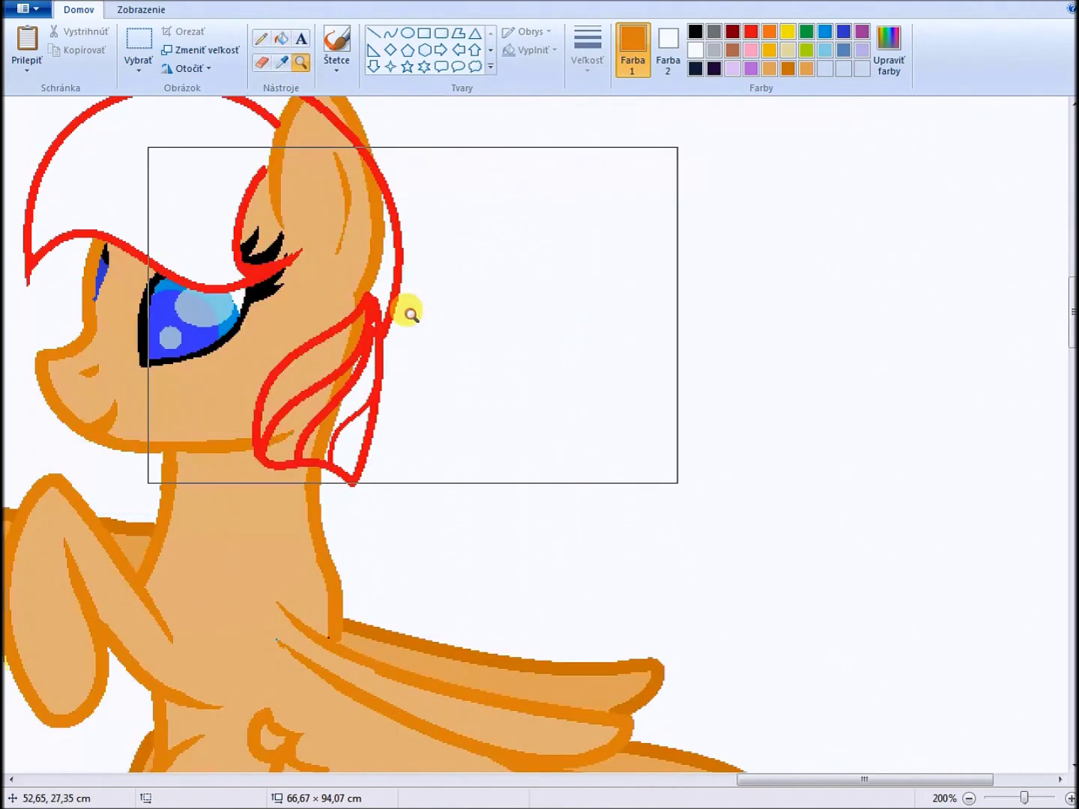
right_click(579, 314)
click(579, 314)
Sample the tan coat colour, zoom in on the ear, and retrace its edge in dark orange
click(281, 62)
click(441, 301)
right_click(441, 300)
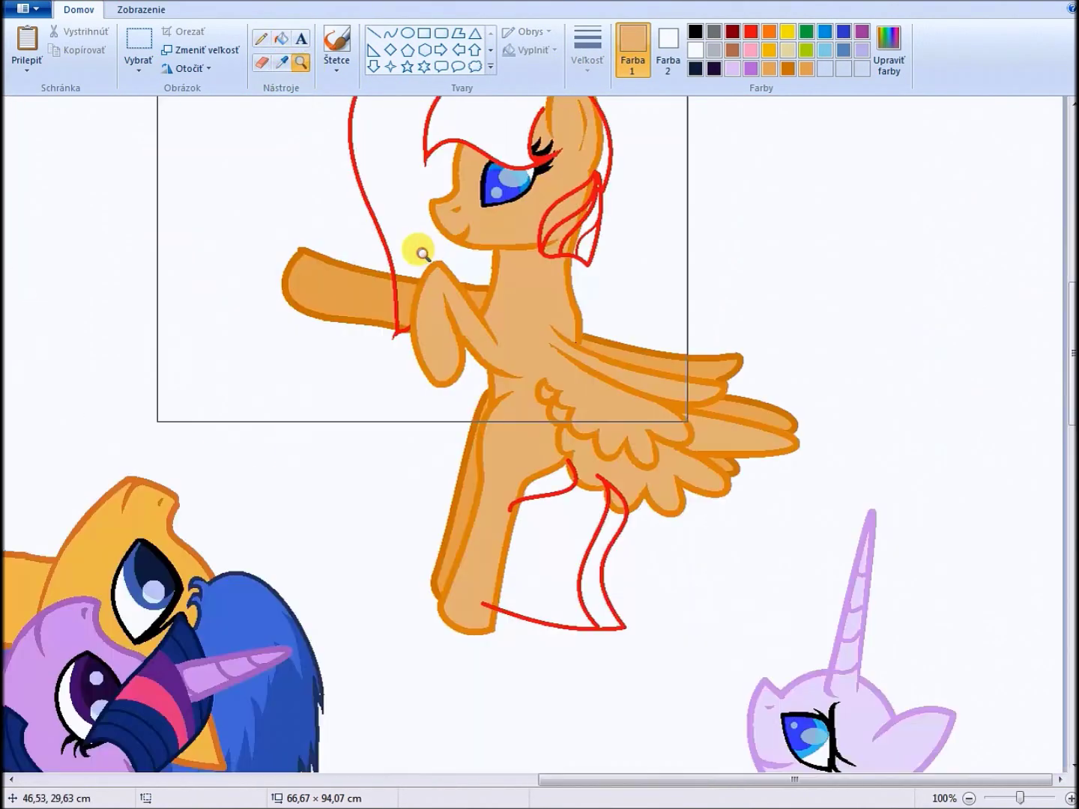
click(457, 202)
click(605, 278)
click(280, 62)
click(410, 442)
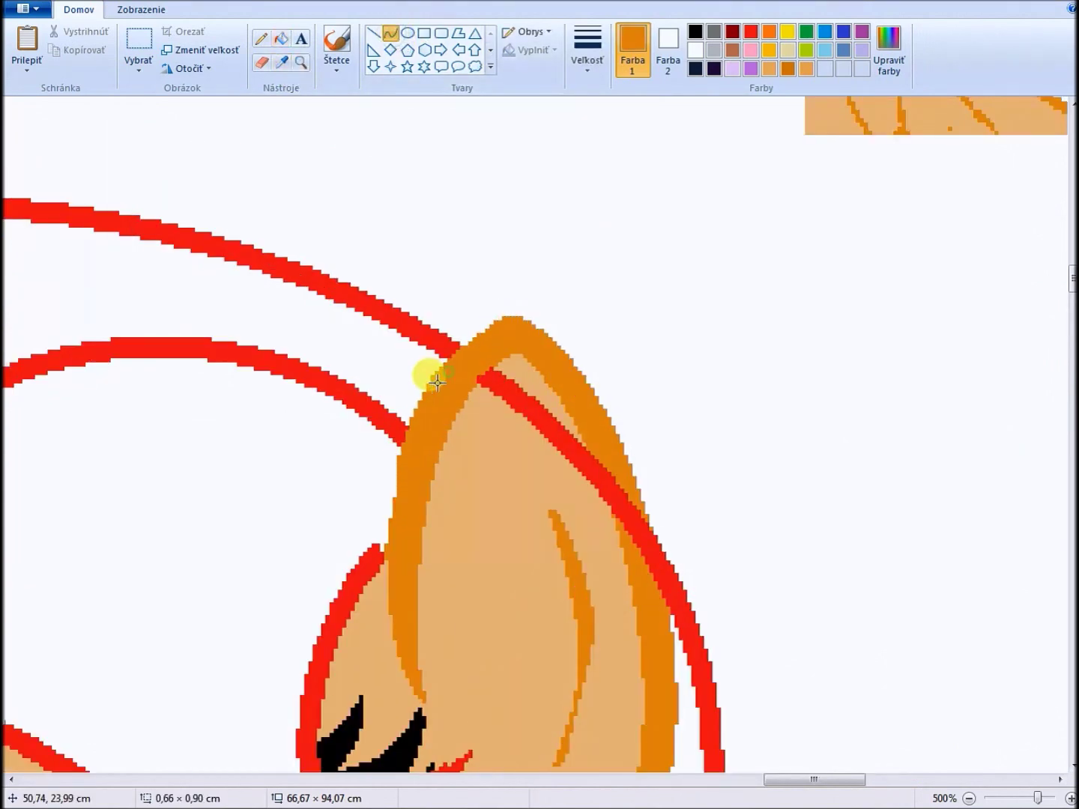
drag(612, 452, 670, 650)
scroll(495, 359, down, 3)
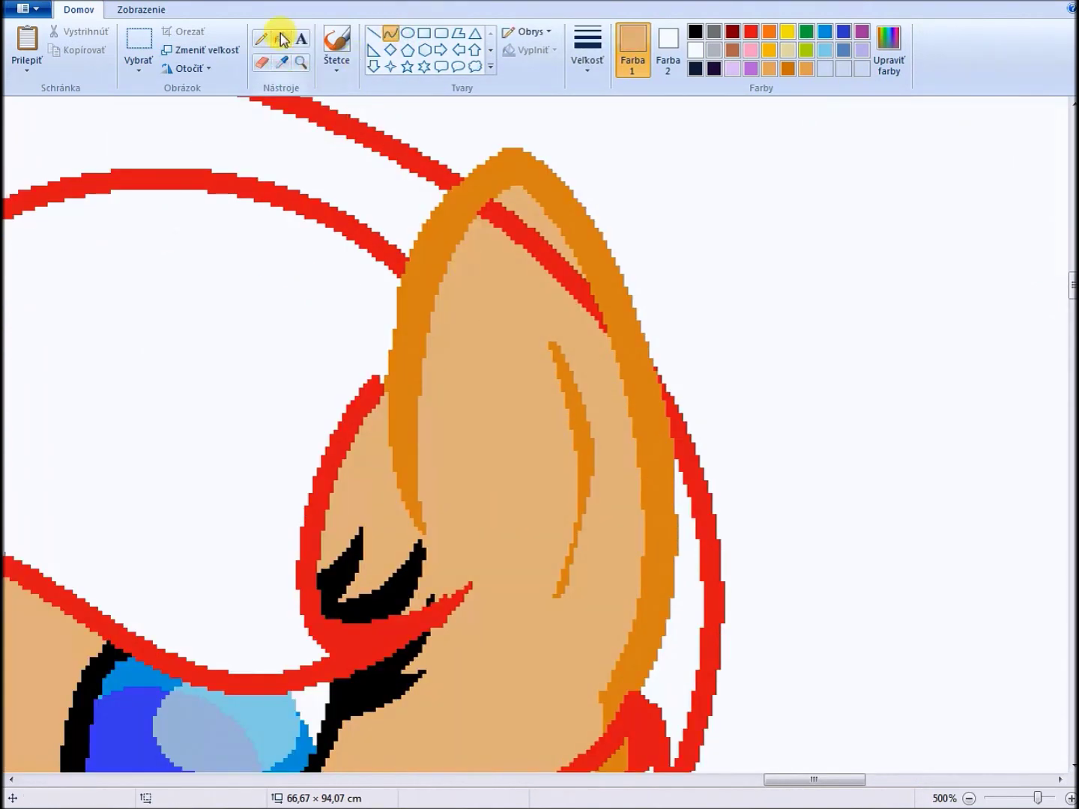
Fill the red line inside the ear tan and switch back to red
click(283, 39)
click(527, 239)
click(261, 39)
click(282, 63)
click(341, 217)
click(299, 62)
right_click(428, 370)
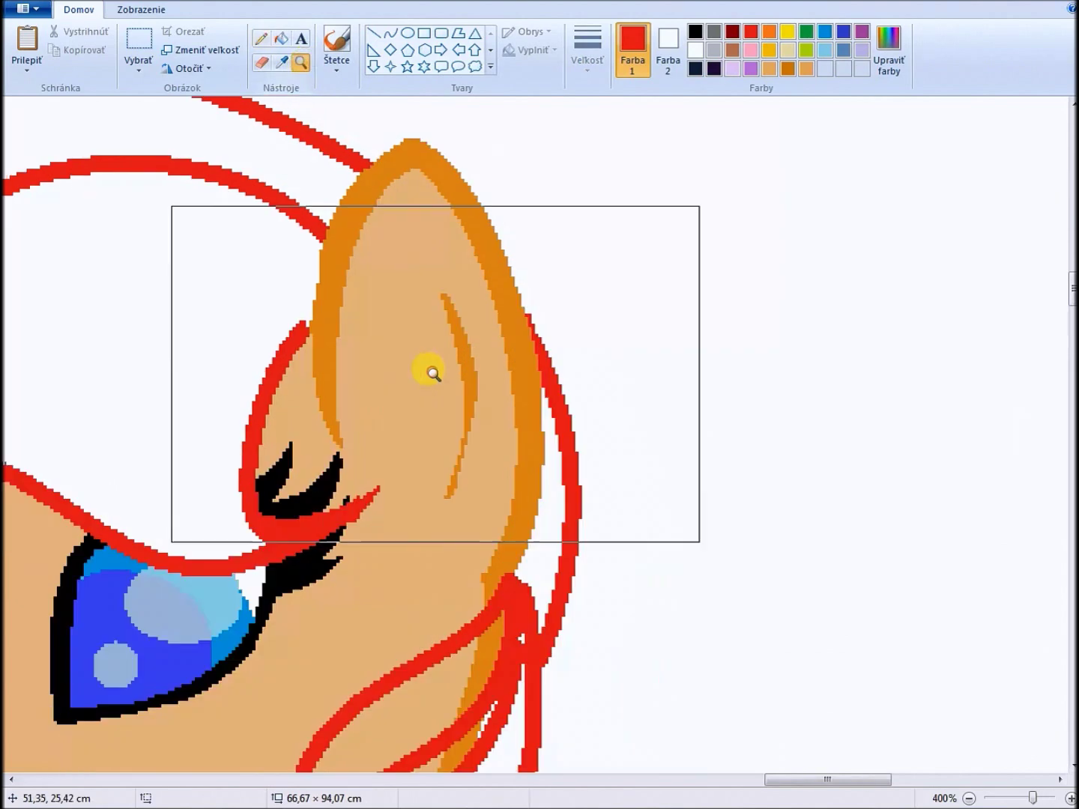
click(427, 371)
click(260, 39)
Fill the white outline gaps red, turn areas between hair lines white, and zoom to 200%
click(282, 40)
click(319, 314)
click(303, 412)
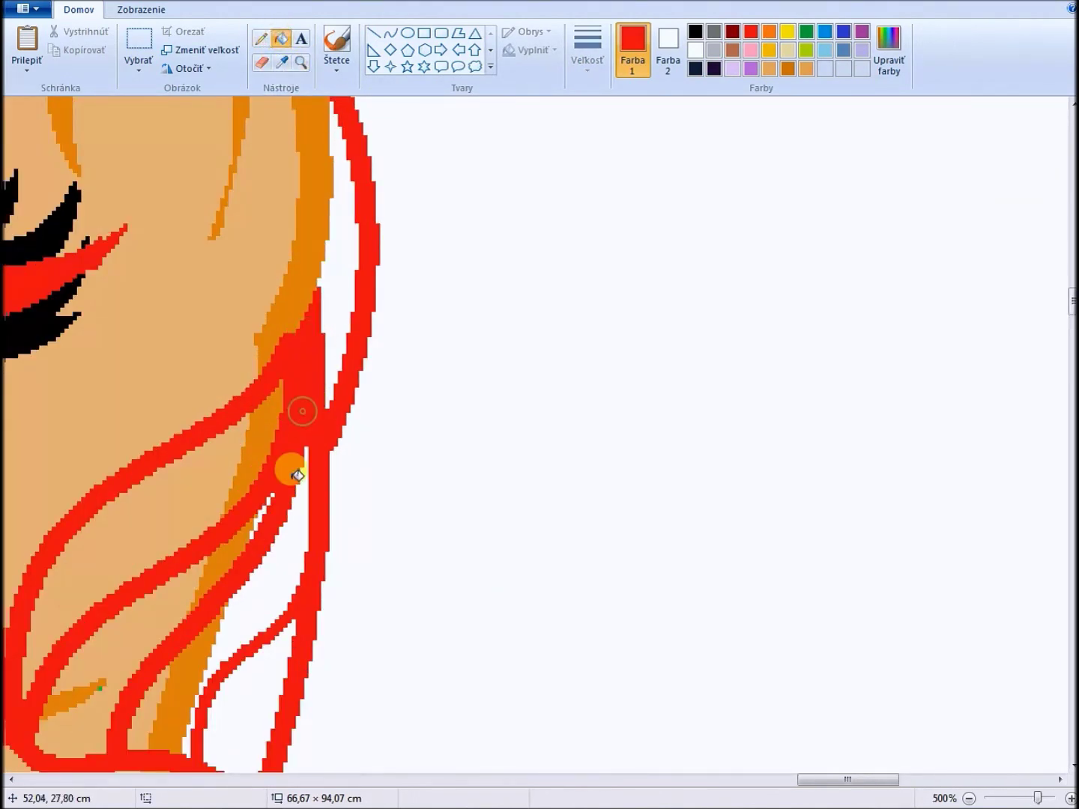
right_click(255, 509)
right_click(172, 581)
right_click(155, 701)
right_click(138, 584)
scroll(195, 300, up, 3)
click(300, 62)
right_click(329, 217)
click(329, 250)
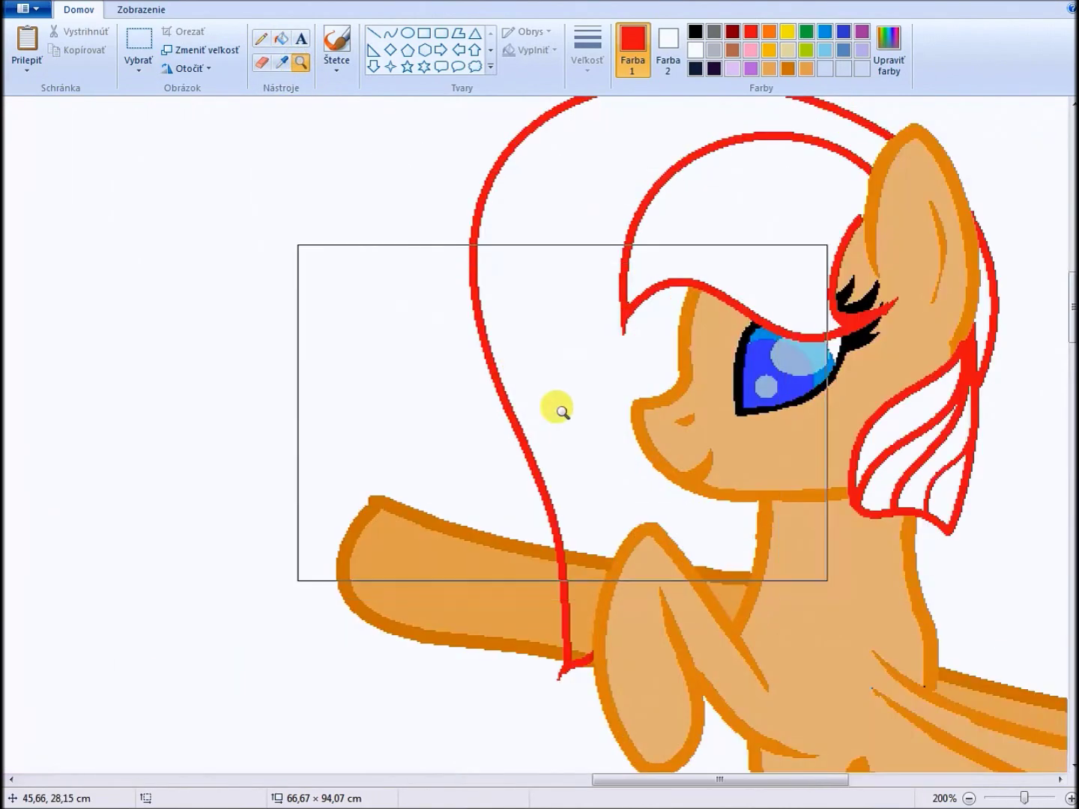
Fill the mane between the red lines blue and redraw the orange wing edge over the red line
scroll(562, 411, down, 3)
scroll(580, 418, up, 6)
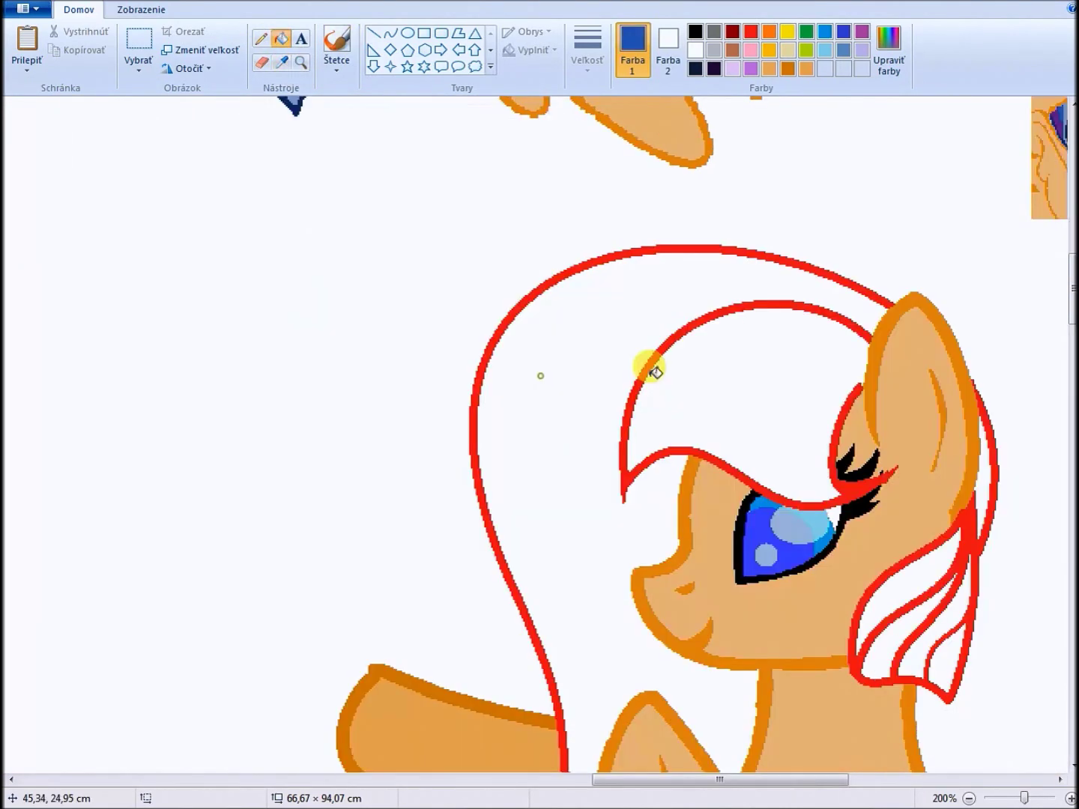
scroll(654, 373, down, 5)
click(861, 487)
click(746, 270)
click(282, 63)
click(233, 171)
click(388, 33)
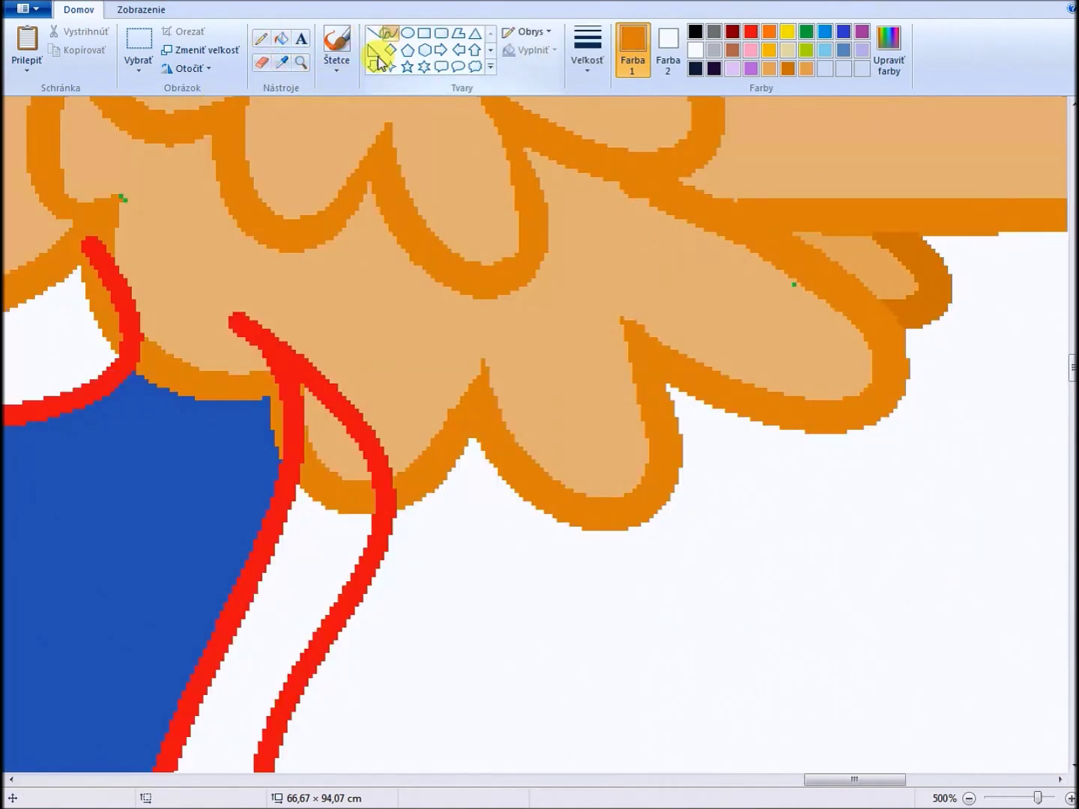
mouse_move(85, 271)
mouse_down()
mouse_move(274, 380)
mouse_move(277, 482)
mouse_move(299, 385)
mouse_up()
Cover the red lines crossing the wing and zoom in on the foreleg at 300%
click(319, 363)
click(127, 301)
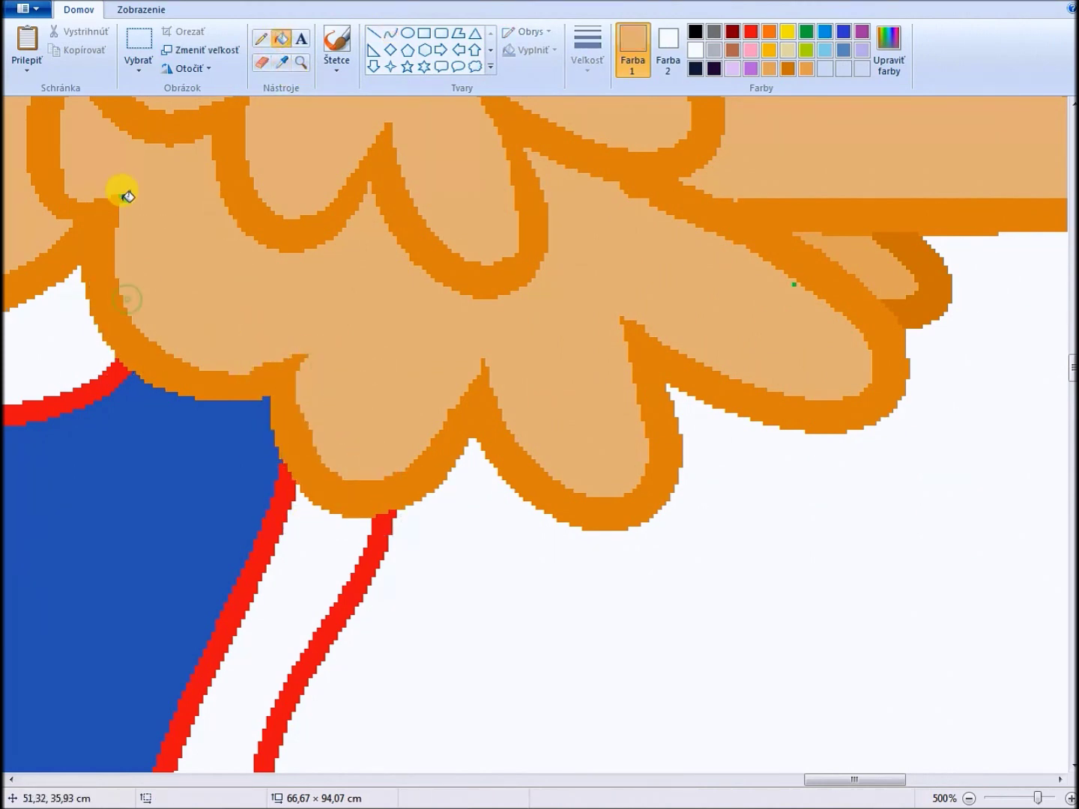
click(306, 64)
right_click(474, 248)
click(428, 200)
Fill the stray red strokes near the foreleg tan and a white hair strand pink
click(390, 33)
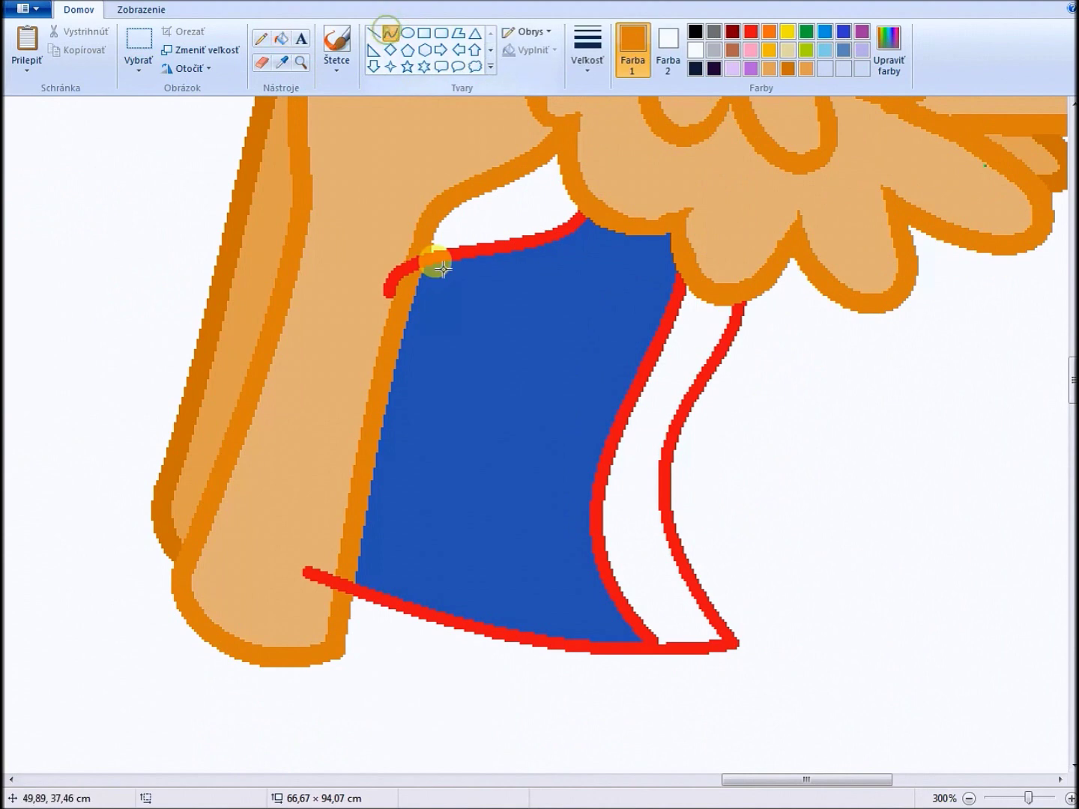
click(281, 62)
click(341, 139)
click(390, 284)
click(314, 578)
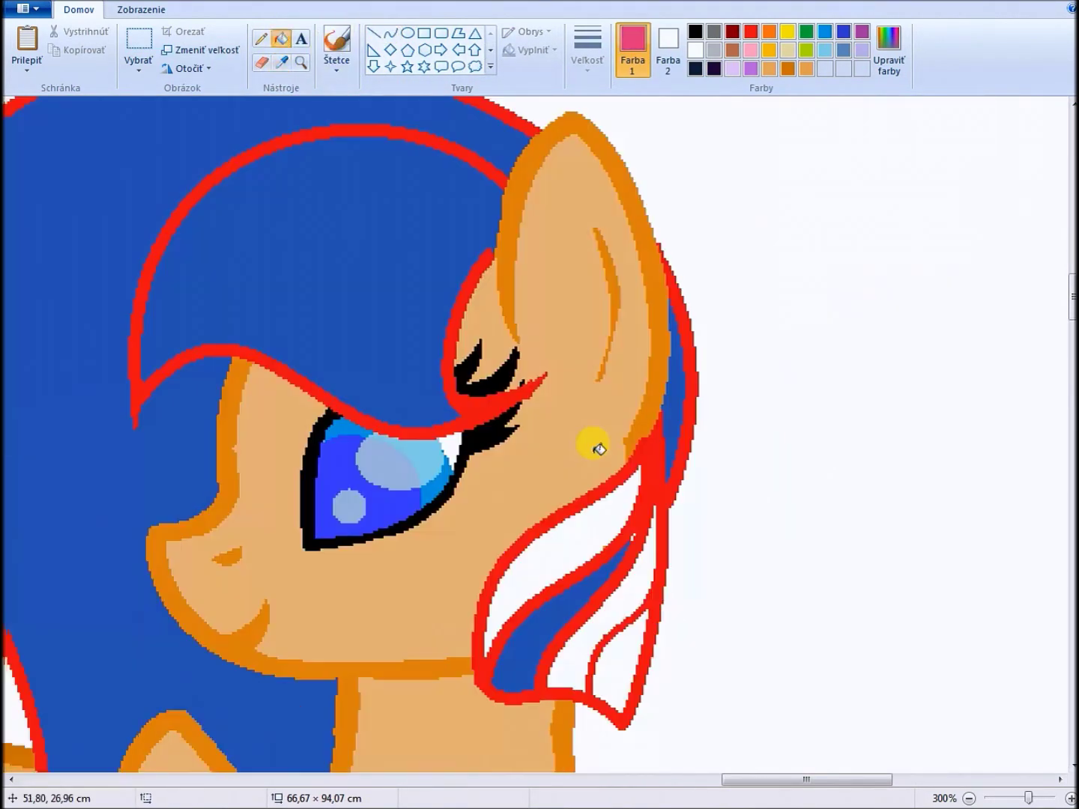
click(605, 559)
scroll(604, 558, up, 5)
Draw a stripe line across the mane, bent to follow its shape
scroll(833, 283, up, 2)
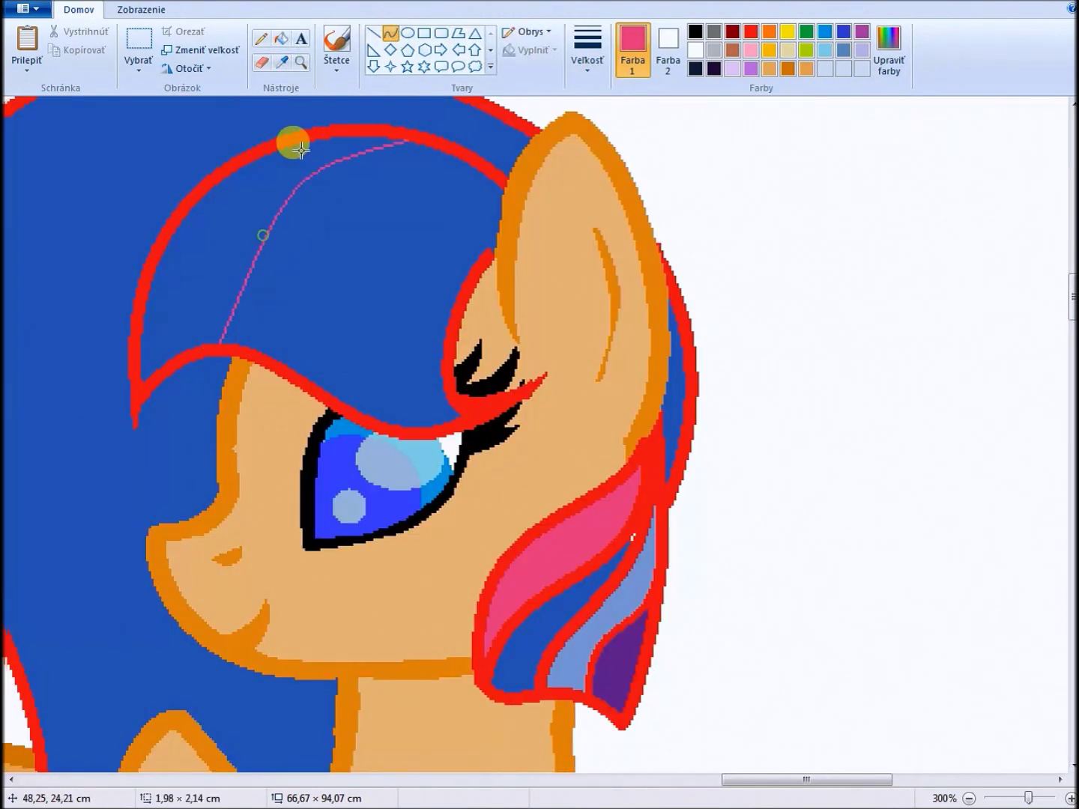
drag(289, 139, 313, 345)
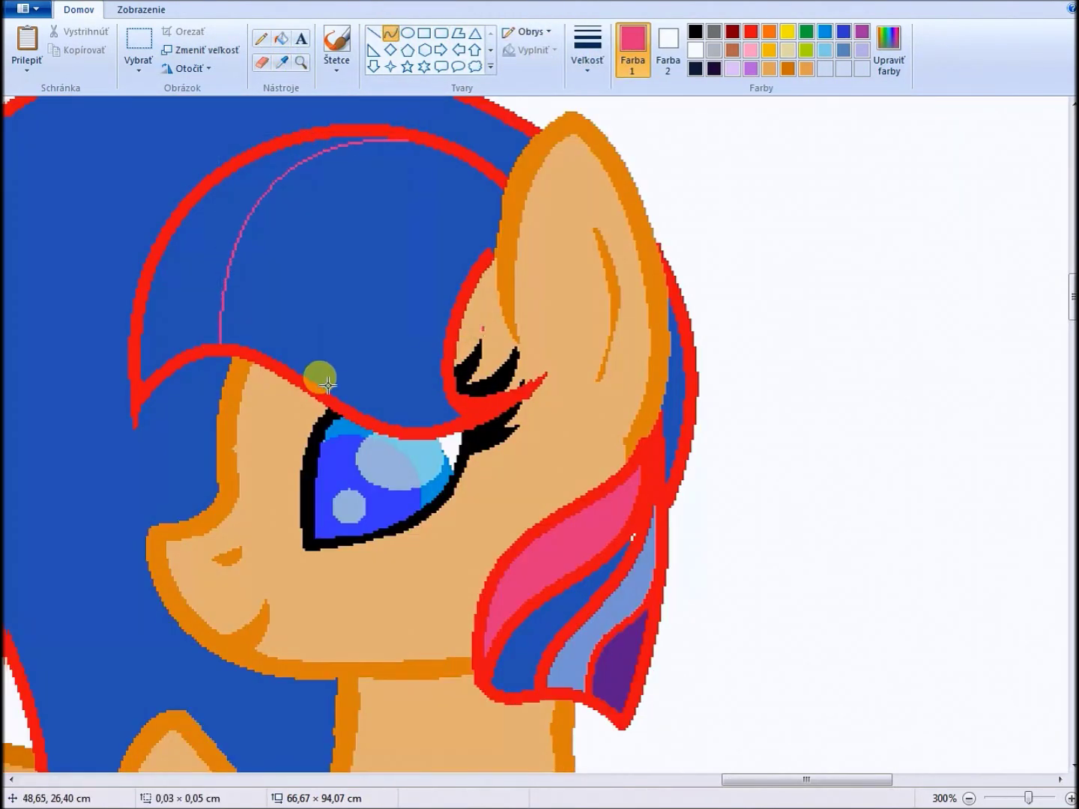
drag(457, 152, 370, 415)
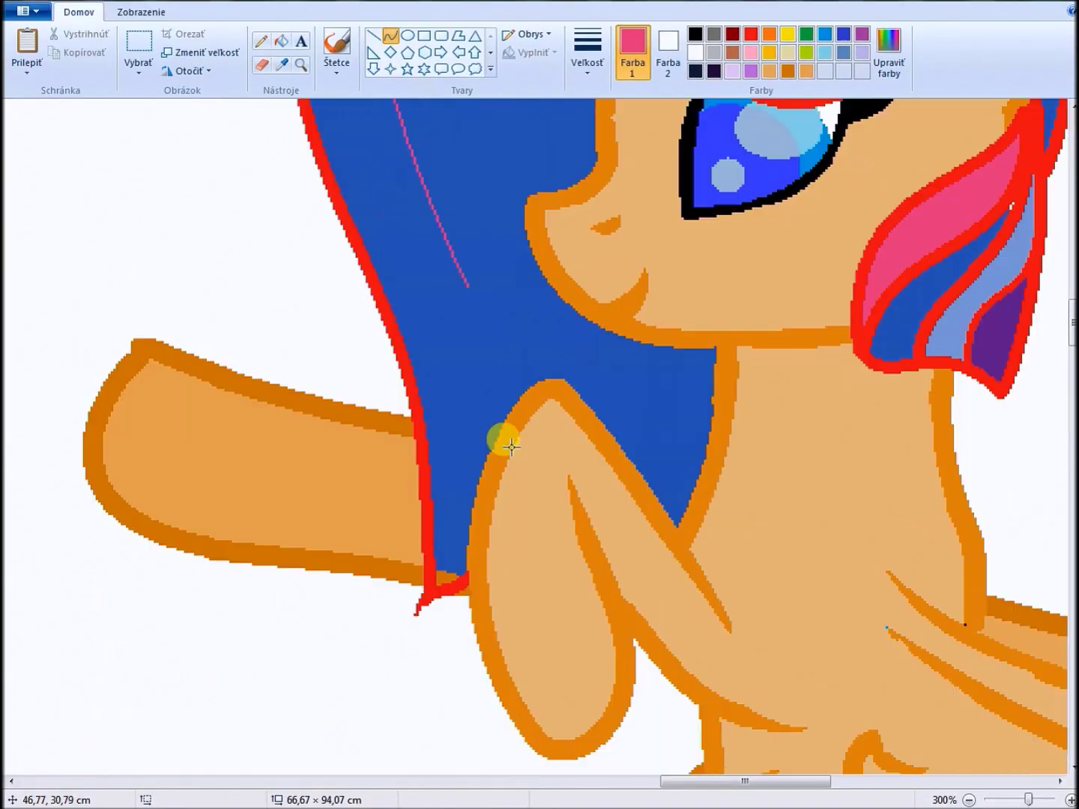
scroll(663, 425, up, 10)
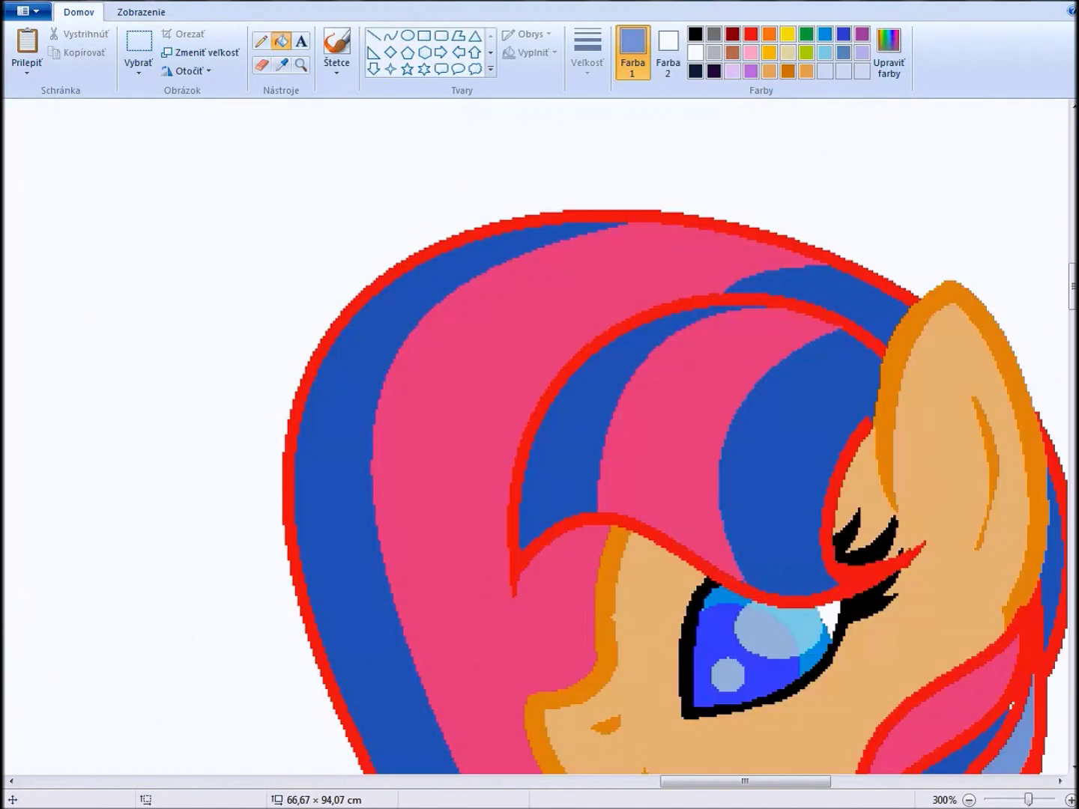
Draw thin curved light-blue stripes down the mane
click(389, 35)
click(587, 52)
click(624, 196)
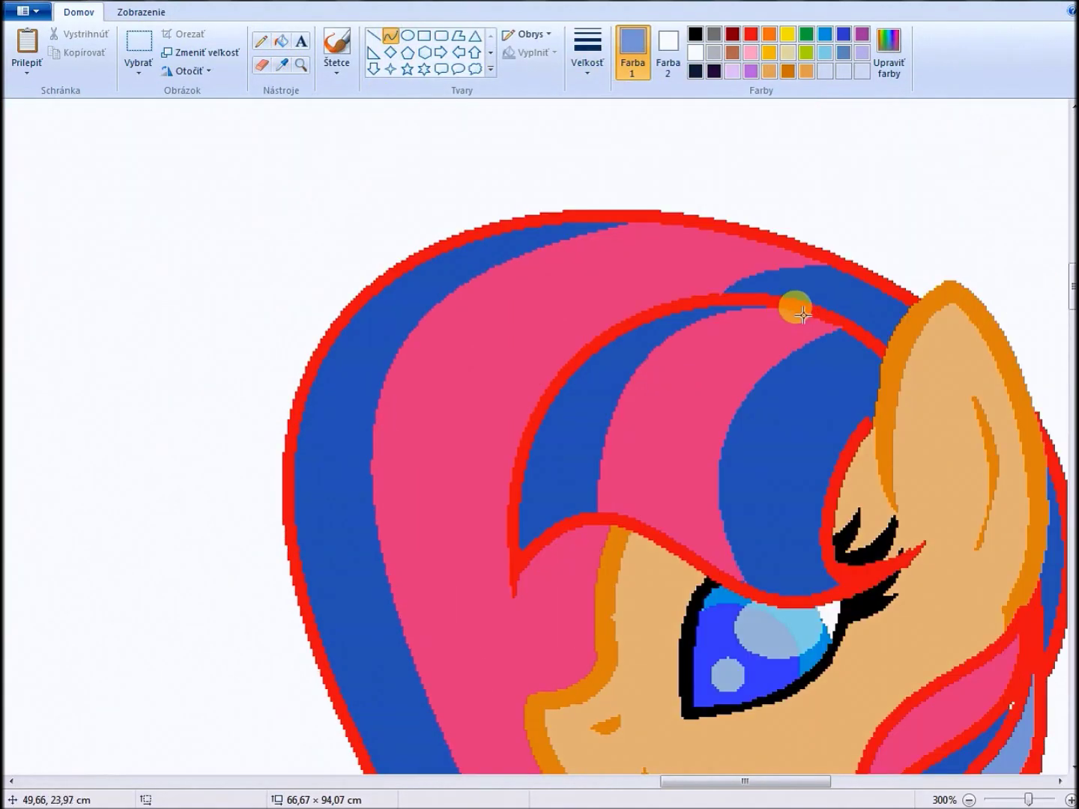
drag(664, 504, 818, 392)
click(605, 386)
drag(730, 236, 500, 719)
drag(487, 554, 390, 419)
scroll(497, 380, down, 5)
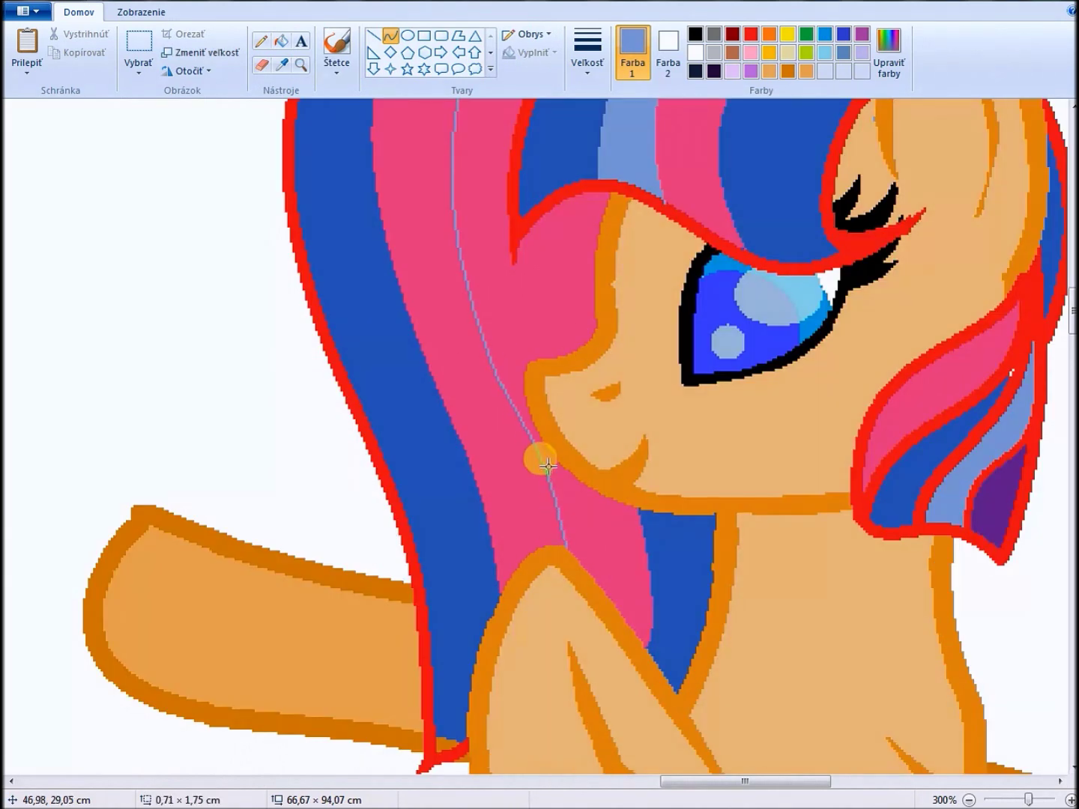
scroll(547, 465, up, 3)
Fill the mane's top outline dark navy
click(280, 41)
scroll(524, 435, up, 4)
click(49, 116)
click(513, 395)
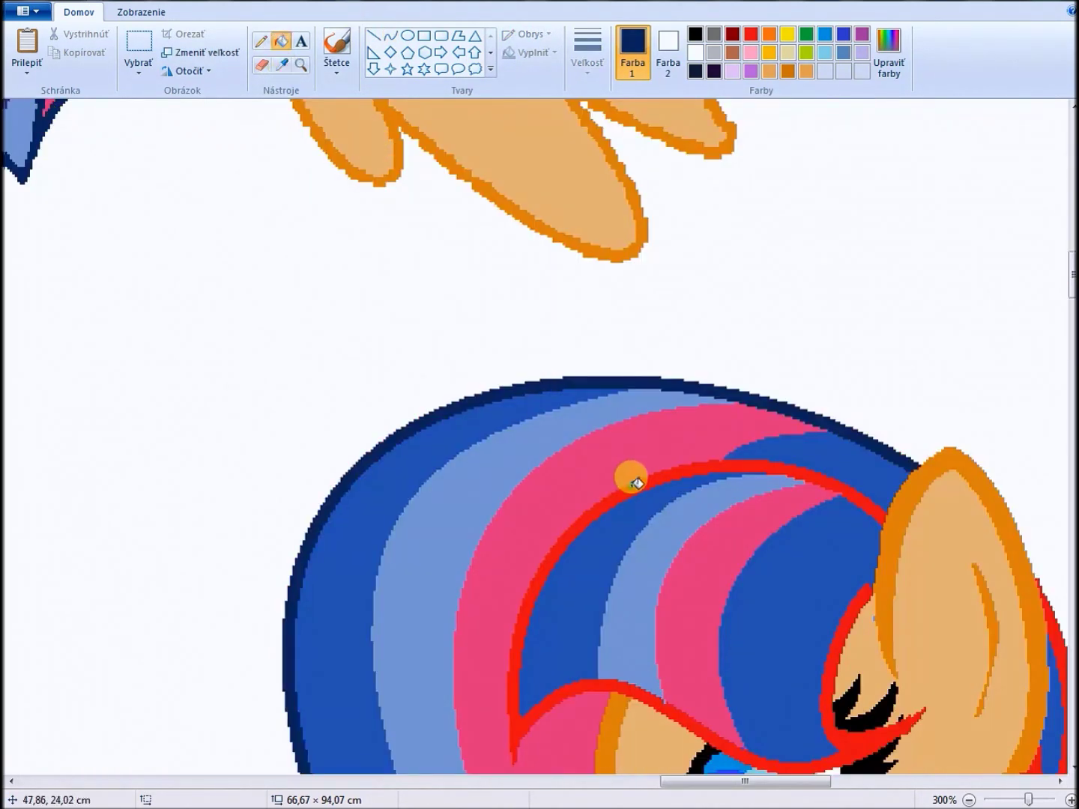
Fill the lower mane stripe pink and draw thin light blue curves down the lower mane
scroll(633, 482, down, 10)
click(638, 124)
scroll(824, 375, down, 5)
click(1027, 419)
click(281, 63)
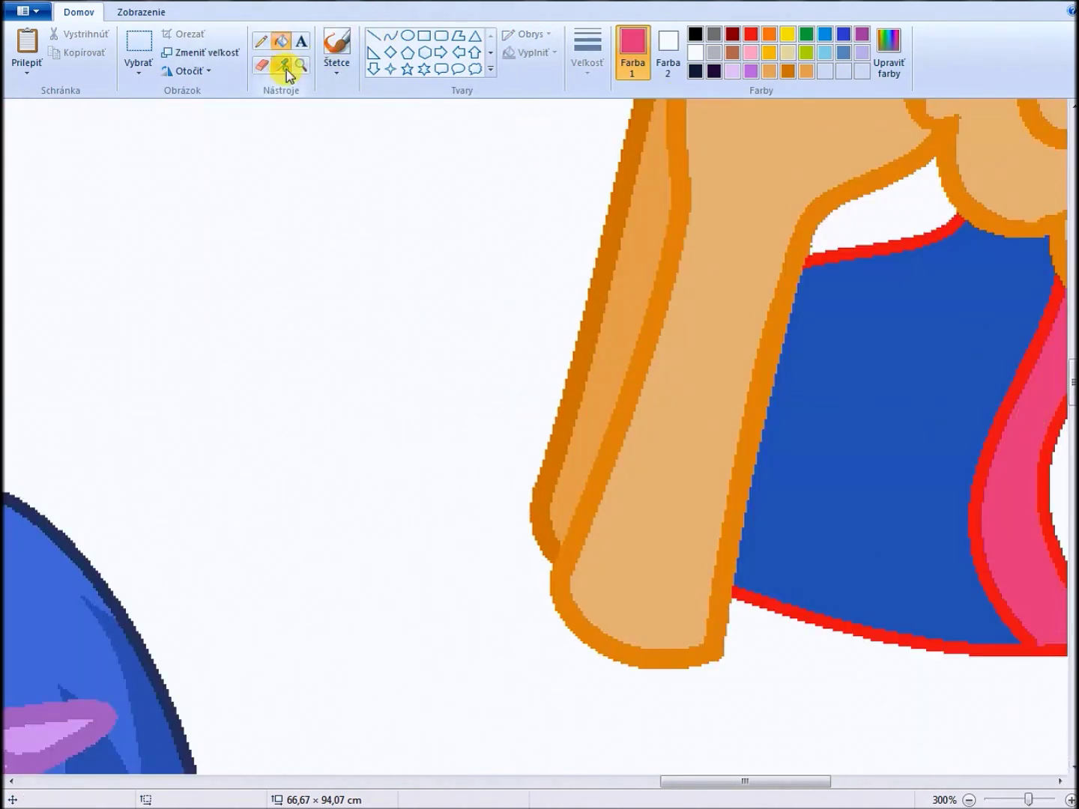
click(825, 300)
click(389, 36)
drag(1017, 239, 951, 646)
drag(1014, 357, 908, 480)
Switch to purple and fill the mane area beside the purple line
click(280, 42)
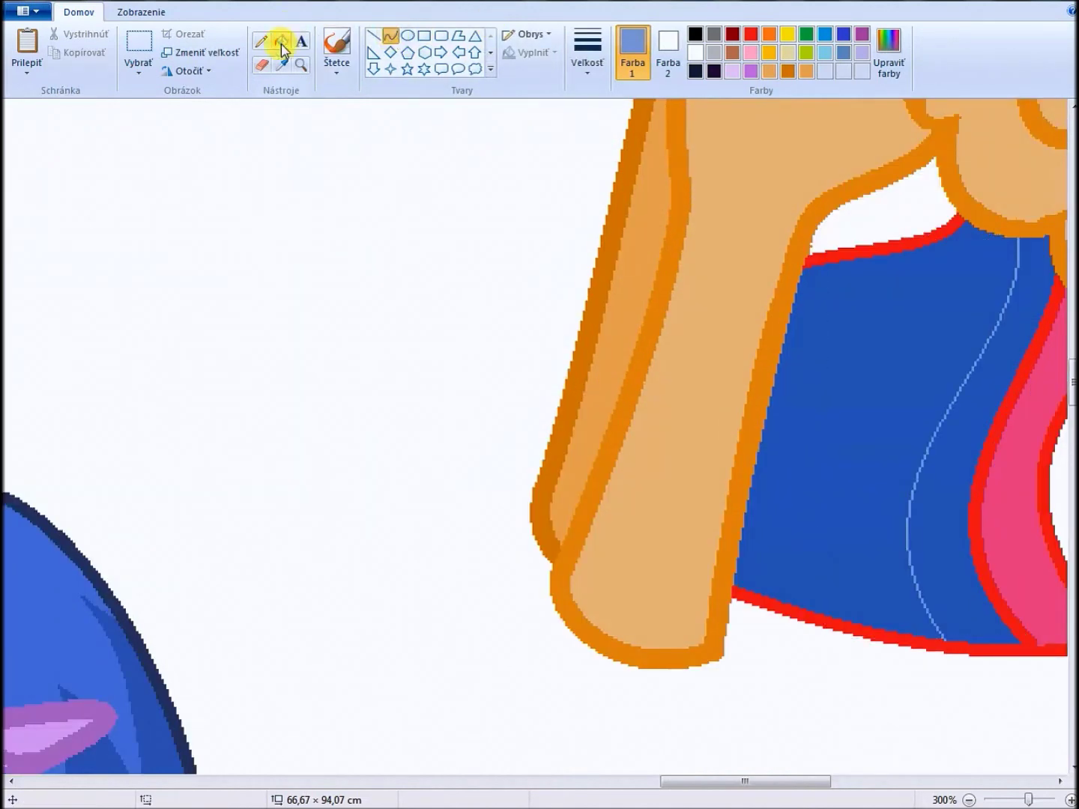
scroll(442, 272, up, 5)
scroll(839, 409, down, 5)
scroll(524, 299, up, 5)
click(281, 64)
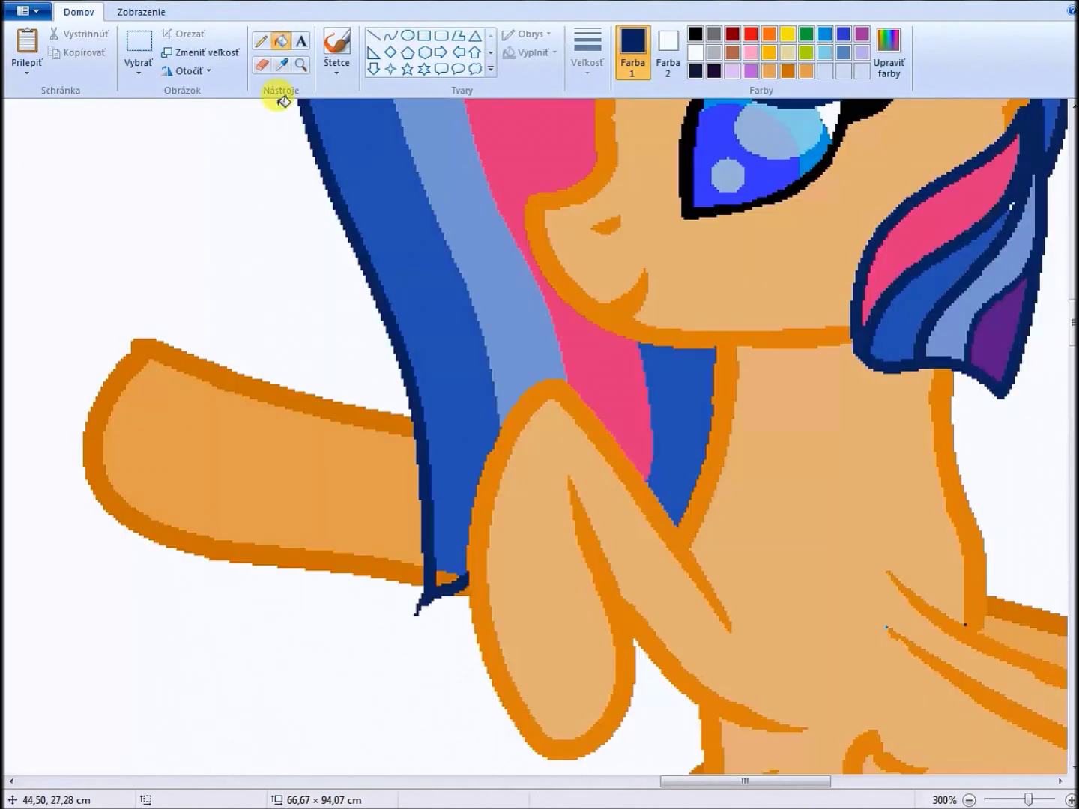
click(988, 326)
scroll(597, 203, down, 5)
click(390, 35)
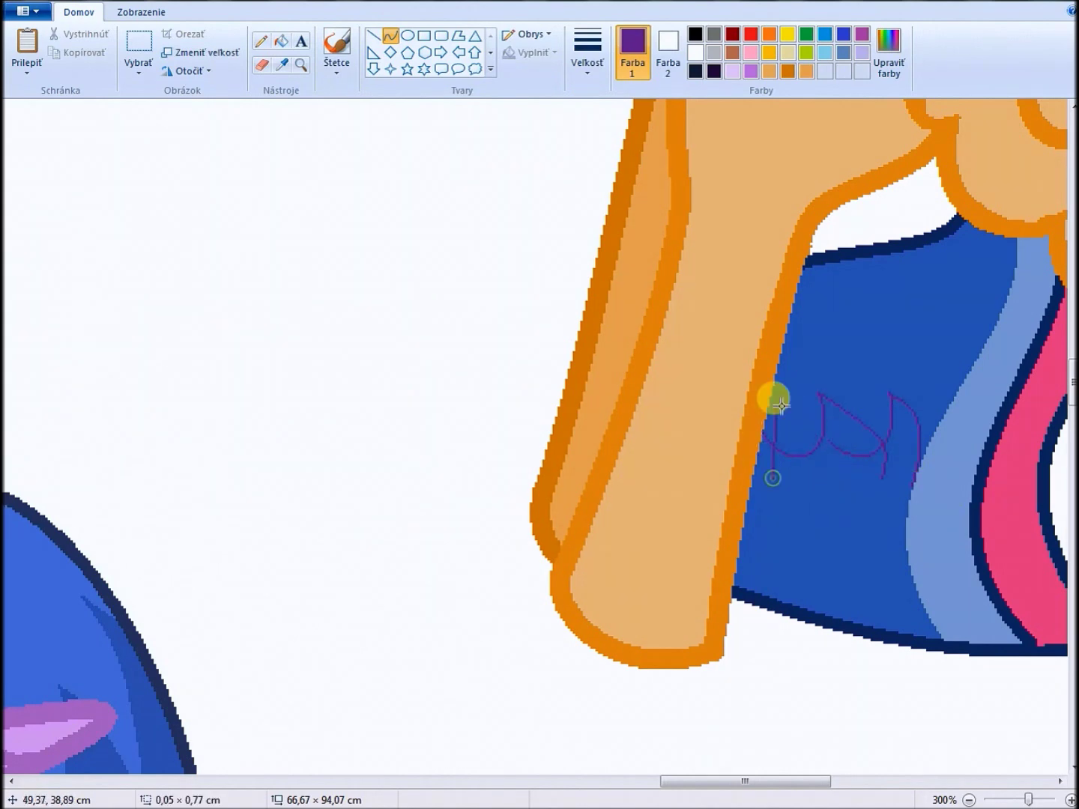
click(787, 424)
Draw a purple crescent along the mane edge and fill it and the neck section purple
click(300, 65)
scroll(385, 161, up, 5)
right_click(655, 397)
click(576, 473)
click(390, 36)
drag(410, 495, 405, 397)
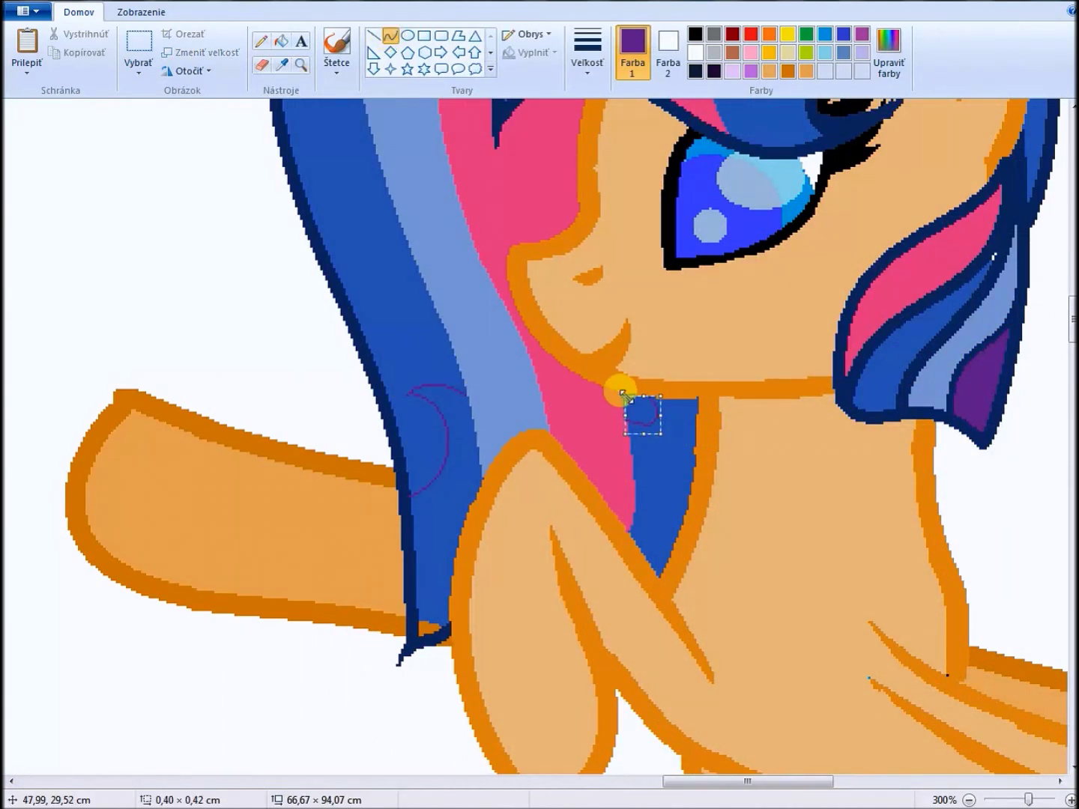
click(461, 463)
click(624, 476)
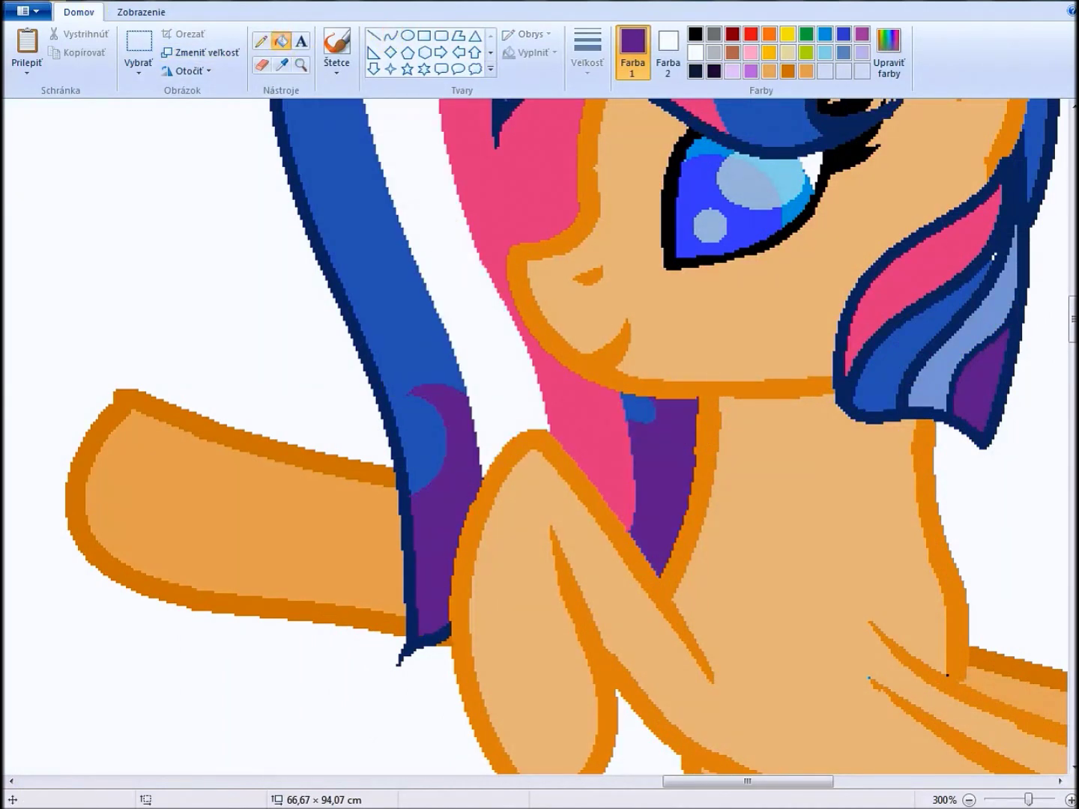
Draw a purple looping curl across the forelock above the eye
click(300, 65)
right_click(479, 140)
click(480, 140)
click(389, 35)
drag(415, 296, 406, 405)
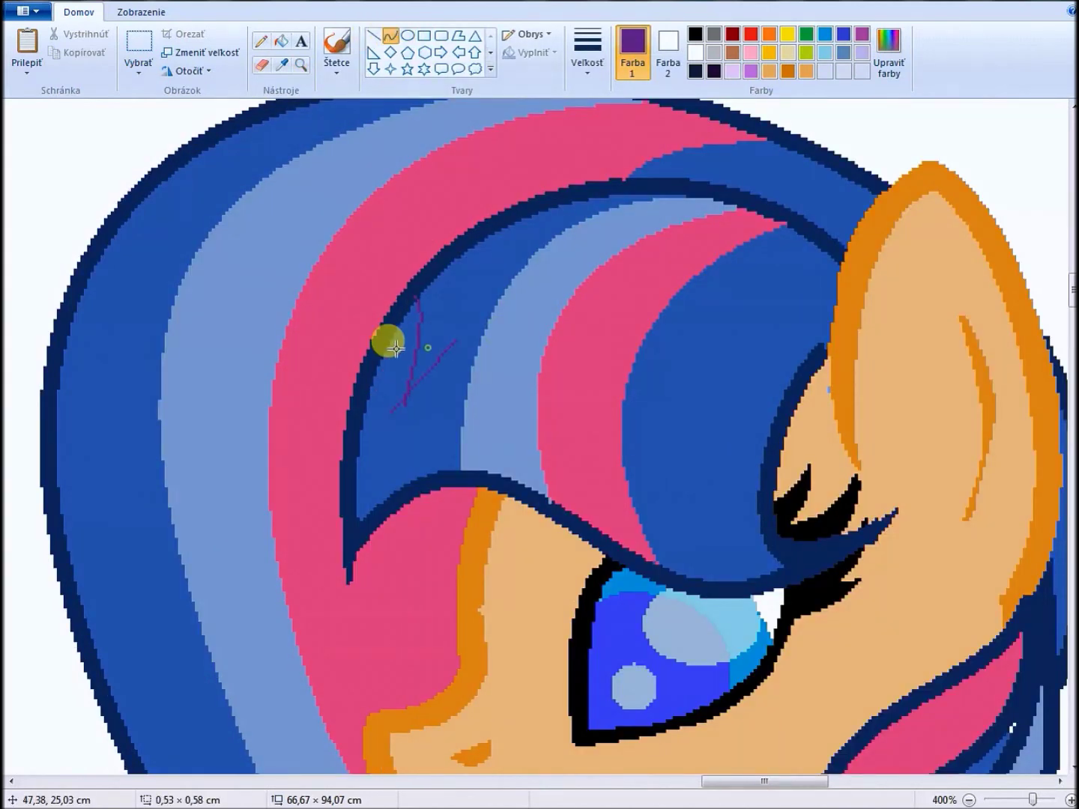
mouse_move(652, 382)
mouse_down()
mouse_move(753, 400)
mouse_move(763, 442)
mouse_up()
click(280, 41)
Fill two more mane sections purple and zoom out to the whole sheet
click(393, 401)
click(698, 470)
click(300, 65)
right_click(446, 308)
right_click(600, 262)
scroll(654, 249, up, 5)
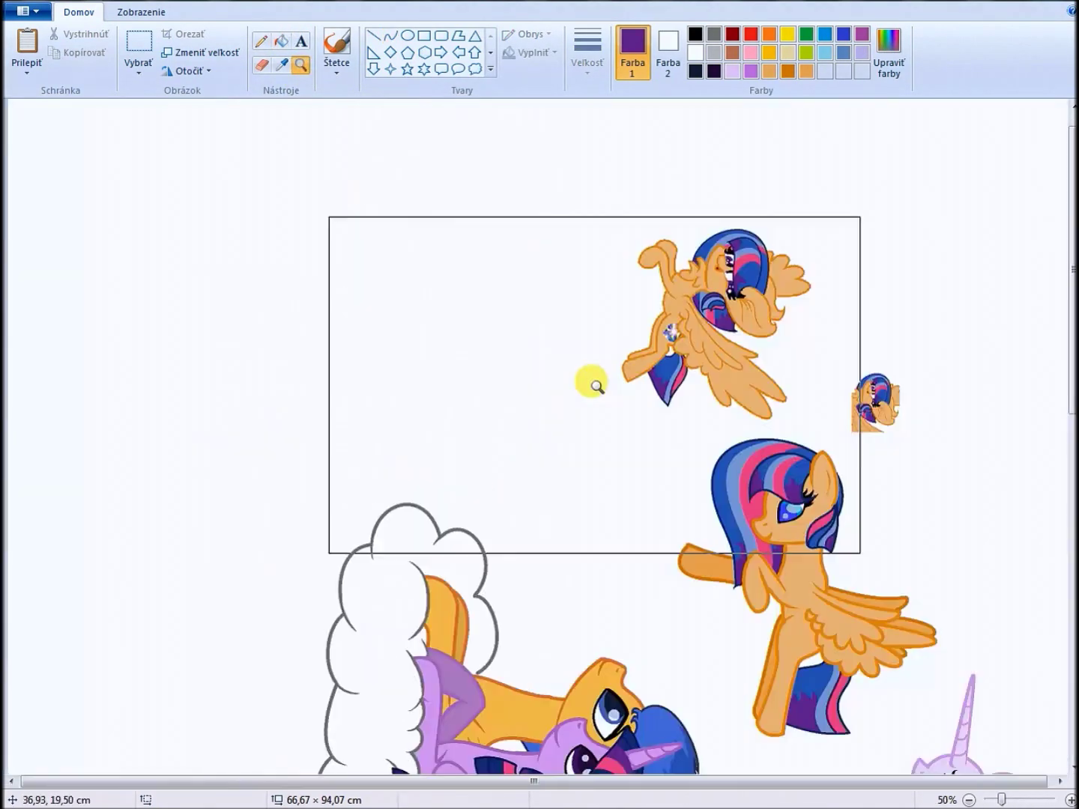
Rotate the picture 90° left and delete the tiny pony thumbnail
click(185, 71)
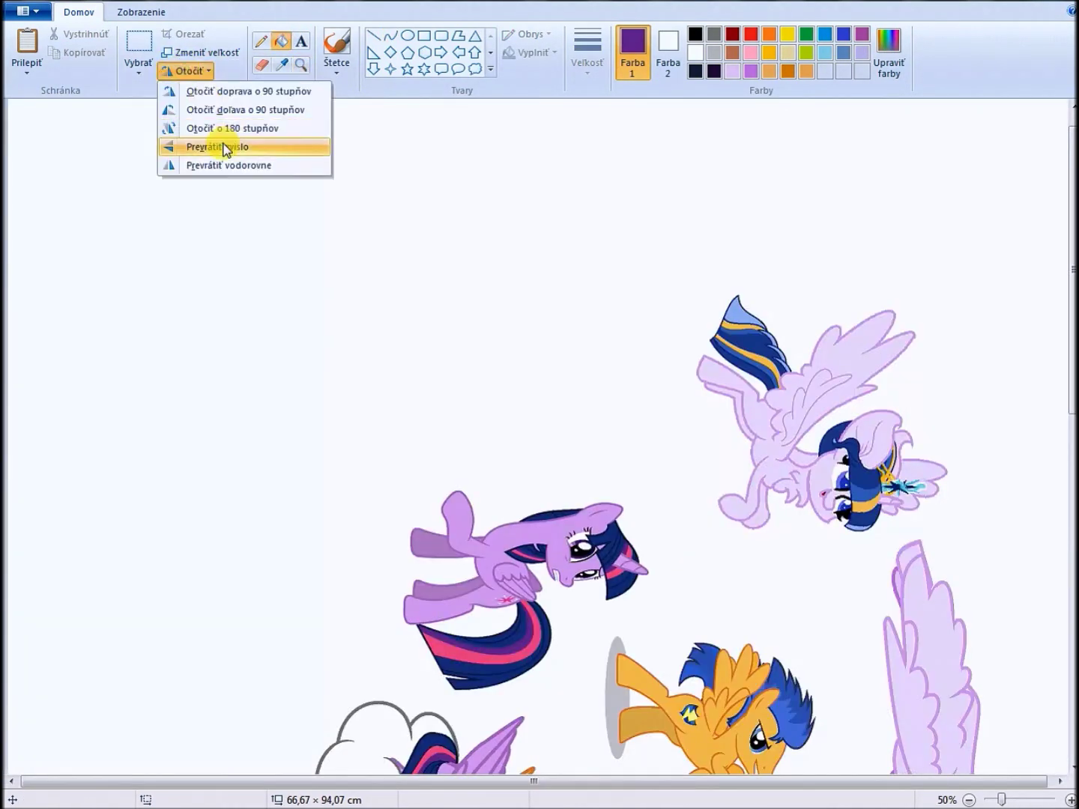
click(234, 110)
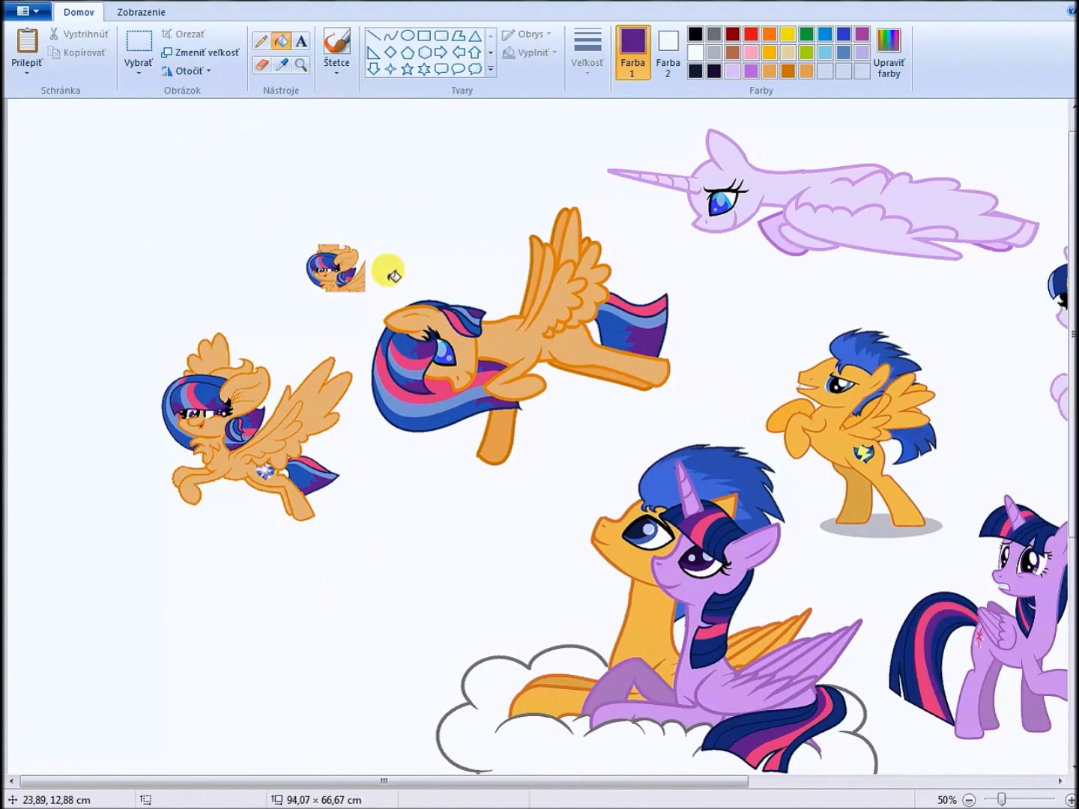
drag(528, 786, 698, 786)
click(137, 44)
drag(38, 212, 112, 299)
right_click(88, 267)
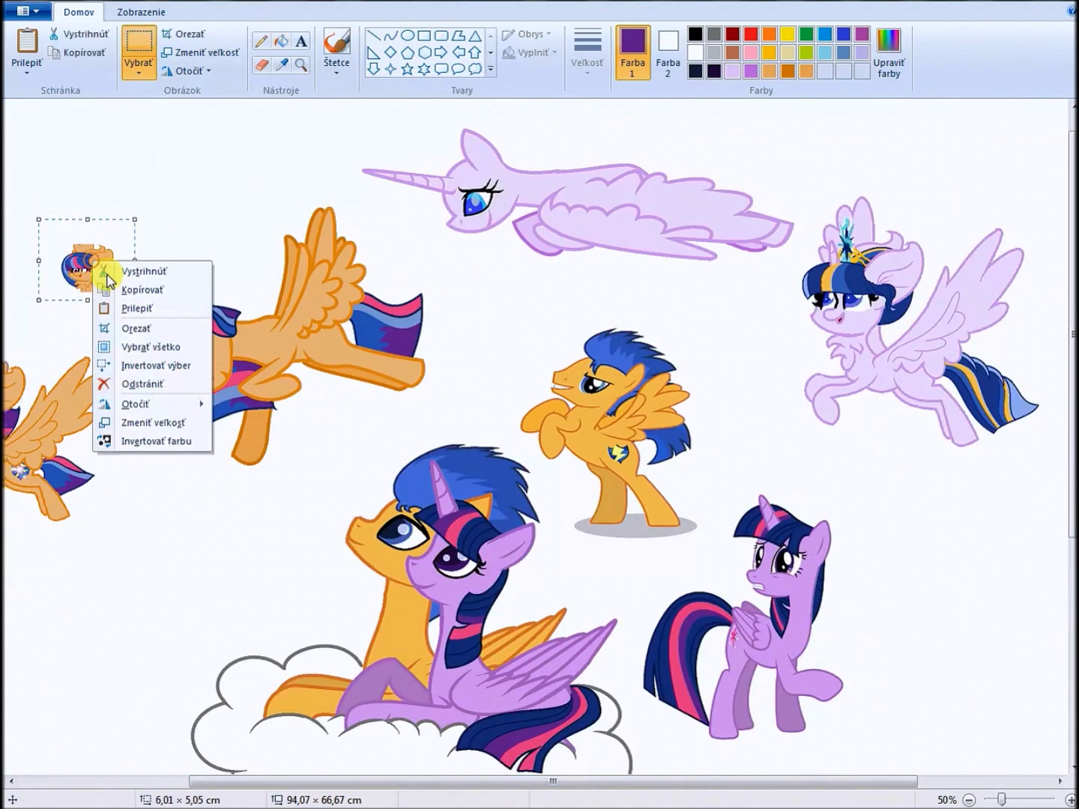
click(145, 268)
Draw a thicker red curve from the unicorn's ear across its horn, then cancel it
click(299, 65)
click(424, 188)
click(390, 36)
click(750, 34)
click(588, 53)
click(585, 196)
mouse_move(550, 285)
mouse_down()
mouse_move(356, 483)
mouse_move(314, 345)
mouse_up()
key(Escape)
Draw red curves around the horn, a hook and curl by the eye, and an arc above it
mouse_move(550, 295)
mouse_down()
mouse_move(414, 550)
mouse_move(250, 421)
mouse_up()
click(428, 557)
drag(438, 577, 596, 421)
mouse_move(422, 489)
mouse_down()
mouse_move(570, 393)
mouse_move(618, 431)
mouse_move(731, 428)
mouse_up()
drag(705, 433, 710, 459)
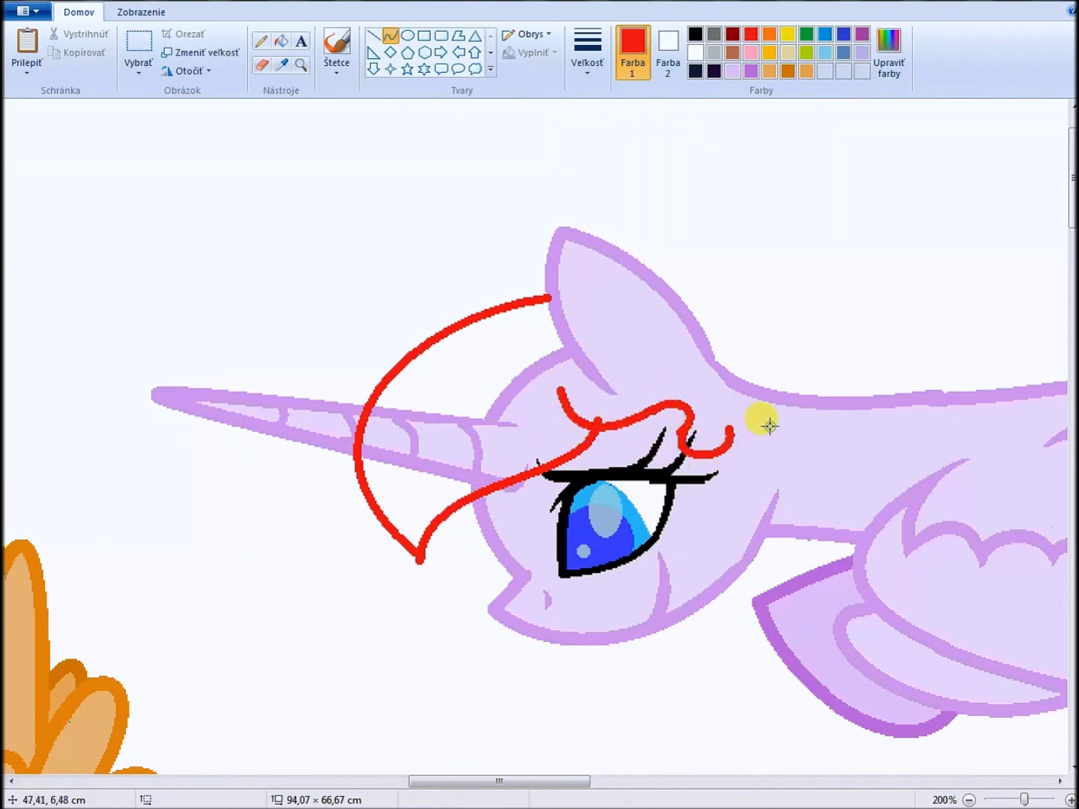
drag(712, 404, 583, 380)
drag(706, 301, 616, 342)
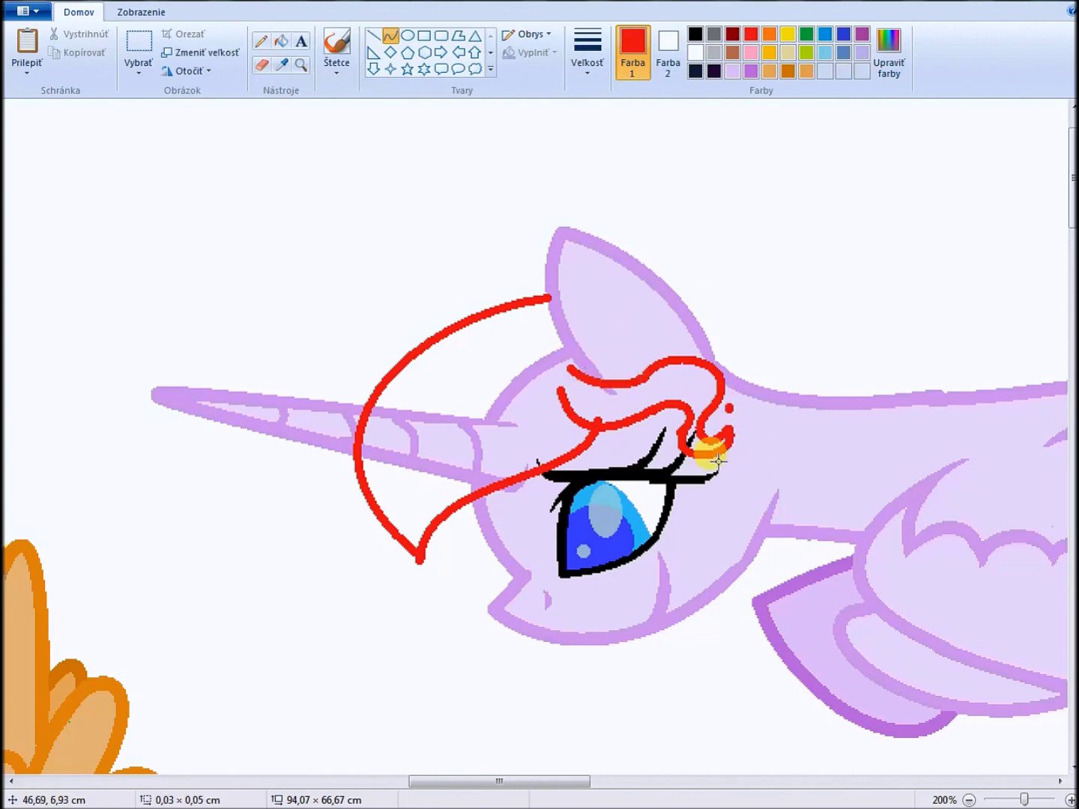
Reshape the red curve near the ear and draw a long S-shaped red mane edge
scroll(598, 431, up, 3)
drag(448, 416, 778, 480)
drag(607, 442, 578, 101)
mouse_move(913, 391)
mouse_down()
mouse_move(786, 439)
mouse_move(934, 414)
mouse_up()
click(597, 781)
mouse_move(99, 461)
mouse_down()
mouse_move(1001, 495)
mouse_move(382, 407)
mouse_up()
drag(384, 407, 717, 599)
scroll(718, 598, down, 1)
scroll(527, 162, down, 2)
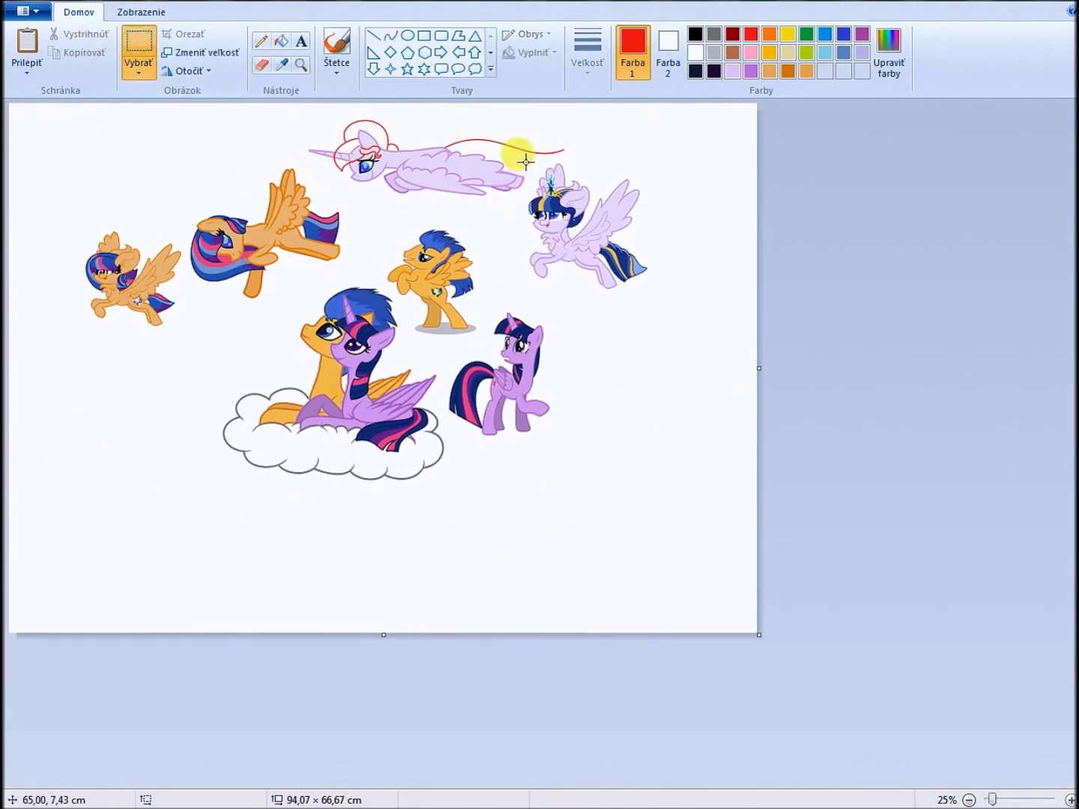
click(391, 35)
scroll(245, 149, up, 2)
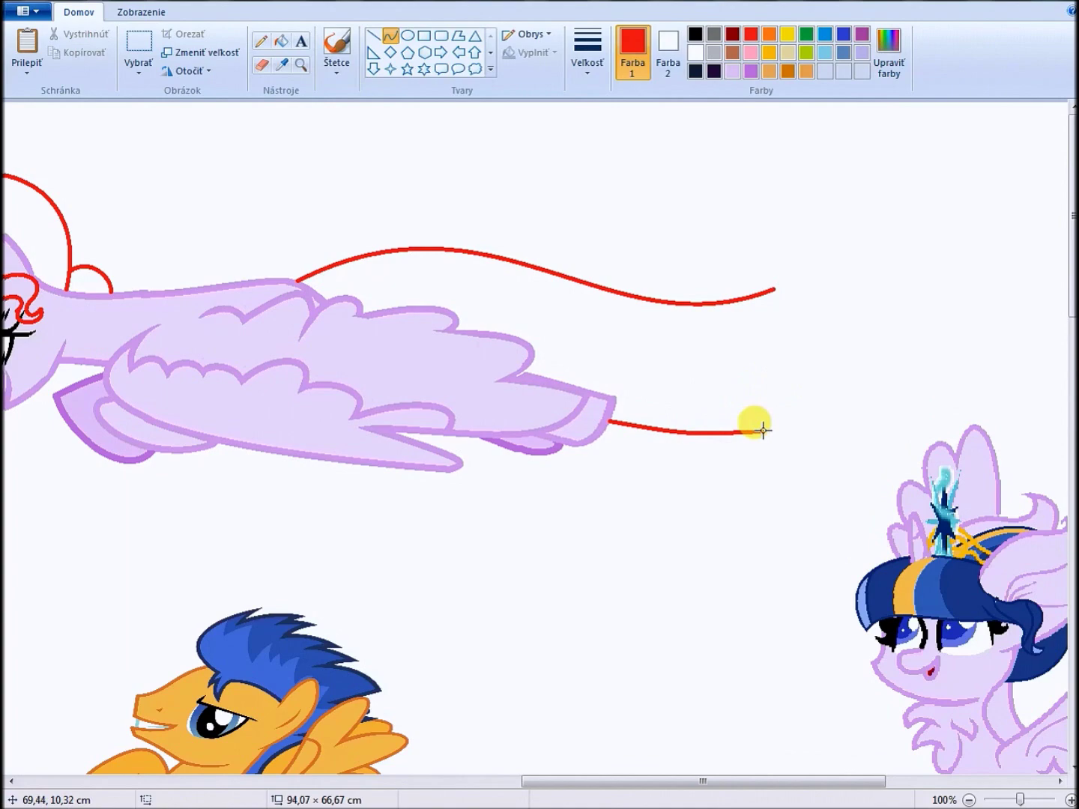
Draw a wavy red line out from the wing tip, then undo it
drag(749, 374, 677, 387)
drag(779, 322, 922, 324)
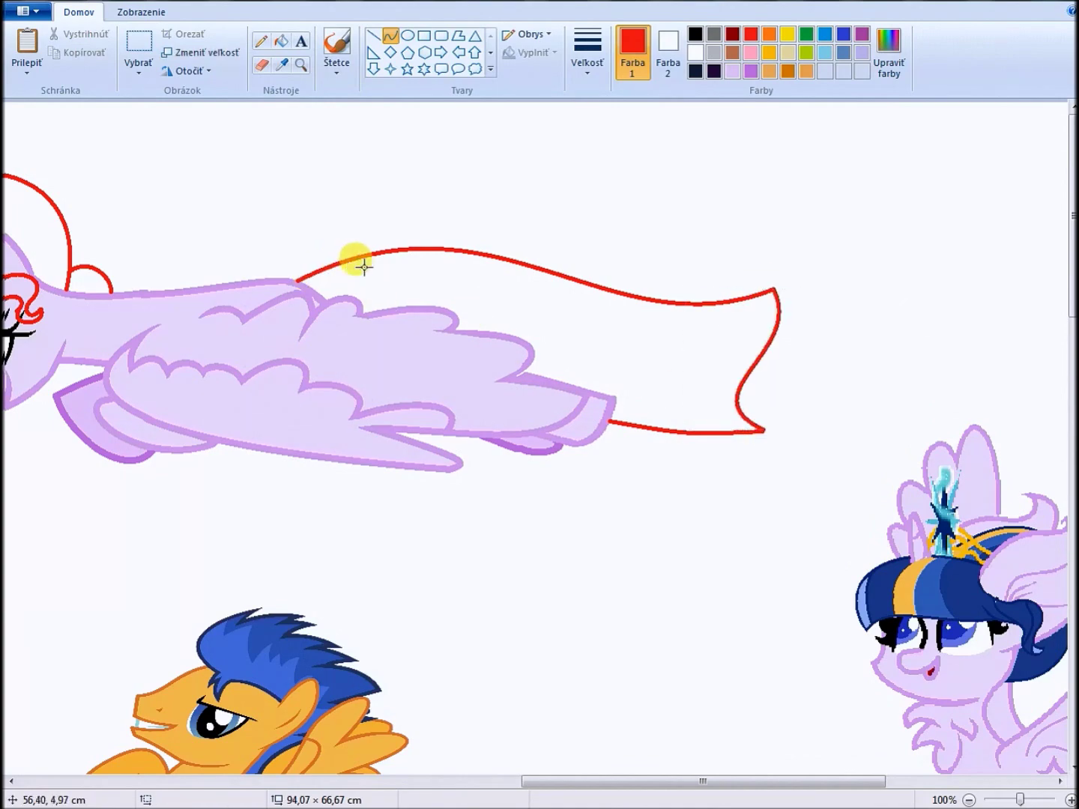
drag(703, 781, 857, 783)
key(ctrl+z)
key(ctrl+z)
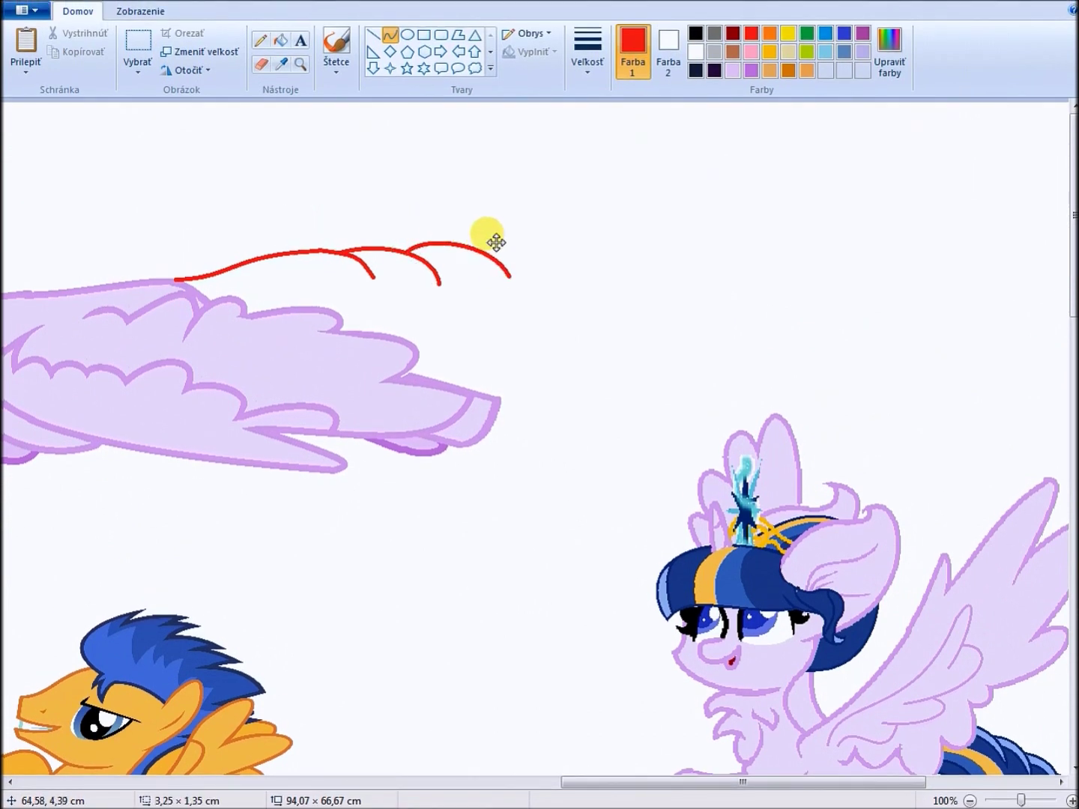
Outline the tail with a scalloped red top edge and a curved bottom edge
drag(523, 252, 516, 226)
drag(584, 255, 591, 287)
drag(596, 418, 592, 417)
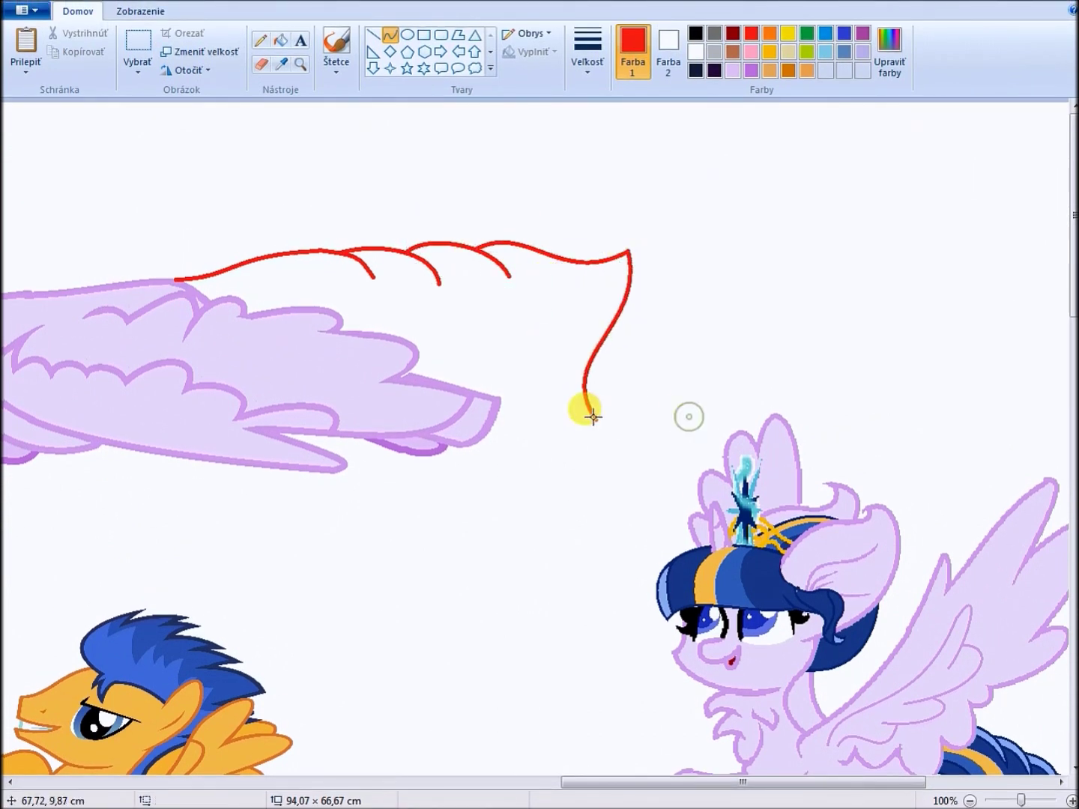
mouse_move(369, 276)
mouse_down()
mouse_move(419, 251)
mouse_move(404, 255)
mouse_up()
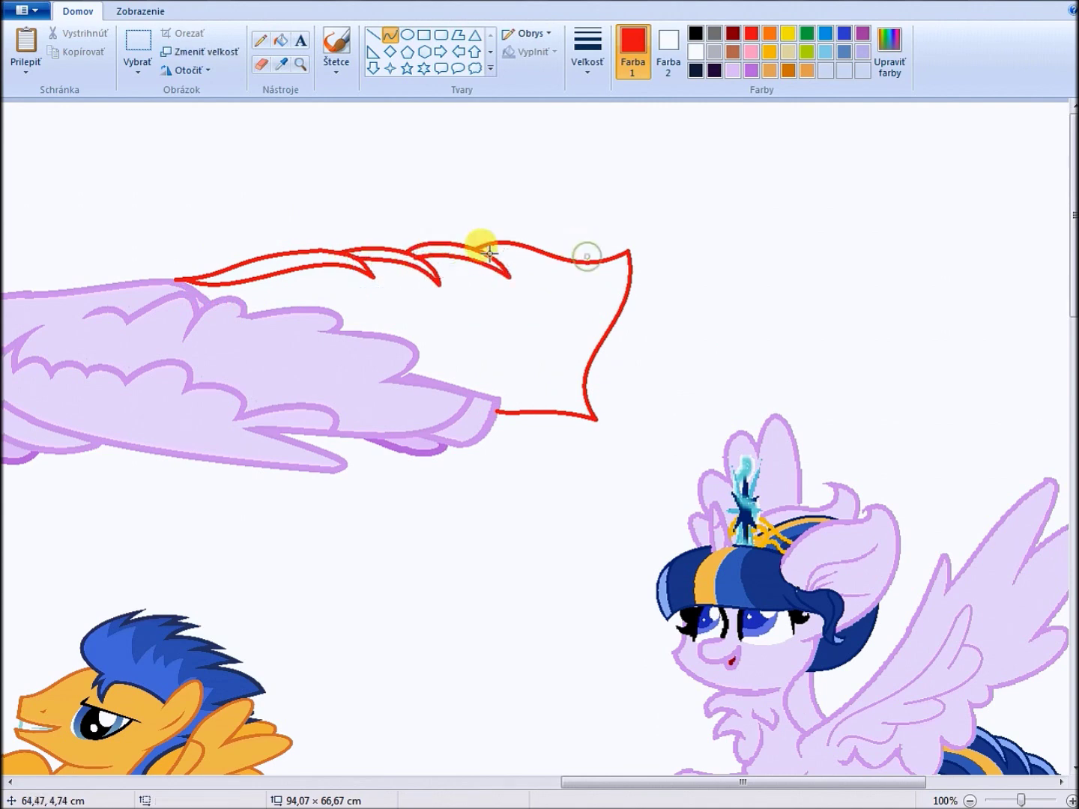
scroll(546, 277, down, 3)
scroll(662, 332, up, 3)
drag(590, 393, 585, 376)
Zoom in on the wing tip and touch up the red tail tip with the Pencil
key(ctrl+Page_Up)
key(ctrl+Page_Up)
click(281, 63)
click(385, 383)
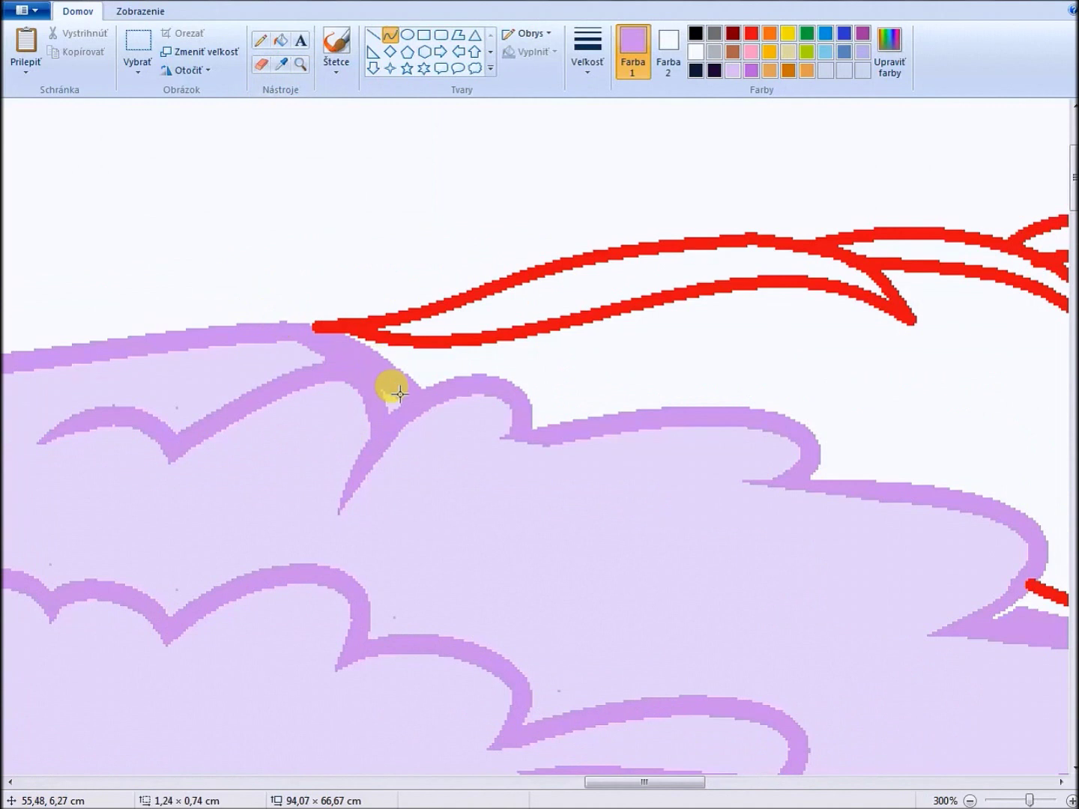
scroll(546, 480, right, 5)
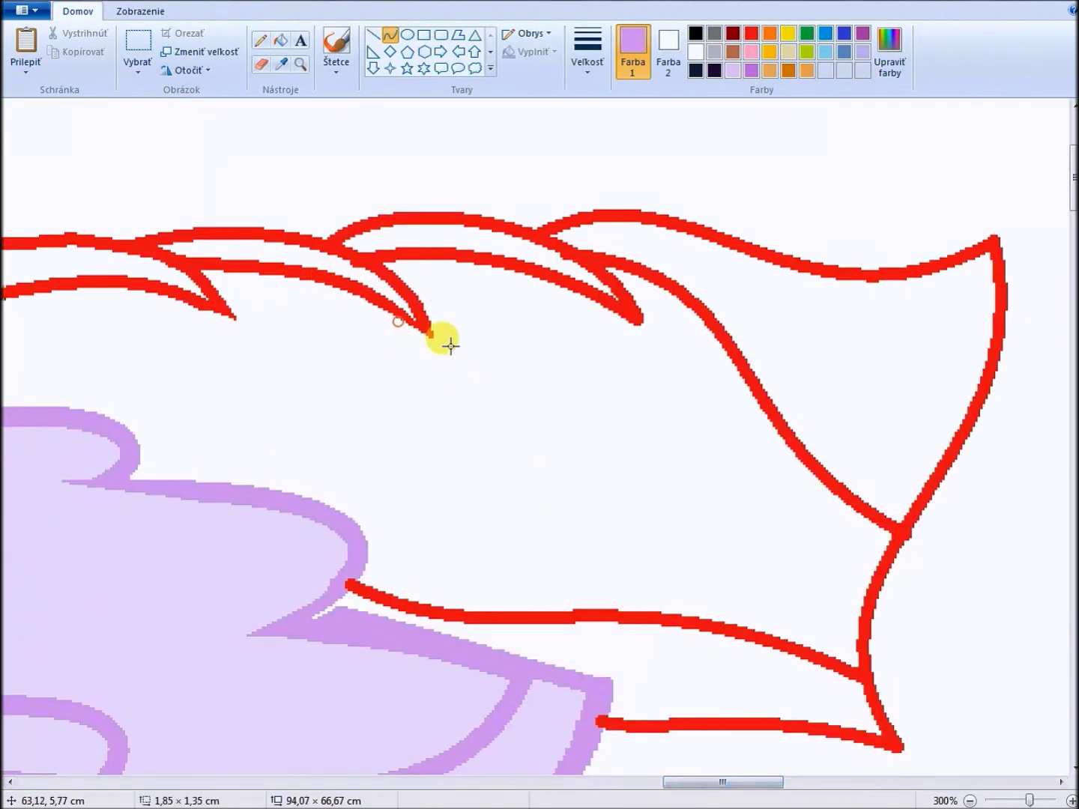
click(261, 40)
click(282, 64)
click(192, 244)
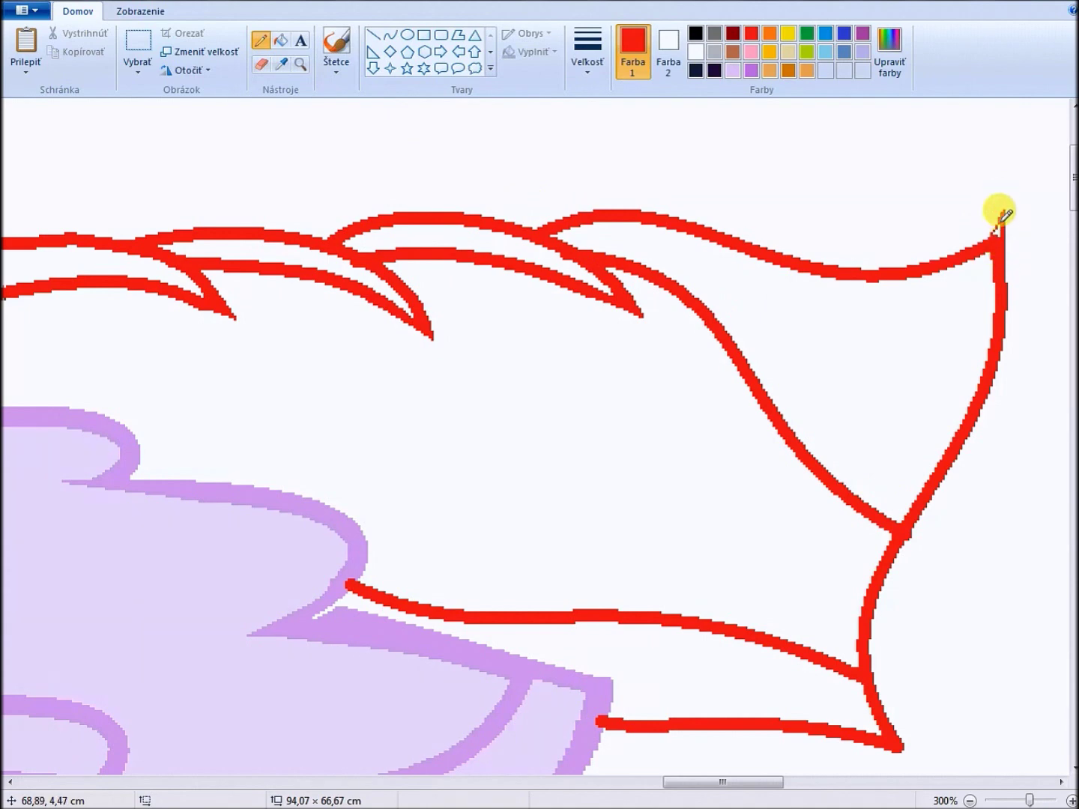
scroll(899, 487, down, 3)
scroll(911, 335, down, 2)
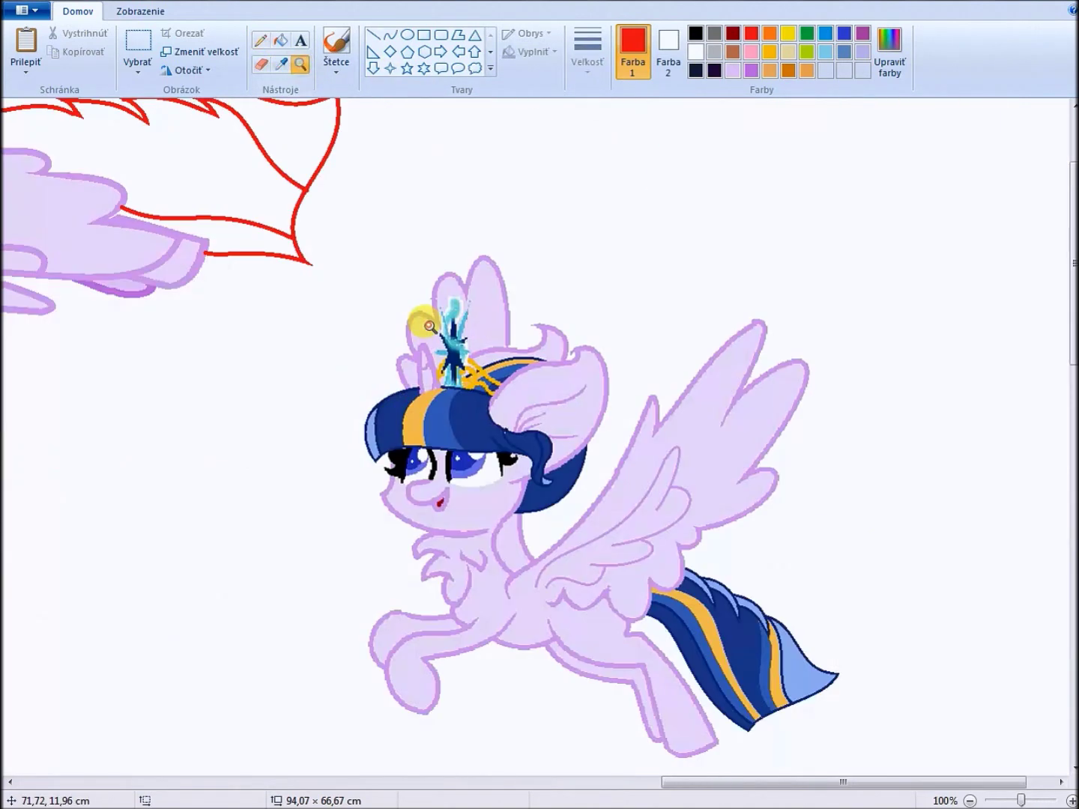
Draw a curved white highlight line under the lilac pony's mane lock
scroll(525, 345, up, 1)
scroll(343, 338, up, 2)
click(390, 35)
click(282, 64)
click(343, 340)
click(300, 64)
scroll(505, 266, down, 3)
click(506, 265)
click(389, 36)
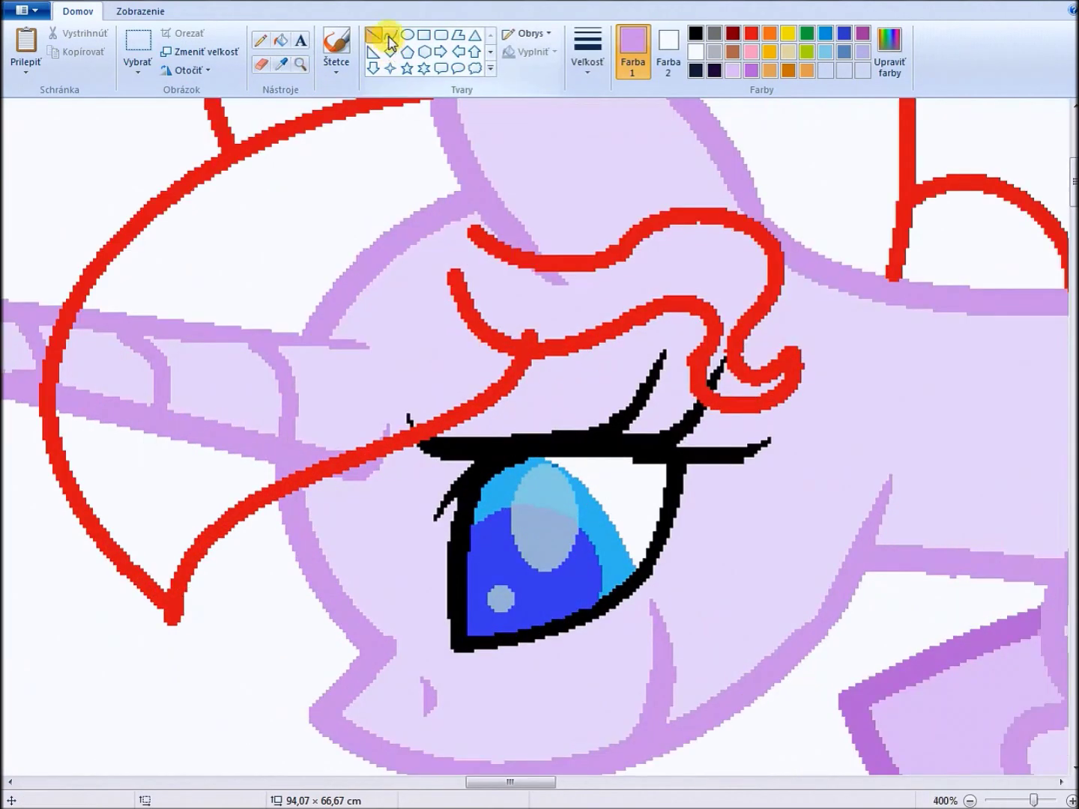
drag(446, 240, 576, 333)
drag(458, 345, 460, 242)
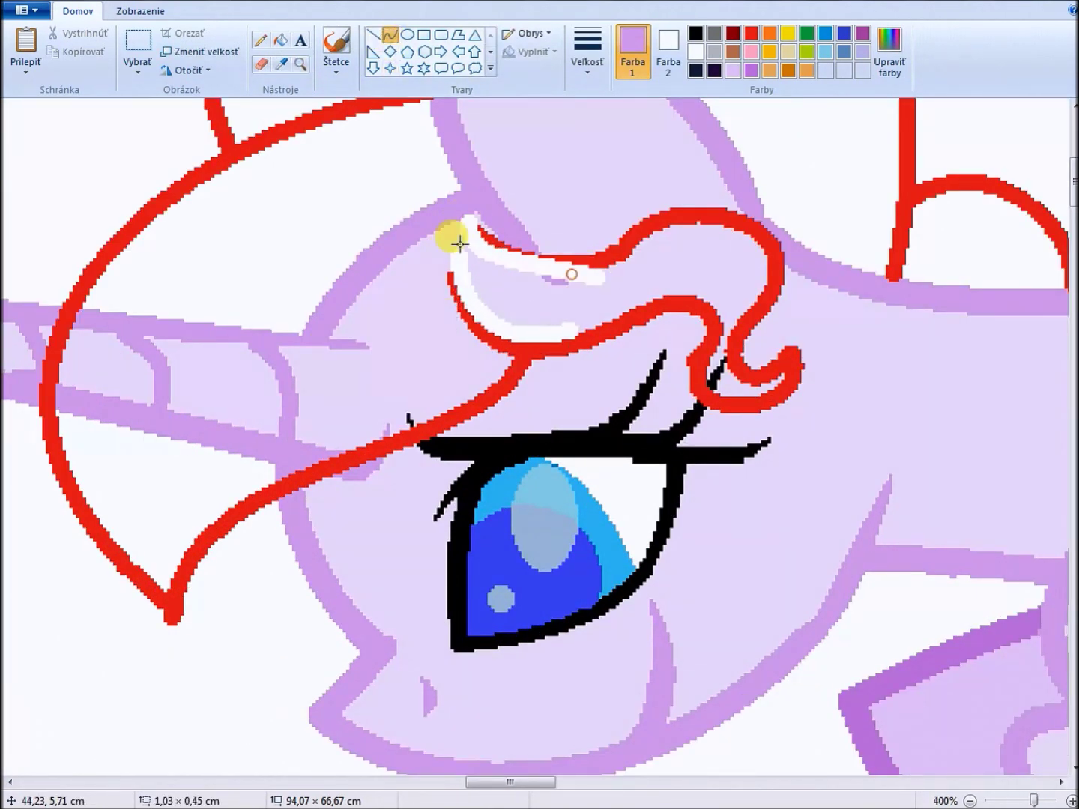
Draw a white curve across the ear outline and fill the area around it near-white
click(789, 342)
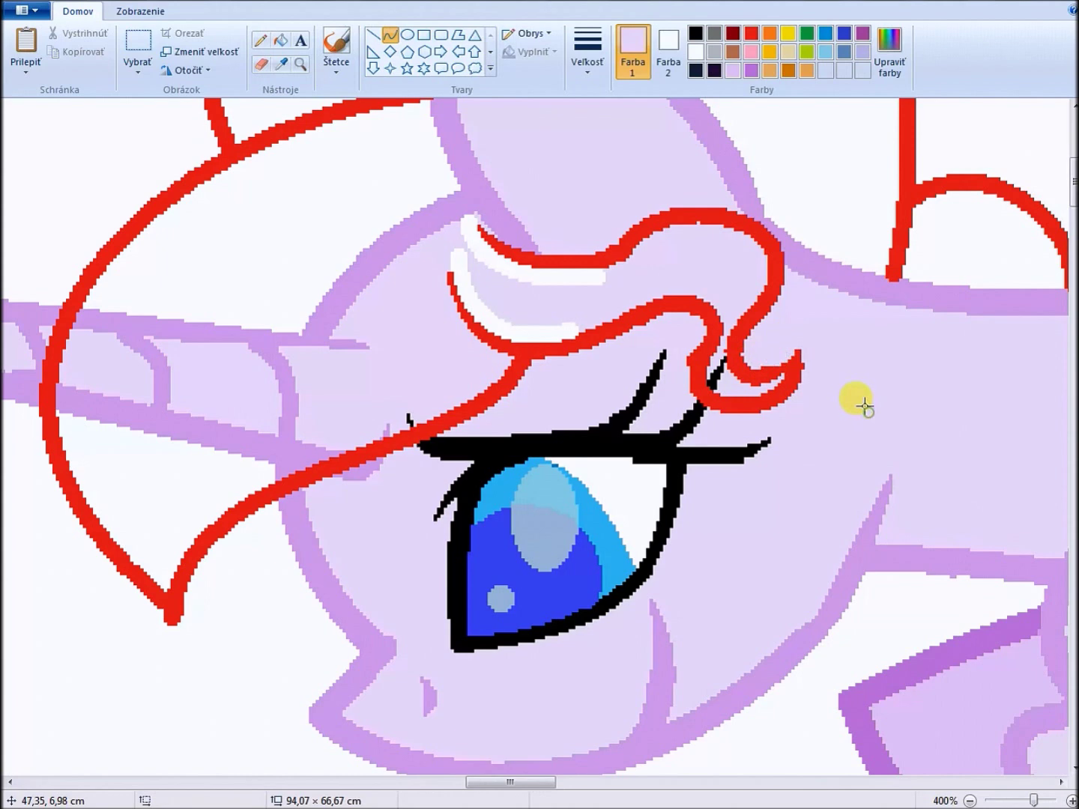
scroll(373, 307, up, 3)
click(281, 63)
click(413, 454)
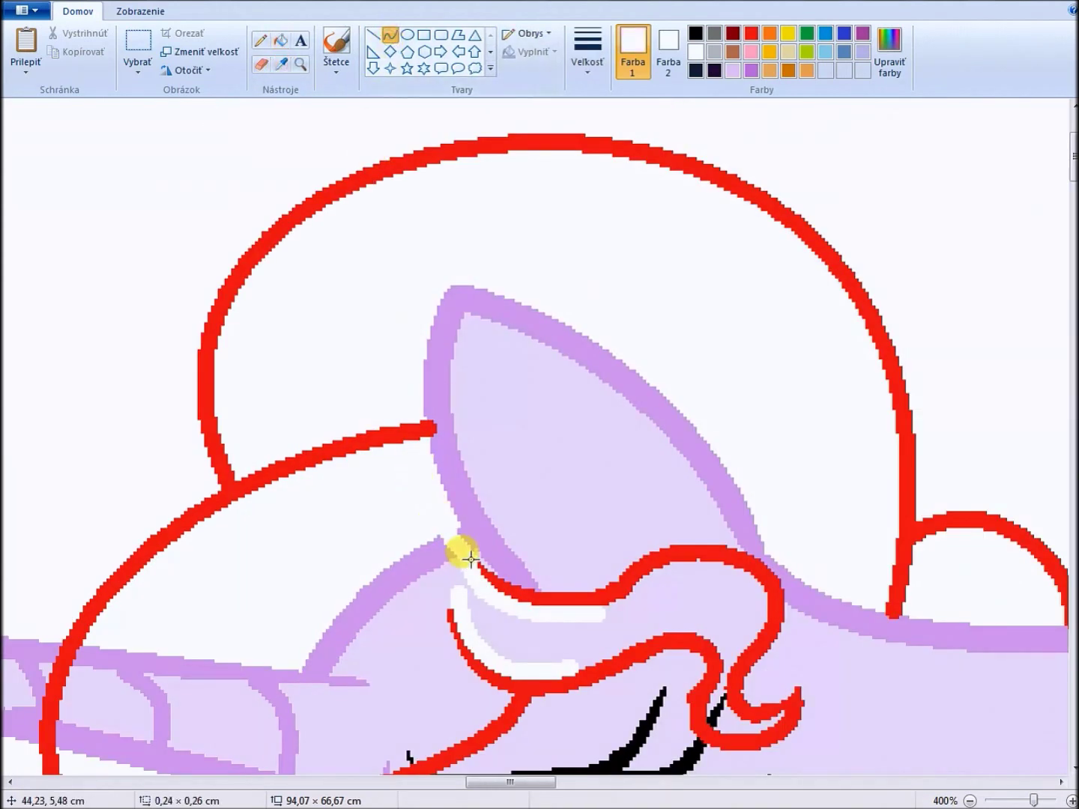
click(280, 64)
click(428, 376)
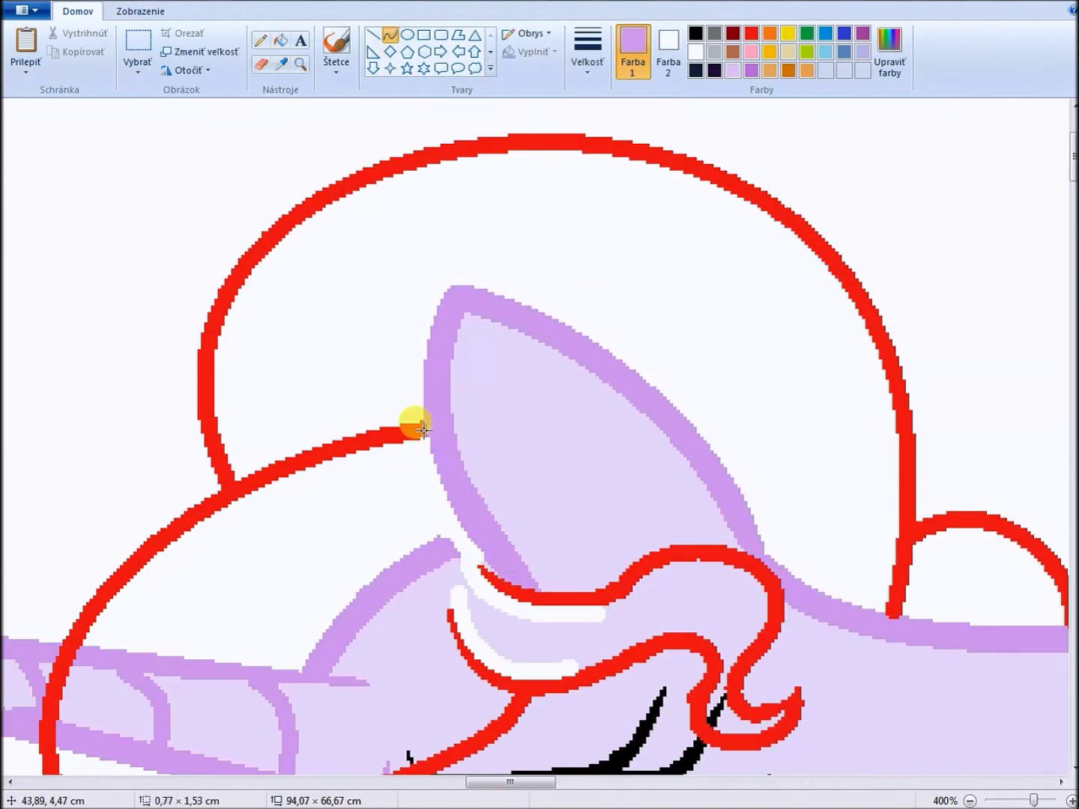
click(280, 40)
scroll(391, 409, down, 2)
click(390, 34)
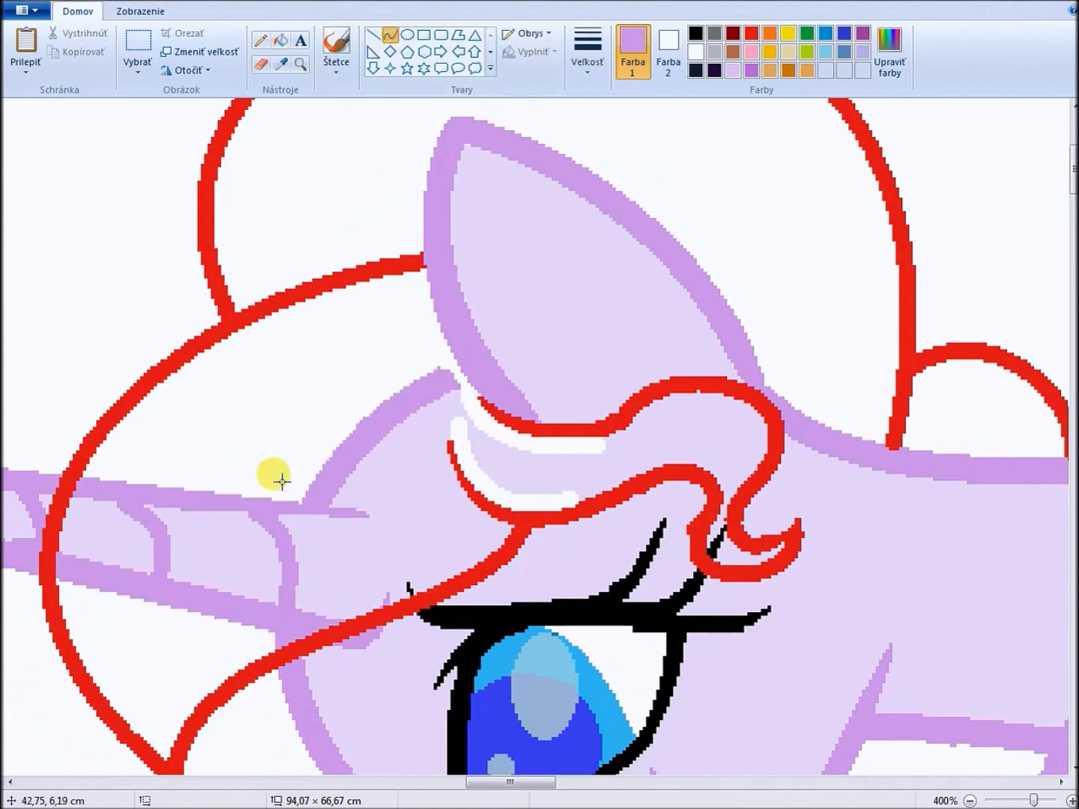
drag(300, 495, 253, 629)
drag(322, 570, 379, 611)
right_click(361, 436)
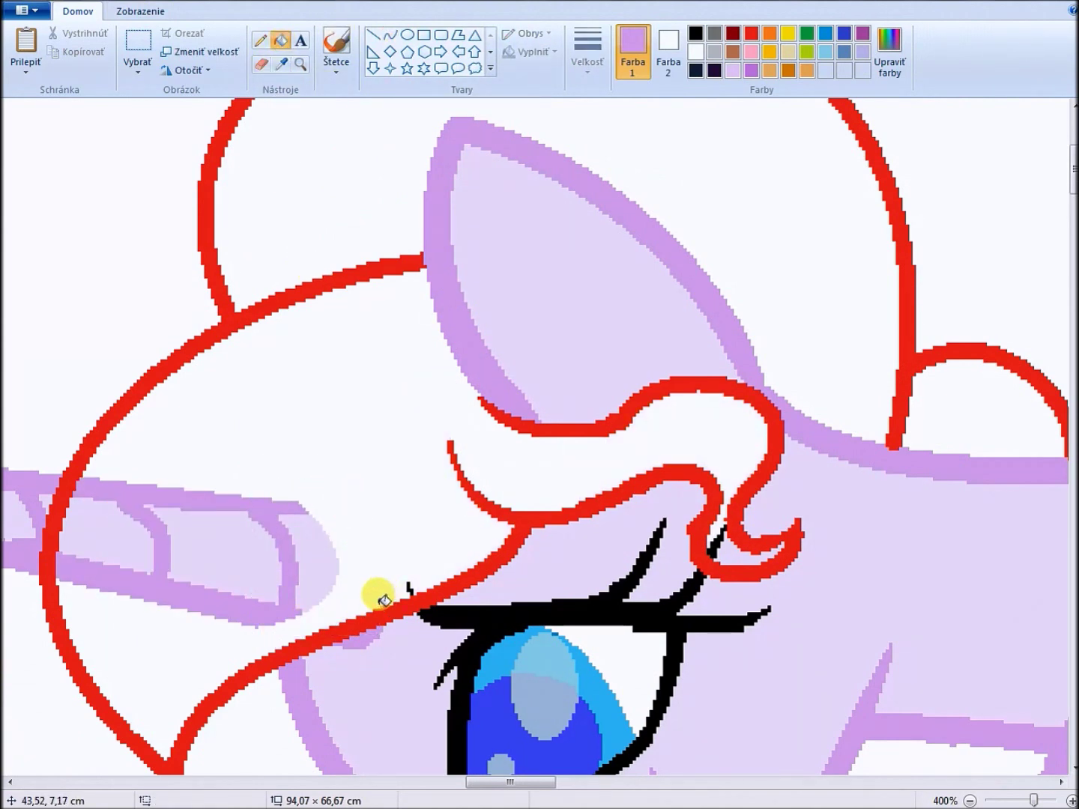
Draw two red strand lines inside the forelock
scroll(669, 611, up, 2)
click(390, 34)
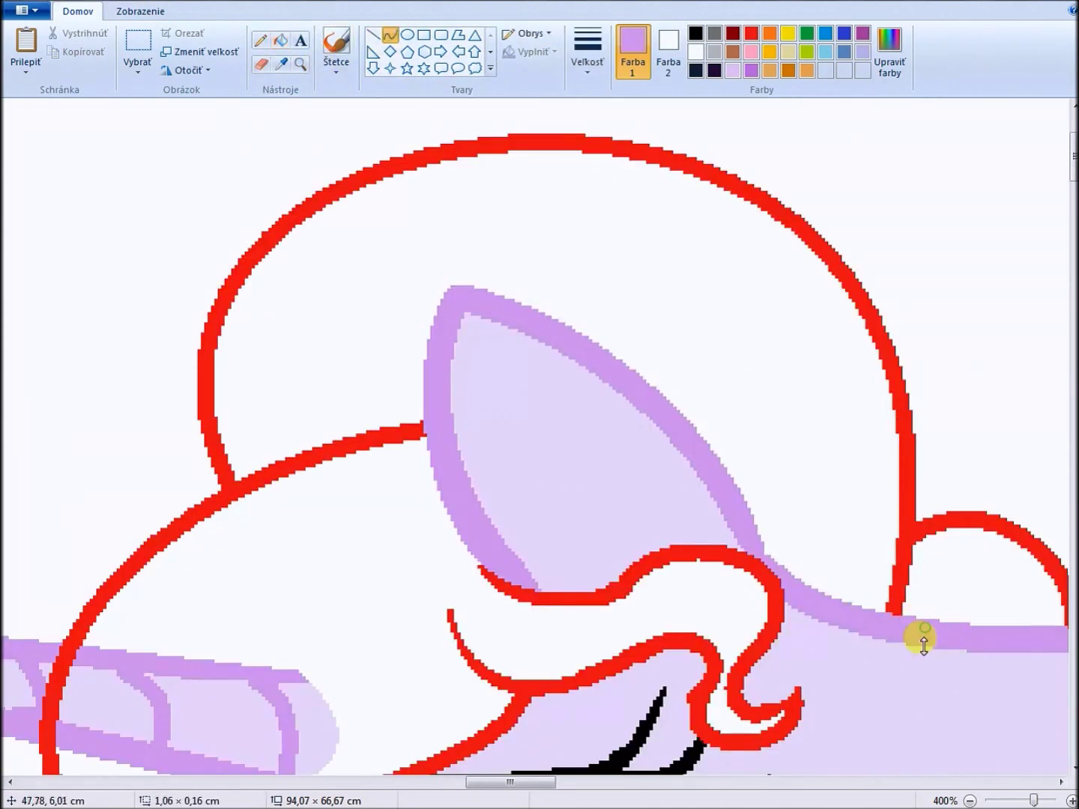
drag(560, 786, 597, 786)
key(ctrl+Page_Down)
key(ctrl+Page_Down)
key(ctrl+Page_Down)
key(ctrl+Page_Up)
key(ctrl+Page_Up)
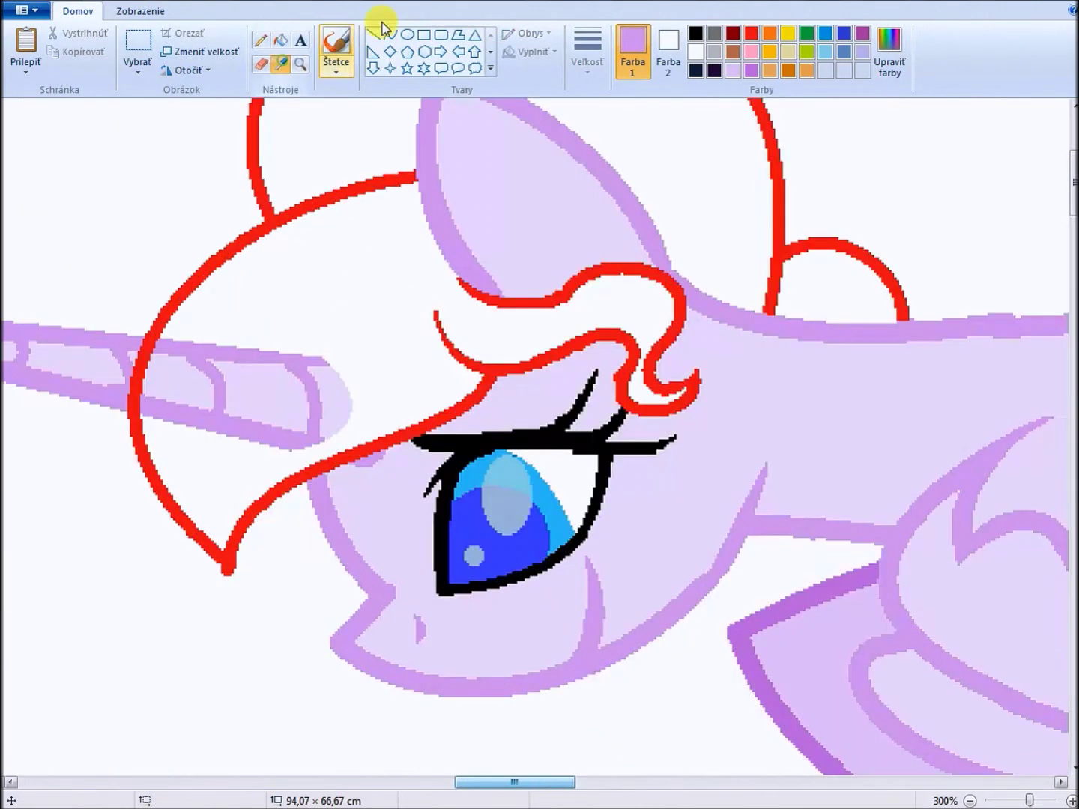
click(752, 32)
drag(416, 176, 449, 408)
mouse_move(419, 301)
mouse_down()
mouse_move(308, 216)
mouse_move(321, 424)
mouse_move(446, 339)
mouse_move(613, 271)
mouse_up()
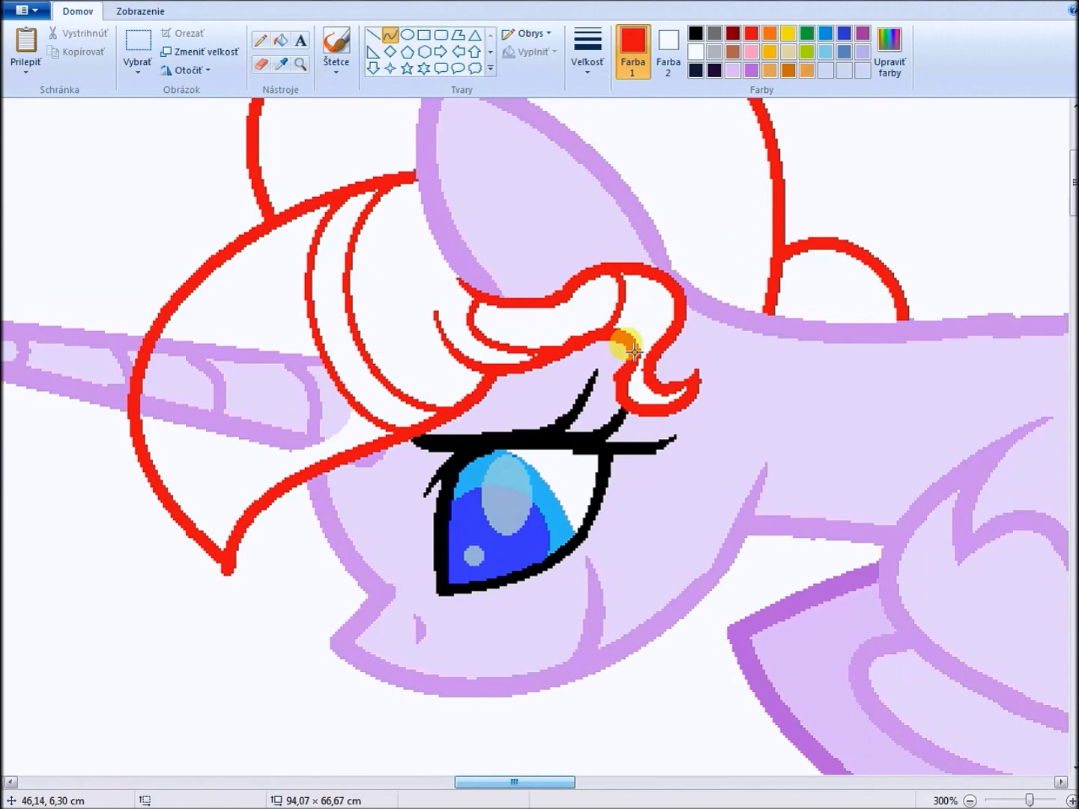
mouse_move(184, 268)
mouse_down()
mouse_move(157, 453)
mouse_move(232, 572)
mouse_up()
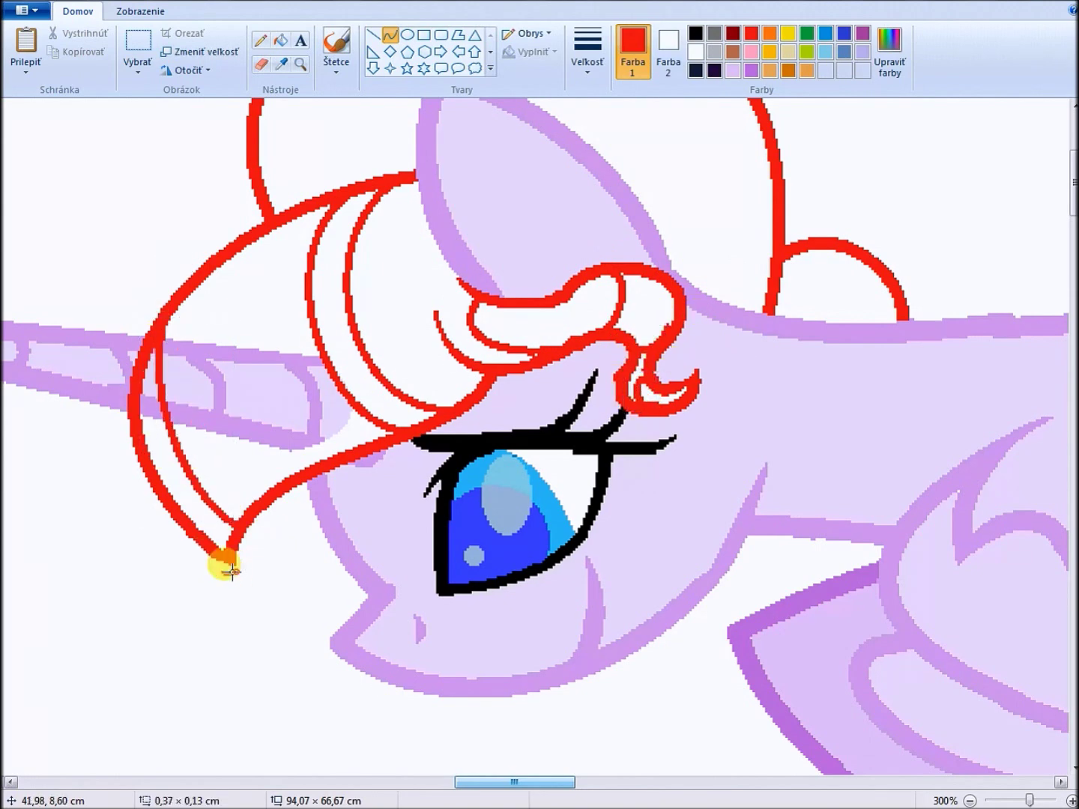
Paint over the red line crossing the horn in the horn's lavender
click(300, 64)
click(233, 385)
click(329, 273)
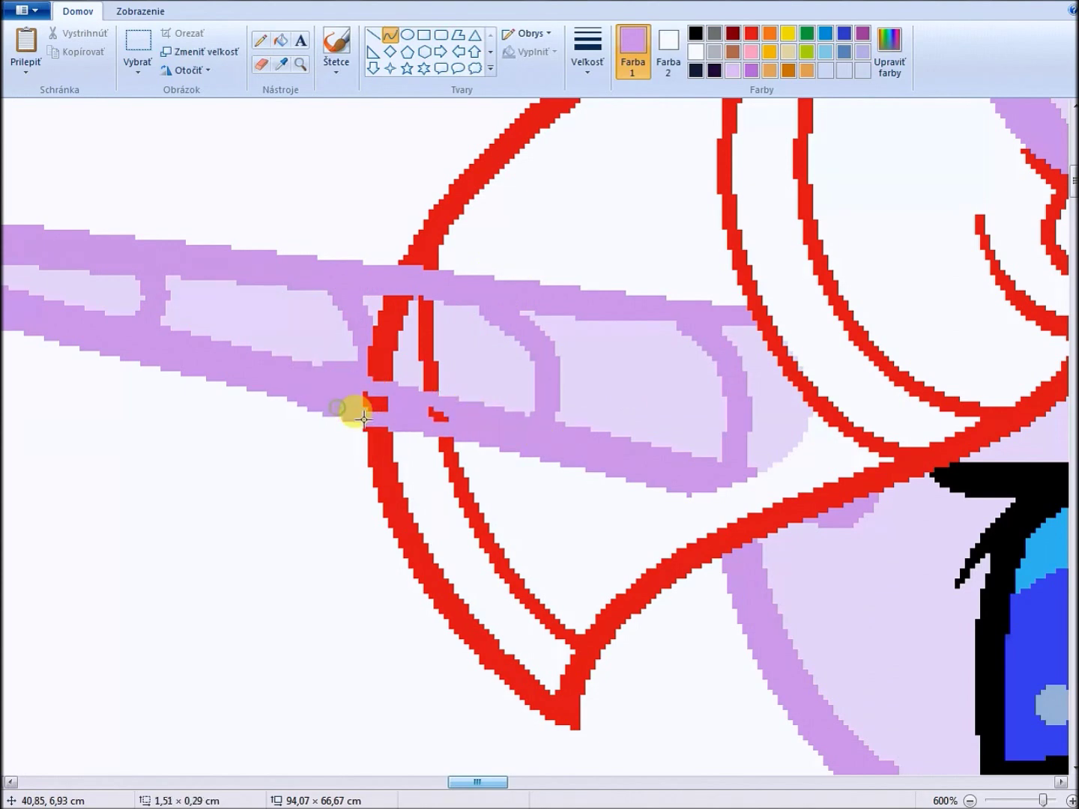
drag(373, 307, 428, 375)
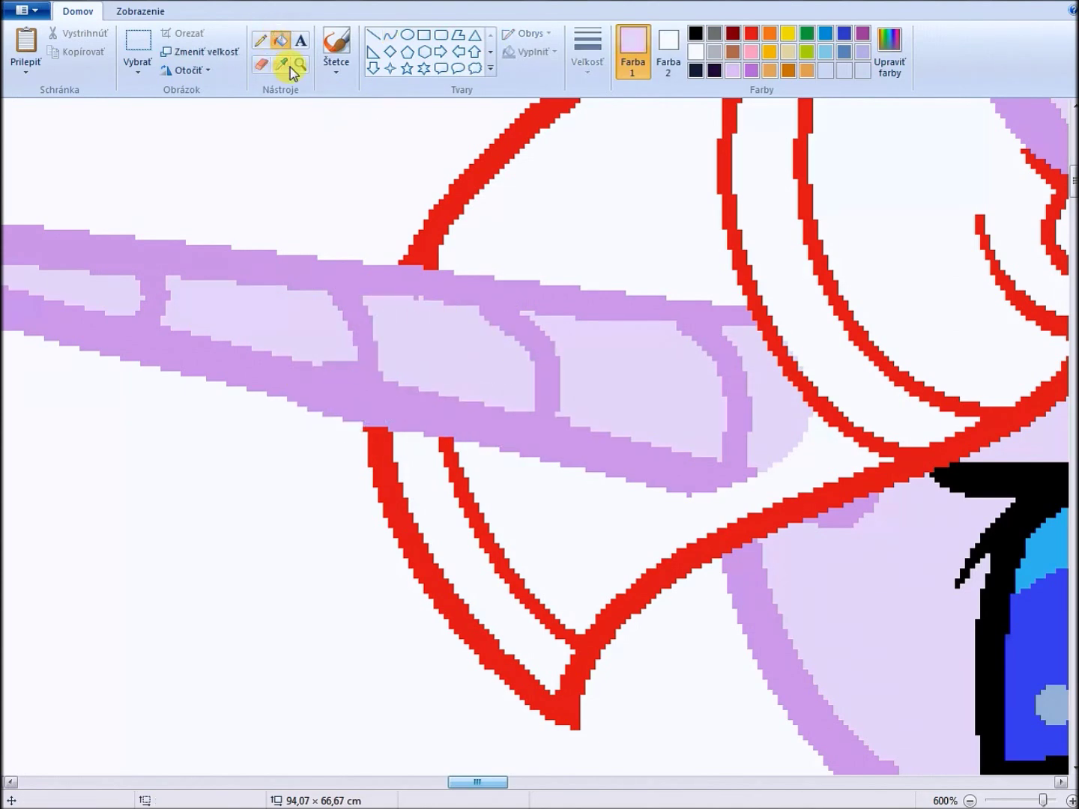
Draw two curved orange stripe edges down through the forelock
click(300, 64)
right_click(361, 132)
click(356, 272)
click(770, 33)
click(389, 35)
drag(307, 260, 372, 554)
drag(330, 420, 270, 375)
mouse_move(388, 196)
mouse_down()
mouse_move(498, 493)
mouse_move(433, 469)
mouse_up()
click(433, 468)
Fill the forelock's outer band, white strip and lavender patch orange, and the next band yellow
click(280, 39)
click(377, 337)
click(379, 511)
click(457, 412)
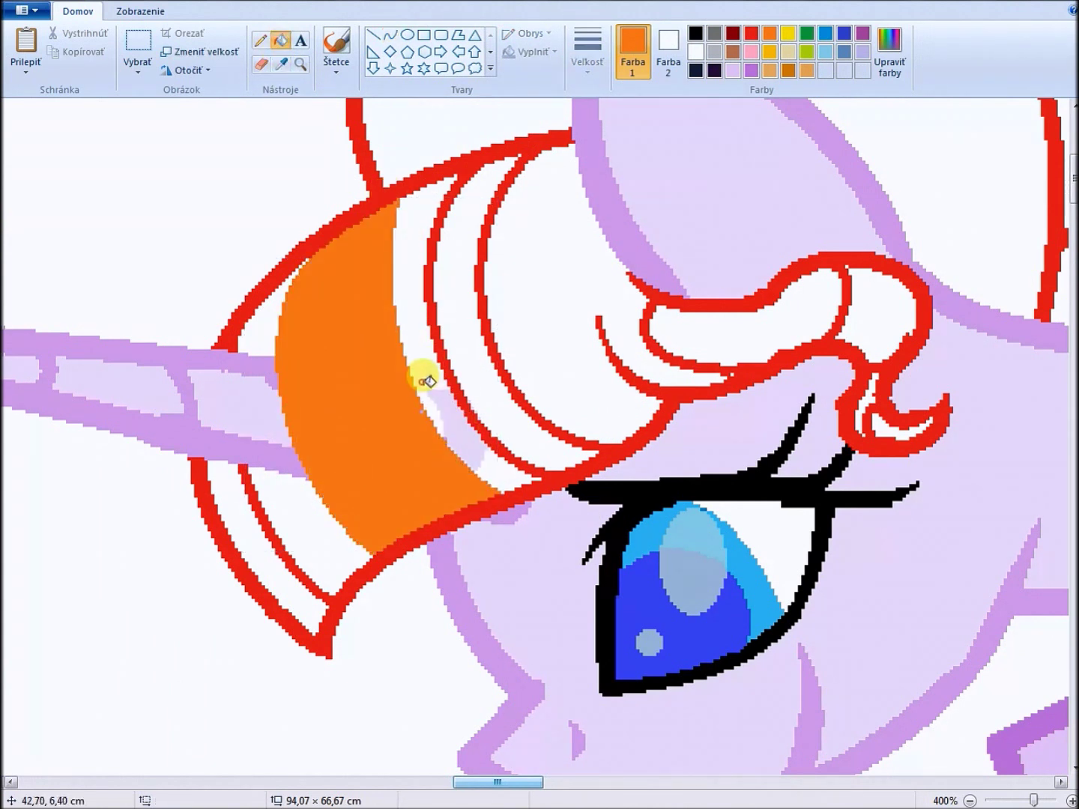
click(787, 33)
click(389, 35)
mouse_move(357, 212)
mouse_down()
mouse_move(414, 510)
mouse_move(326, 439)
mouse_up()
click(281, 40)
click(420, 421)
Draw orange curves inside the mane outline and fill the mane's outer band orange
click(389, 35)
click(770, 33)
drag(447, 489, 443, 254)
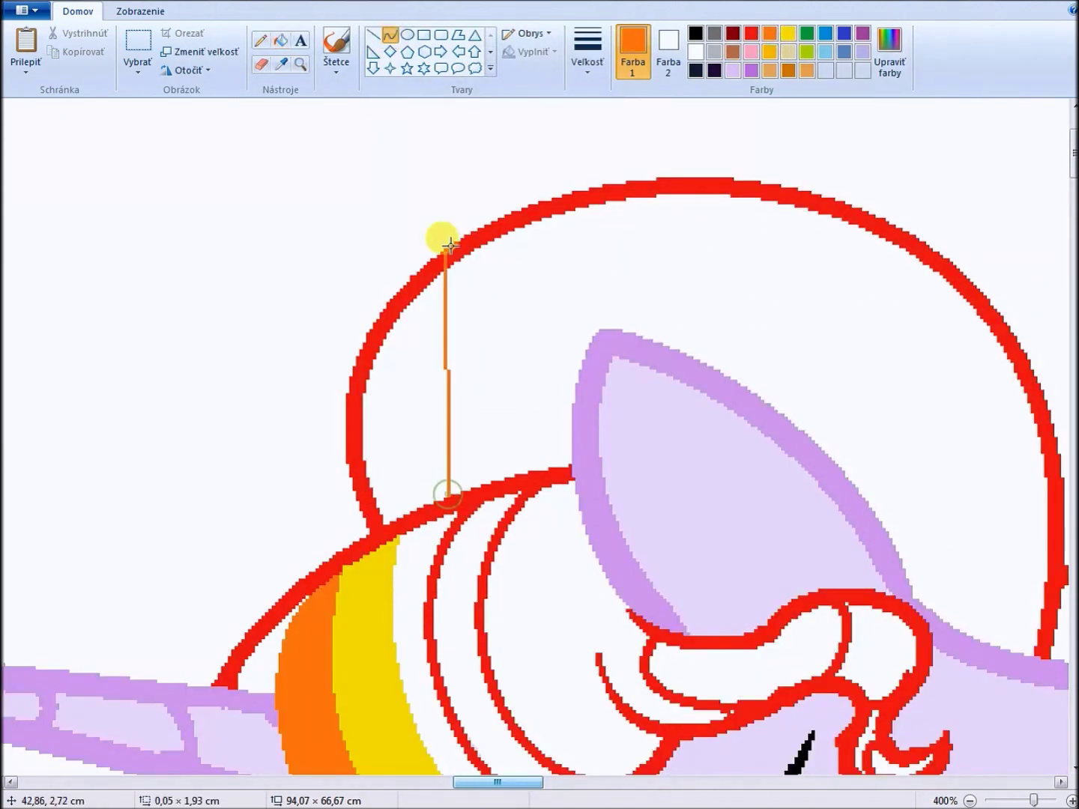
drag(443, 374, 407, 360)
drag(534, 472, 537, 301)
drag(569, 237, 820, 211)
mouse_move(718, 199)
mouse_down()
mouse_move(513, 191)
mouse_move(457, 337)
mouse_up()
click(281, 40)
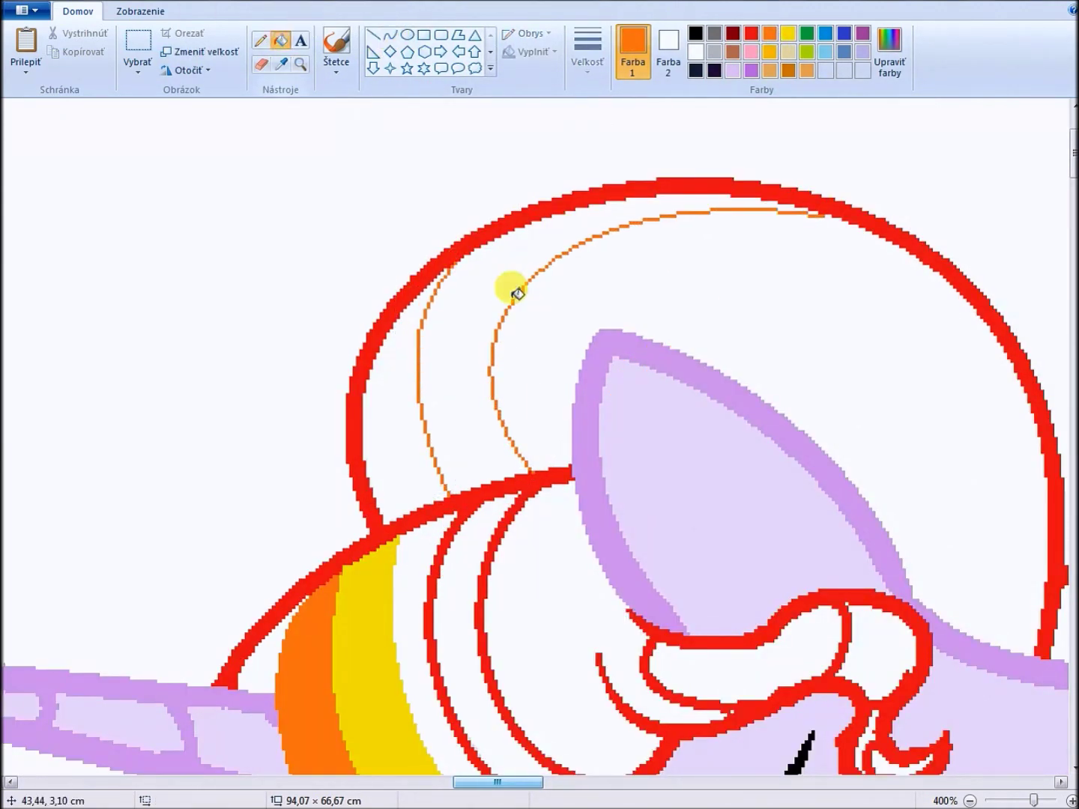
click(817, 205)
Draw a yellow curve from the ear to the mane outline, redoing a misplaced one
click(787, 33)
mouse_move(578, 408)
mouse_down()
mouse_move(956, 284)
mouse_move(787, 149)
mouse_up()
key(ctrl+z)
drag(633, 329, 933, 272)
drag(899, 270, 743, 260)
click(299, 64)
right_click(441, 293)
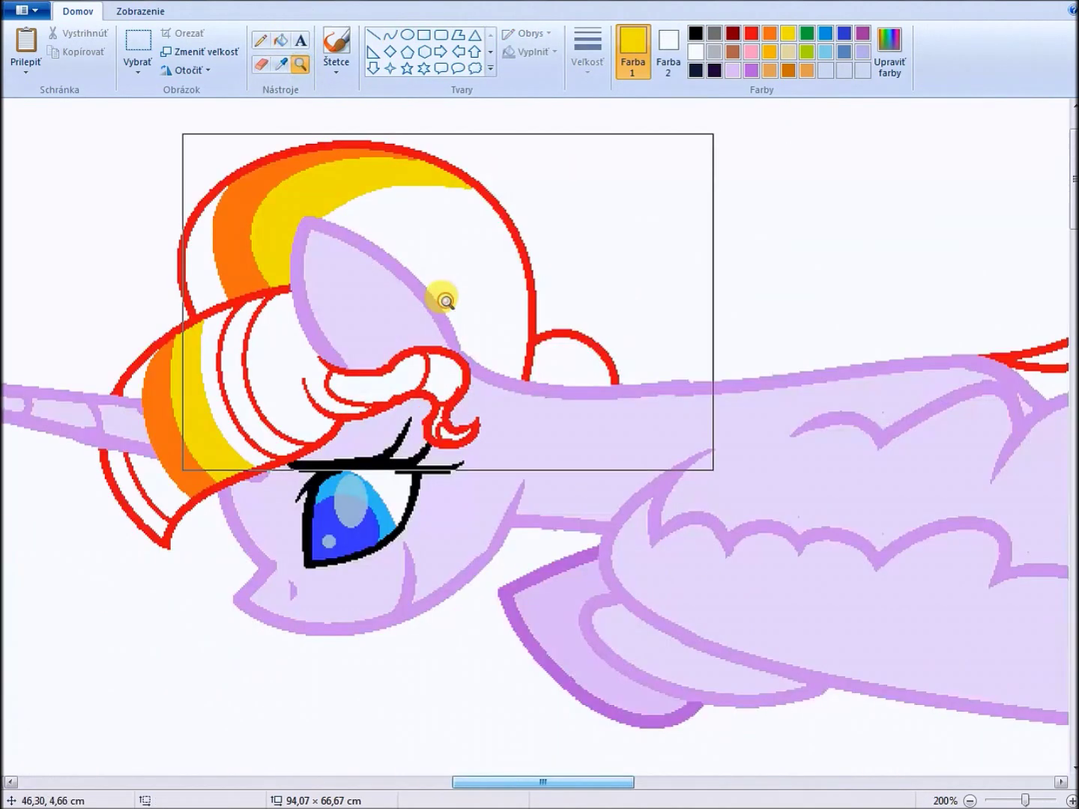
scroll(539, 435, right, 10)
Draw an orange curve along the tail and fill that tail band orange
click(770, 33)
drag(225, 384, 914, 515)
mouse_move(687, 449)
mouse_down()
mouse_move(373, 340)
mouse_move(722, 435)
mouse_up()
key(Escape)
drag(580, 496, 913, 523)
drag(749, 513, 749, 503)
click(280, 40)
click(685, 516)
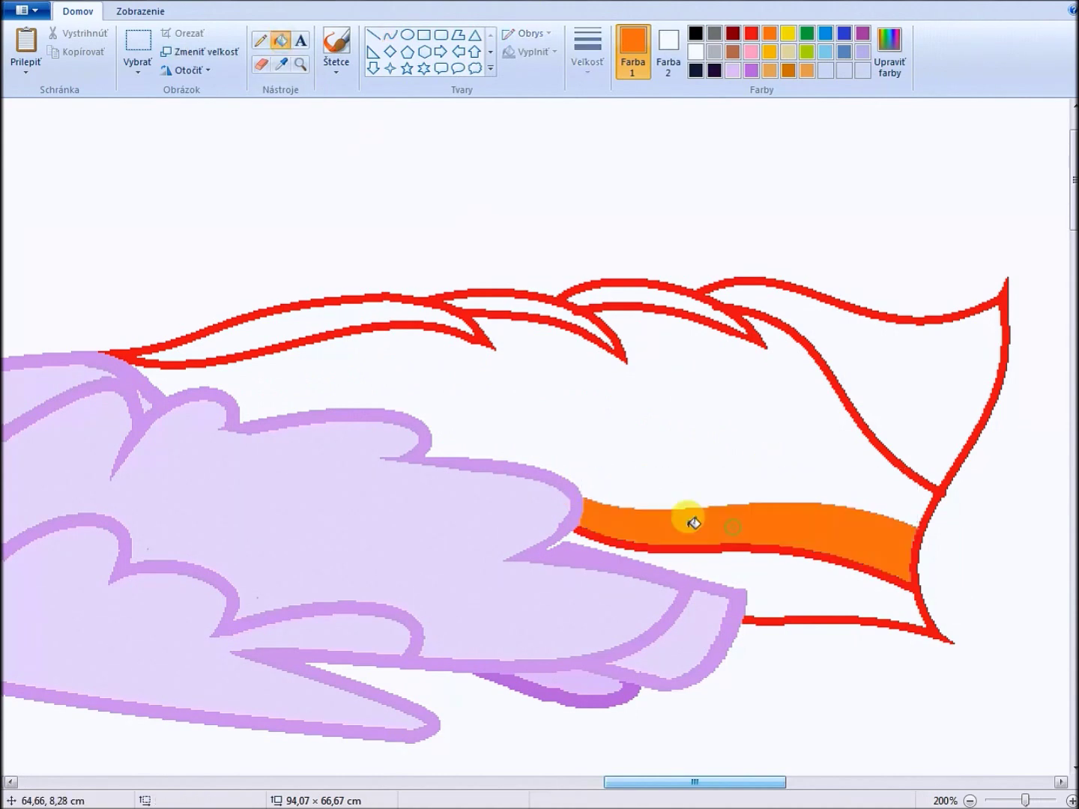
Fill the lower tail band yellow and the tail's spiky tips light blue
click(788, 33)
click(806, 571)
click(825, 51)
click(914, 364)
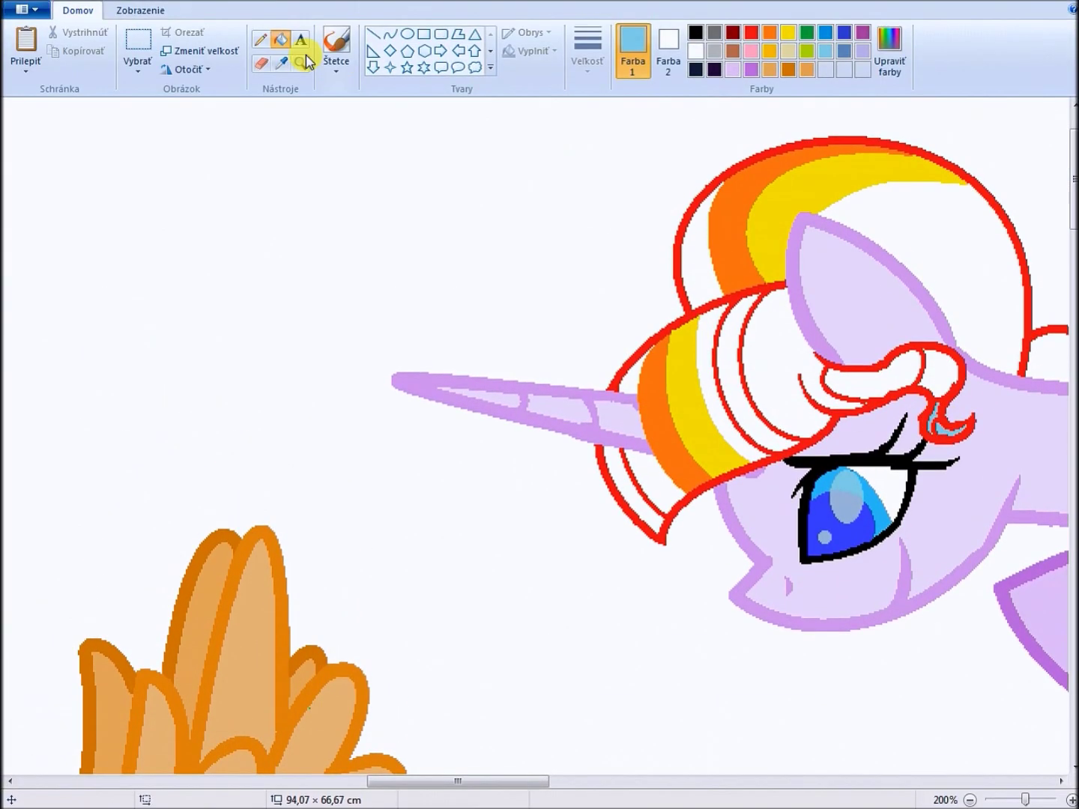
Zoom in on the head and draw two new red mane curves
click(304, 60)
click(389, 33)
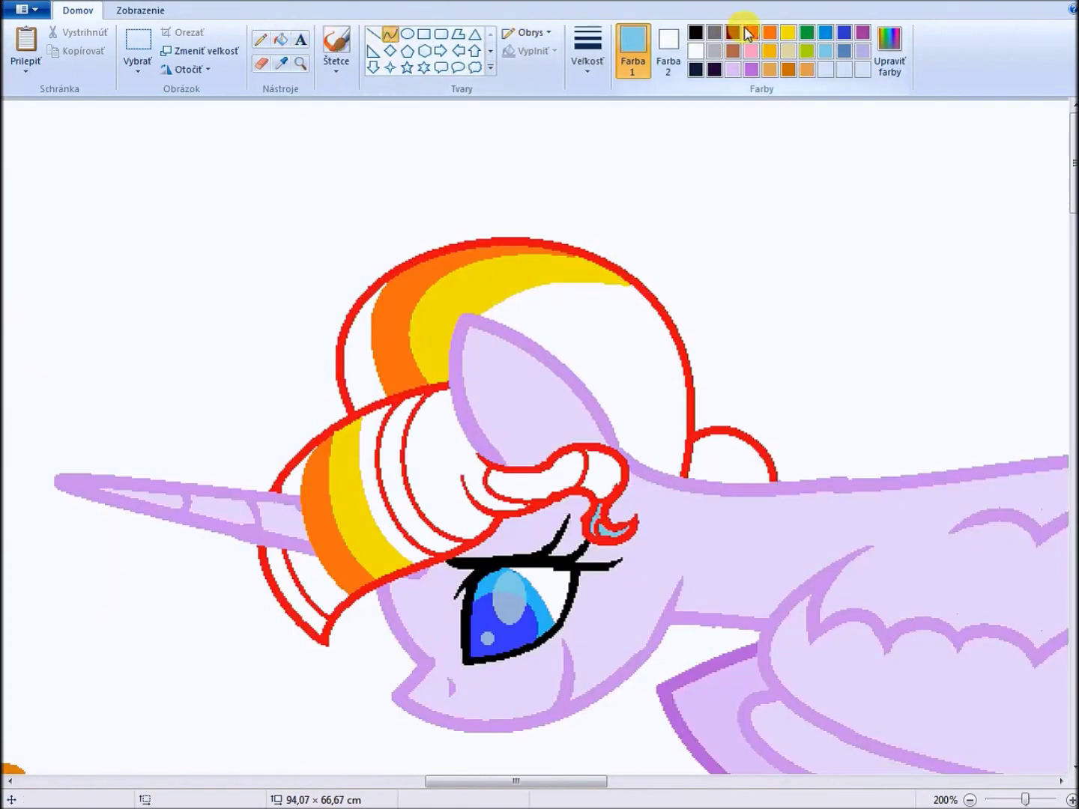
click(752, 33)
drag(556, 354, 654, 318)
drag(577, 301, 630, 292)
drag(571, 370, 646, 323)
Draw two red strand curves above the orange tail band, then sample the wing's lilac
mouse_move(516, 781)
mouse_down()
mouse_move(812, 754)
mouse_move(679, 781)
mouse_up()
drag(225, 481, 1000, 602)
drag(404, 517, 740, 404)
mouse_move(1008, 604)
mouse_down()
mouse_move(631, 562)
mouse_move(698, 609)
mouse_up()
drag(996, 576, 487, 539)
drag(674, 542, 638, 559)
click(570, 585)
click(422, 337)
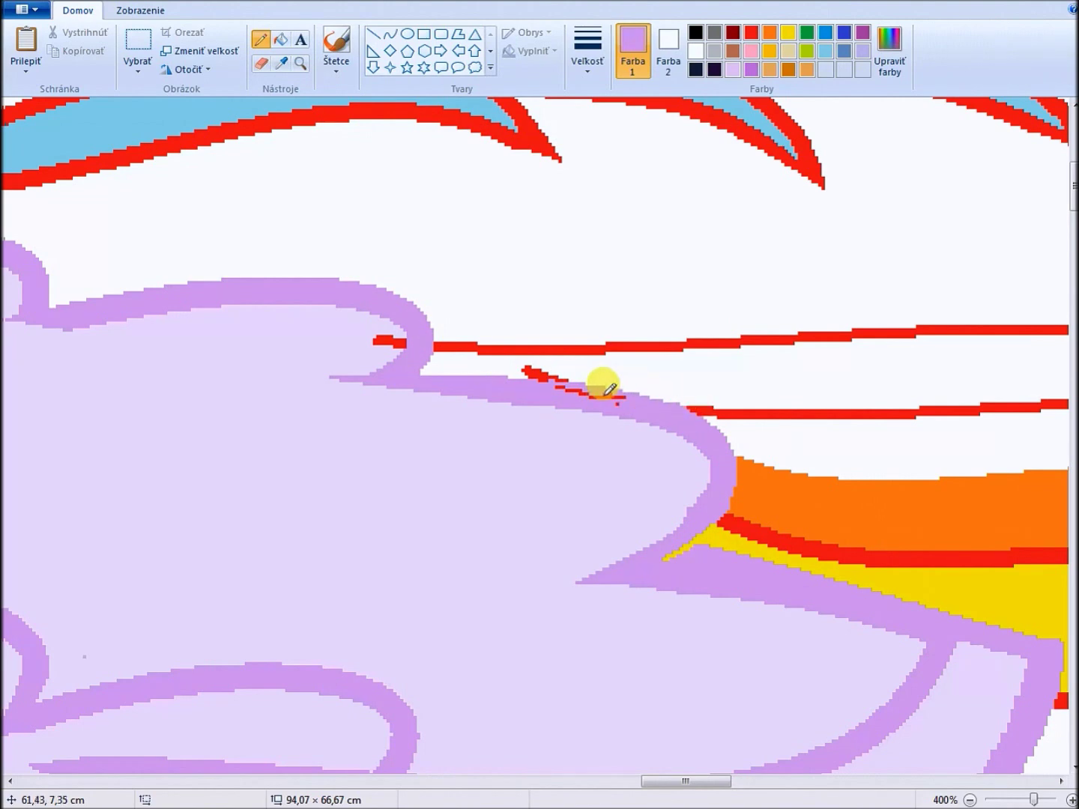
Fill two of the alicorn's forelock stripes with dark navy
click(292, 45)
click(387, 319)
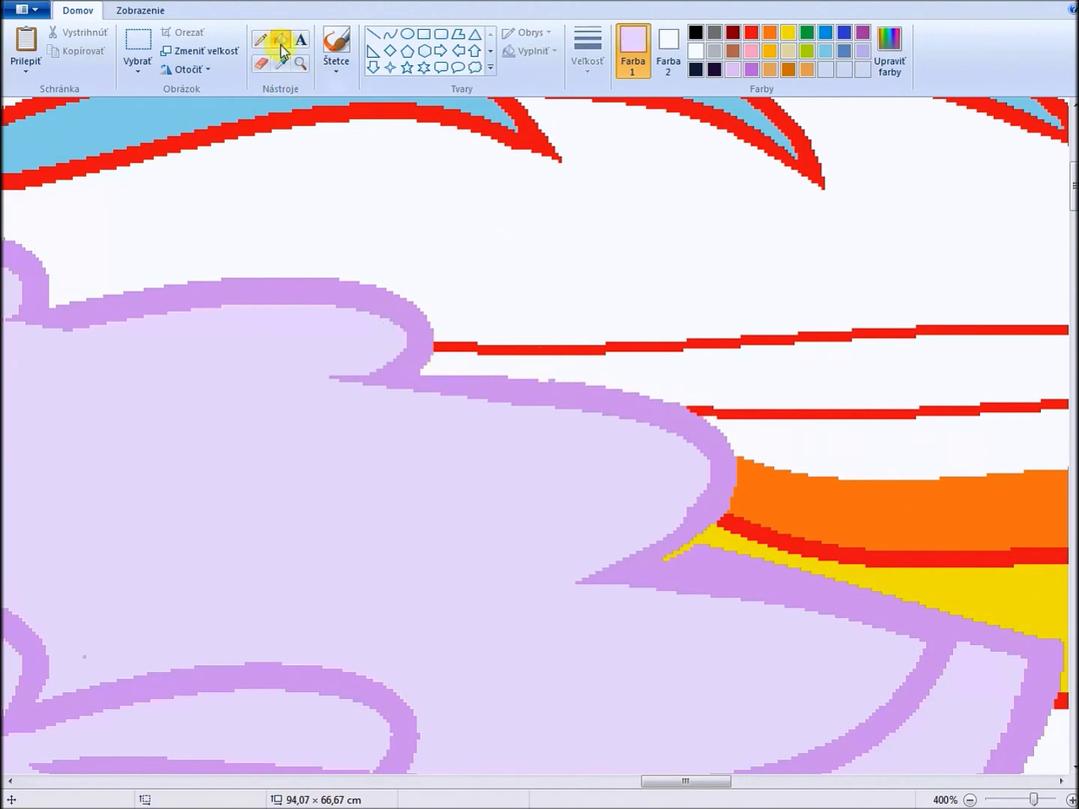
scroll(508, 256, down, 3)
scroll(507, 256, down, 2)
scroll(300, 225, up, 2)
click(282, 62)
click(188, 324)
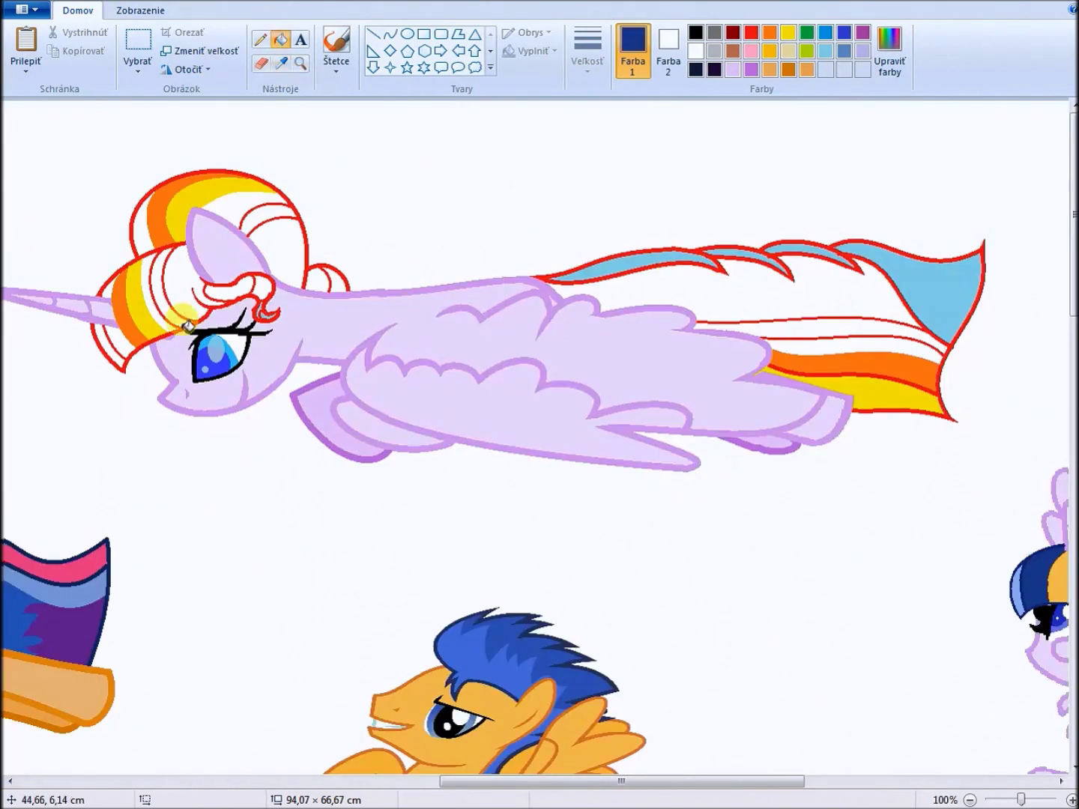
click(180, 270)
click(233, 277)
Fill the mane top, hair bun and two upper tail stripes with dark navy
click(273, 247)
click(240, 204)
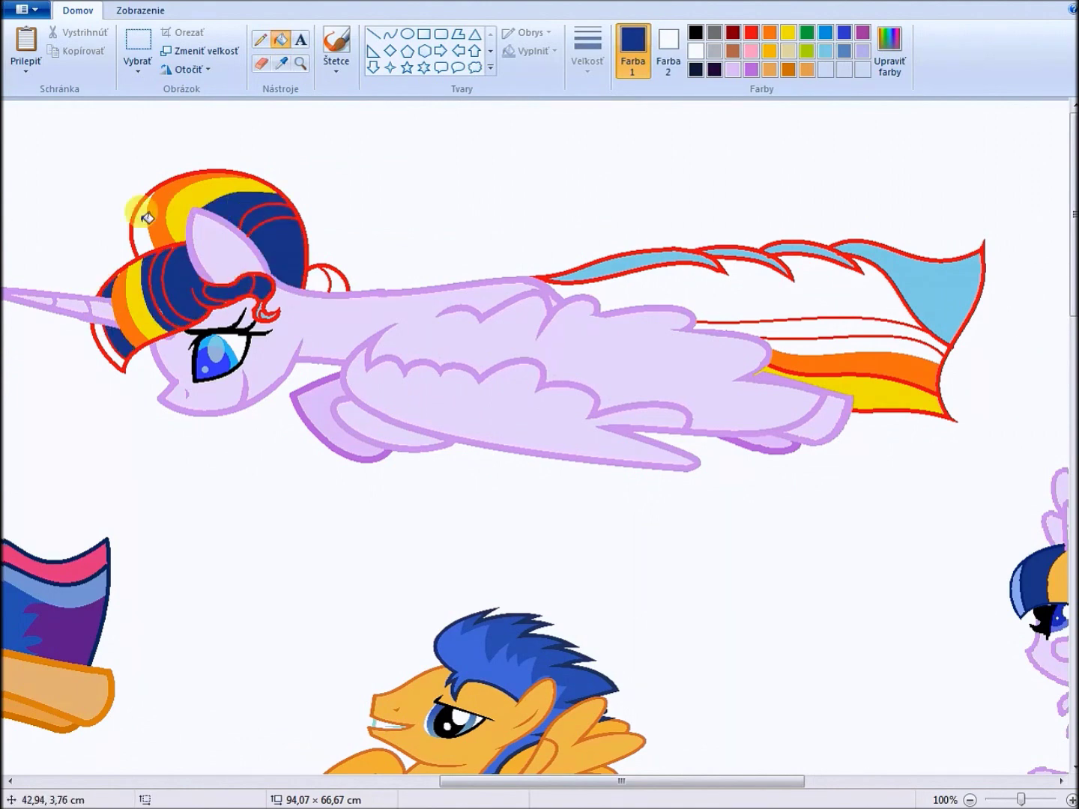
click(338, 274)
click(749, 295)
click(827, 349)
Zoom around the eye and mane, sampling the lilac body and red outline colours
click(299, 63)
click(233, 330)
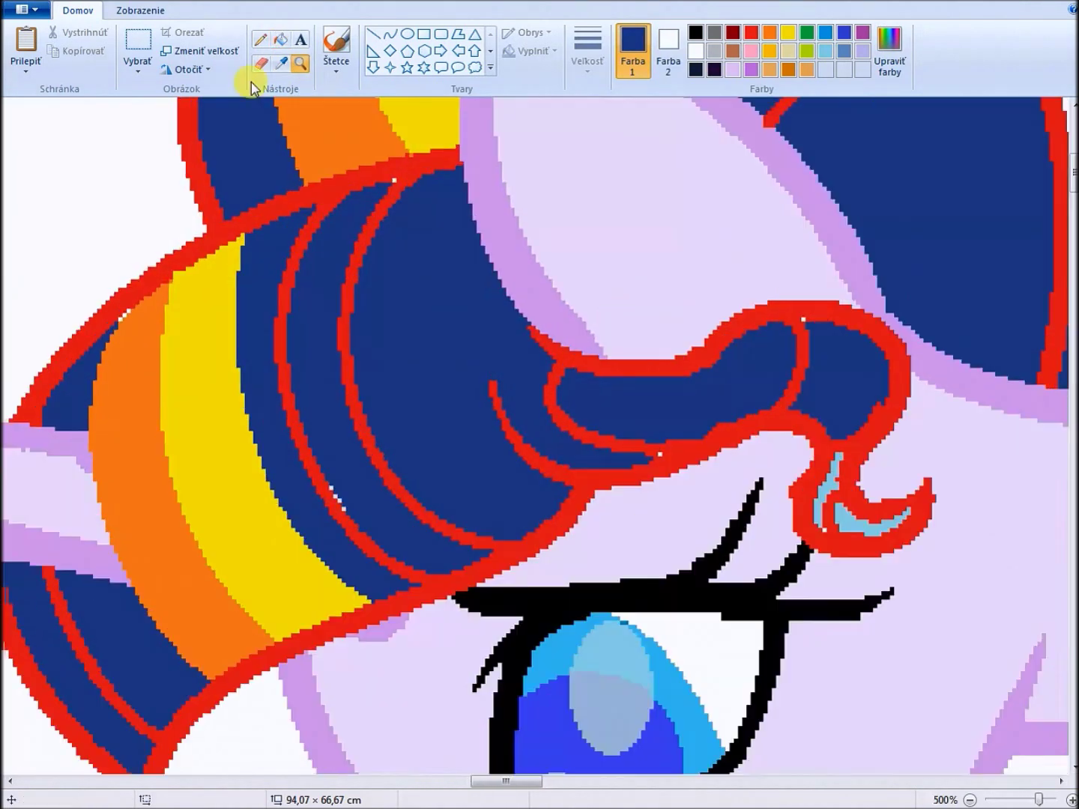
scroll(300, 337, up, 3)
scroll(480, 389, down, 3)
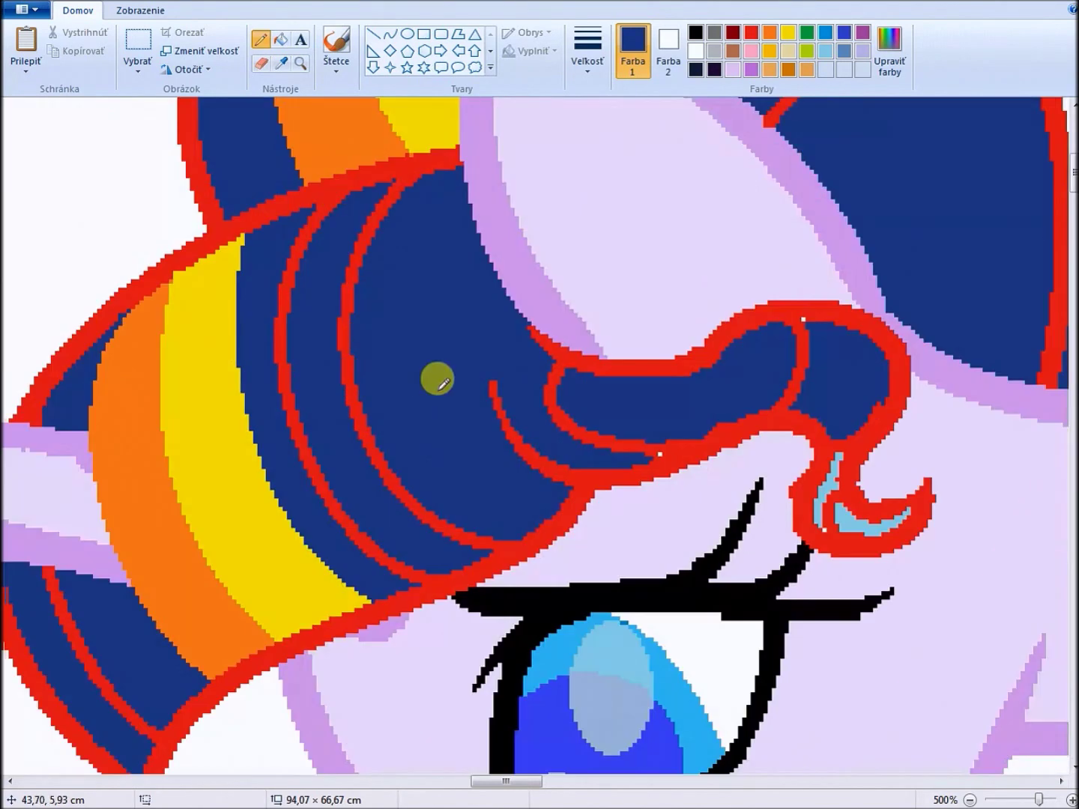
scroll(523, 337, up, 3)
click(656, 215)
click(281, 64)
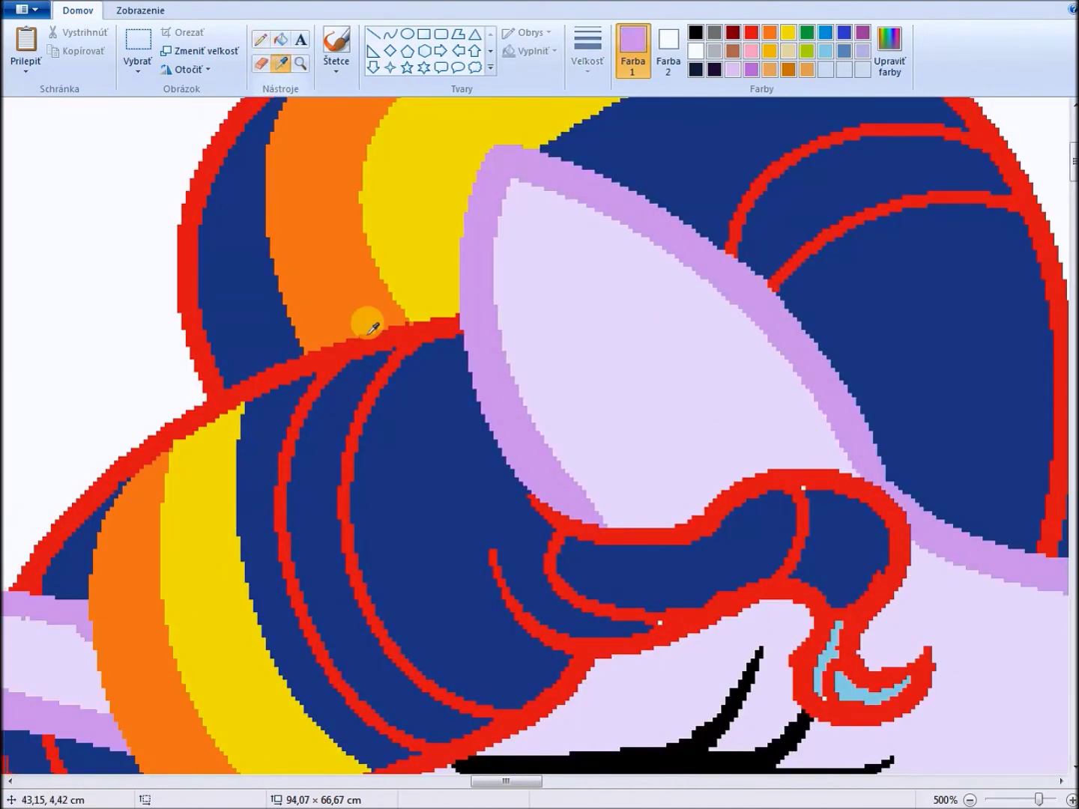
click(368, 327)
scroll(824, 618, down, 3)
click(299, 64)
right_click(430, 244)
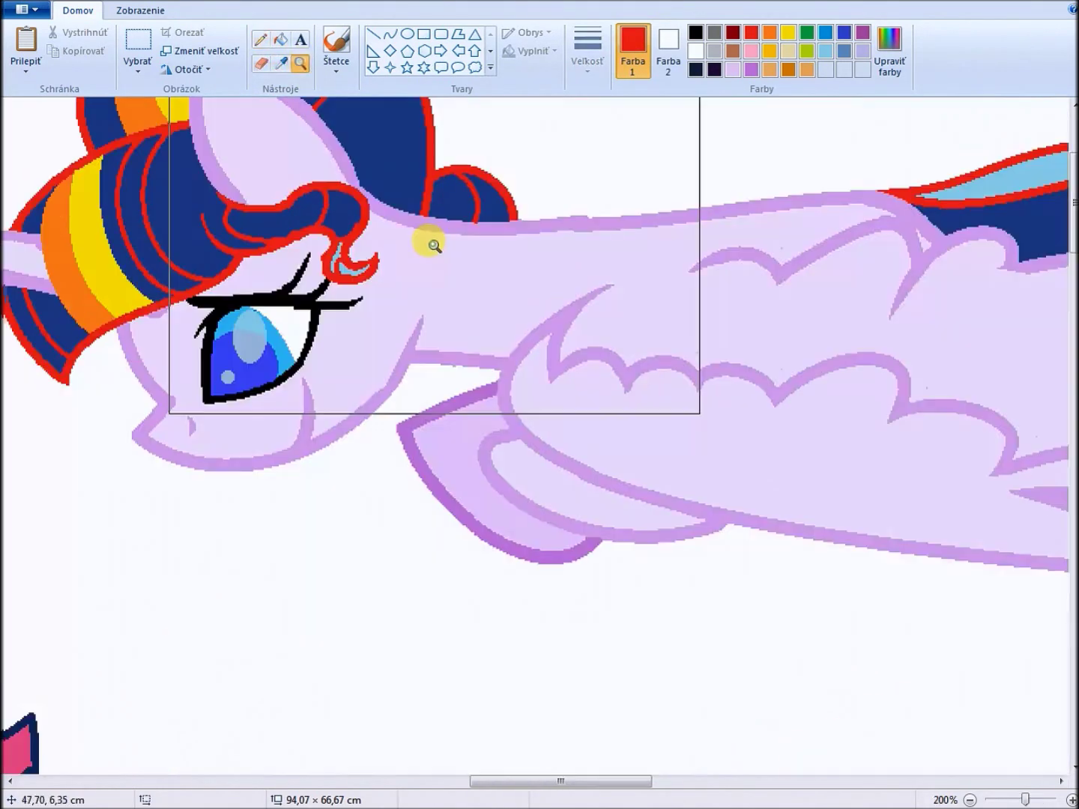
click(430, 244)
click(301, 63)
right_click(334, 228)
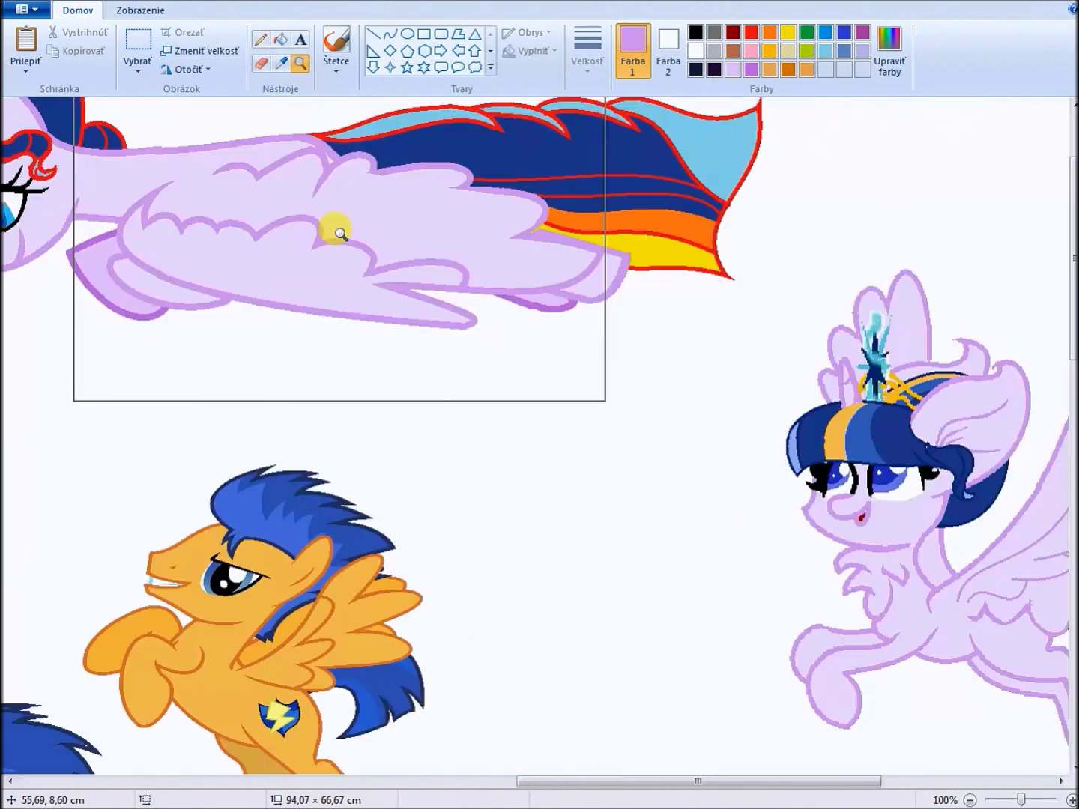
Fill the yellow mane and tail stripes with blue
click(749, 558)
mouse_move(550, 788)
mouse_down()
mouse_move(742, 782)
mouse_move(507, 781)
mouse_up()
click(390, 194)
click(1034, 382)
Fill the tail tip and mane patches light blue, undoing stray outline fills
click(281, 63)
click(708, 556)
click(622, 247)
click(574, 301)
key(ctrl+z)
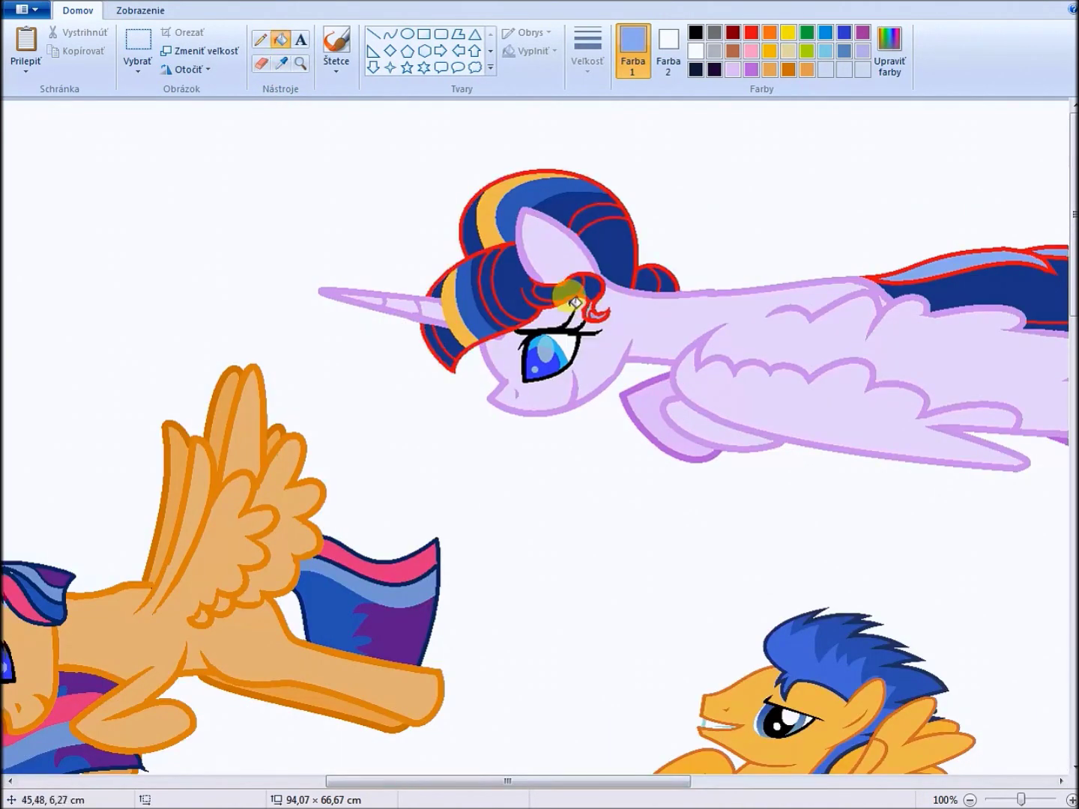
click(592, 303)
key(ctrl+z)
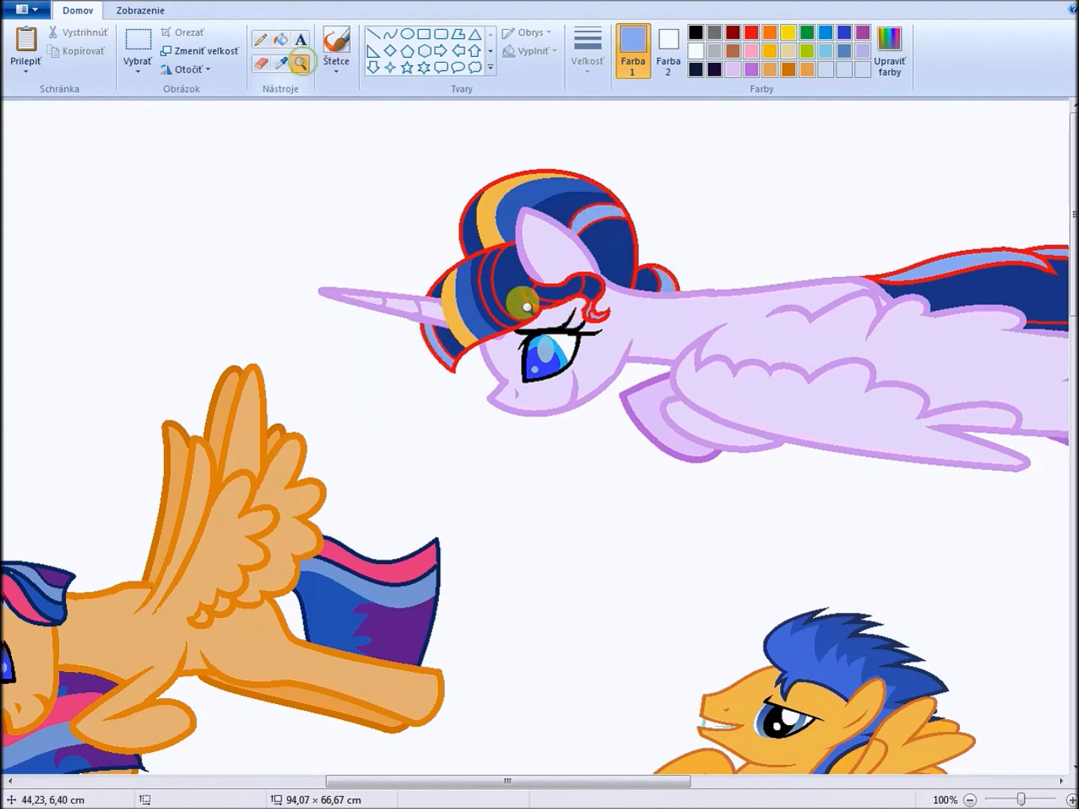
Recolour the alicorn's red mane outlines dark navy
click(305, 69)
click(663, 542)
right_click(664, 542)
click(428, 264)
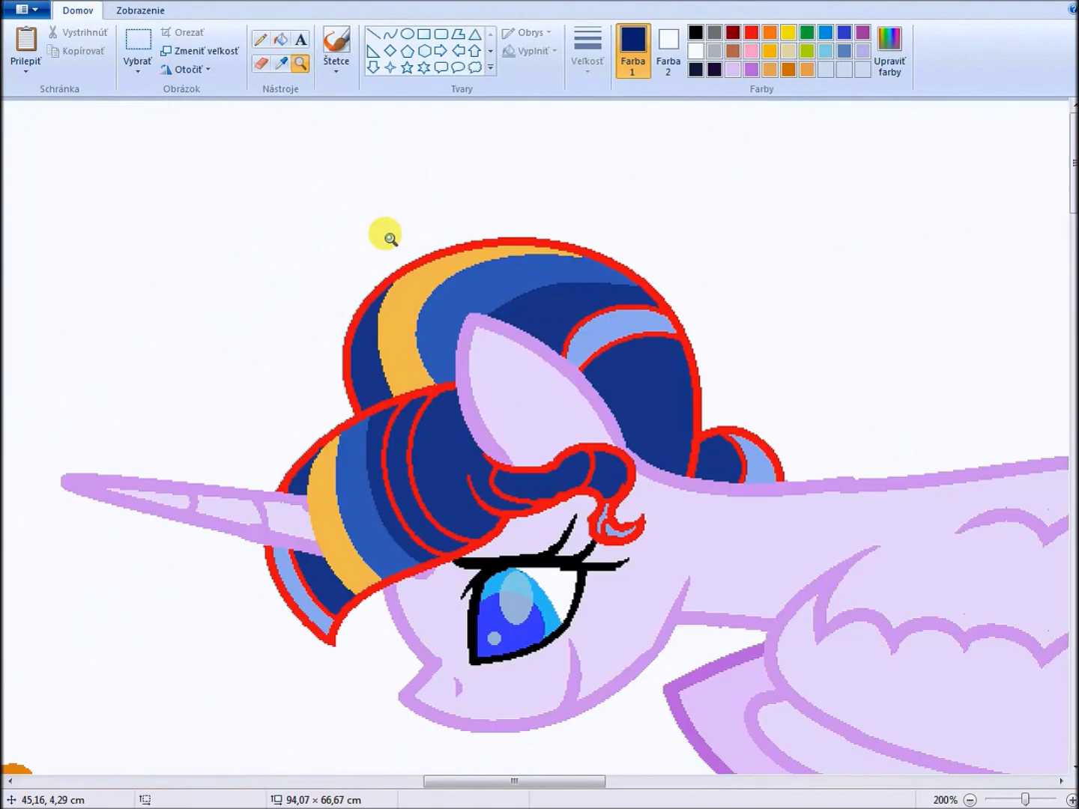
click(357, 397)
click(614, 781)
click(299, 63)
right_click(393, 197)
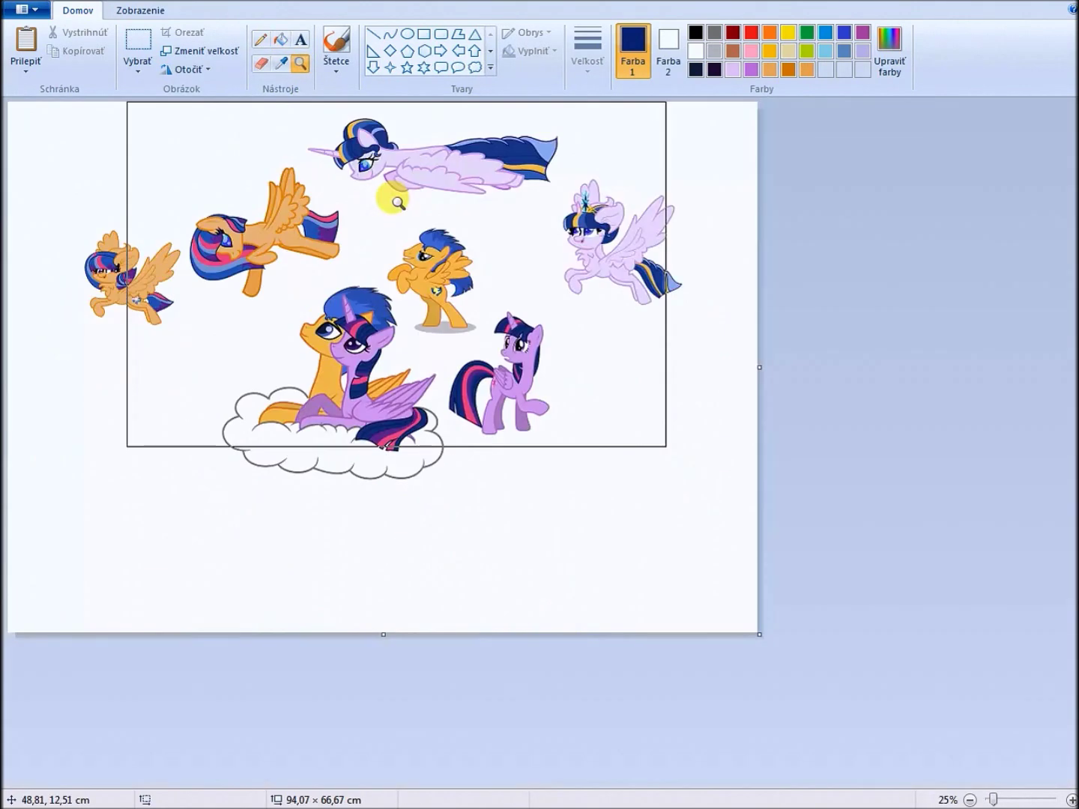
click(392, 197)
Mix custom darker blue and dark navy colours and fill the alicorn's iris with them
click(839, 37)
click(889, 57)
click(390, 510)
click(379, 218)
right_click(421, 201)
click(889, 56)
drag(719, 404, 717, 422)
click(380, 514)
click(397, 280)
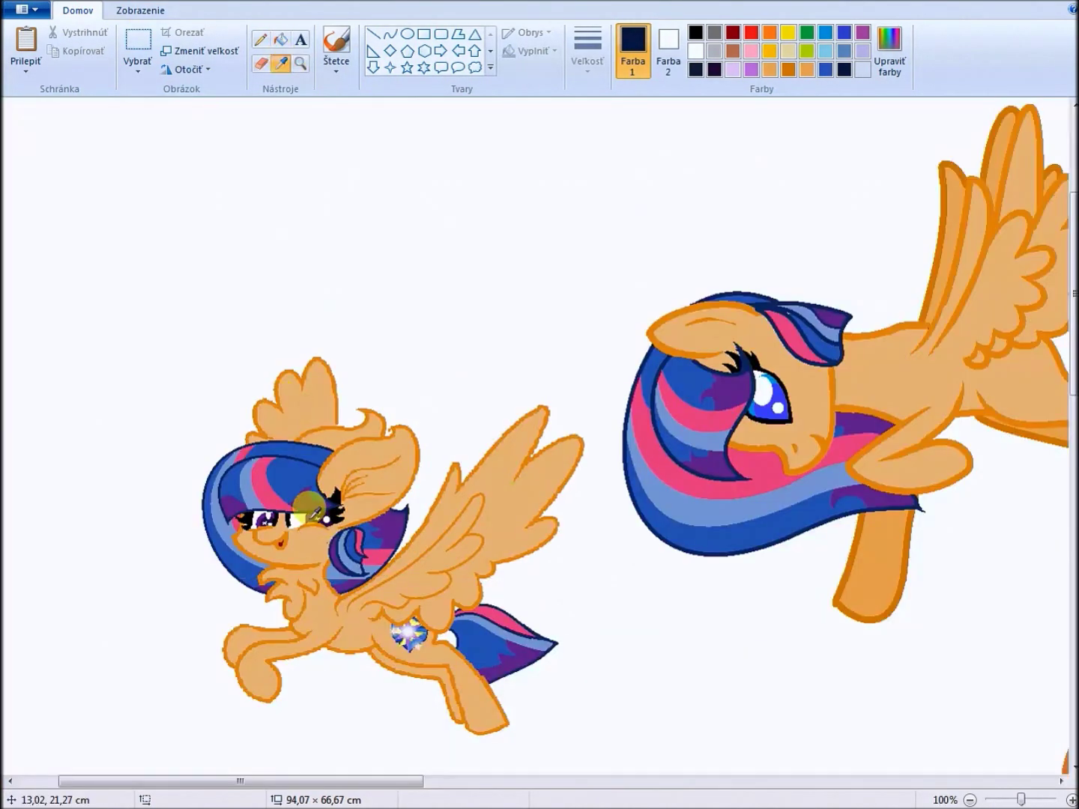
Fill the orange pegasus's iris with dark purple and zoom out to the whole picture
click(890, 52)
click(385, 512)
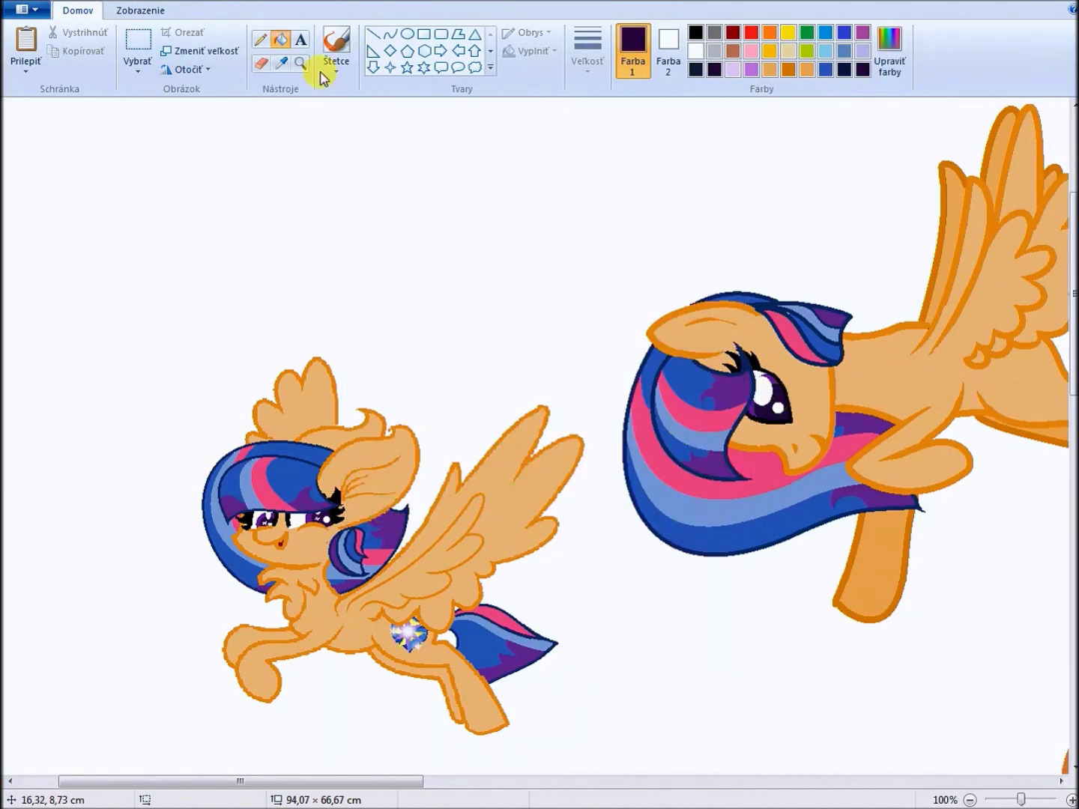
click(300, 63)
right_click(474, 349)
right_click(473, 457)
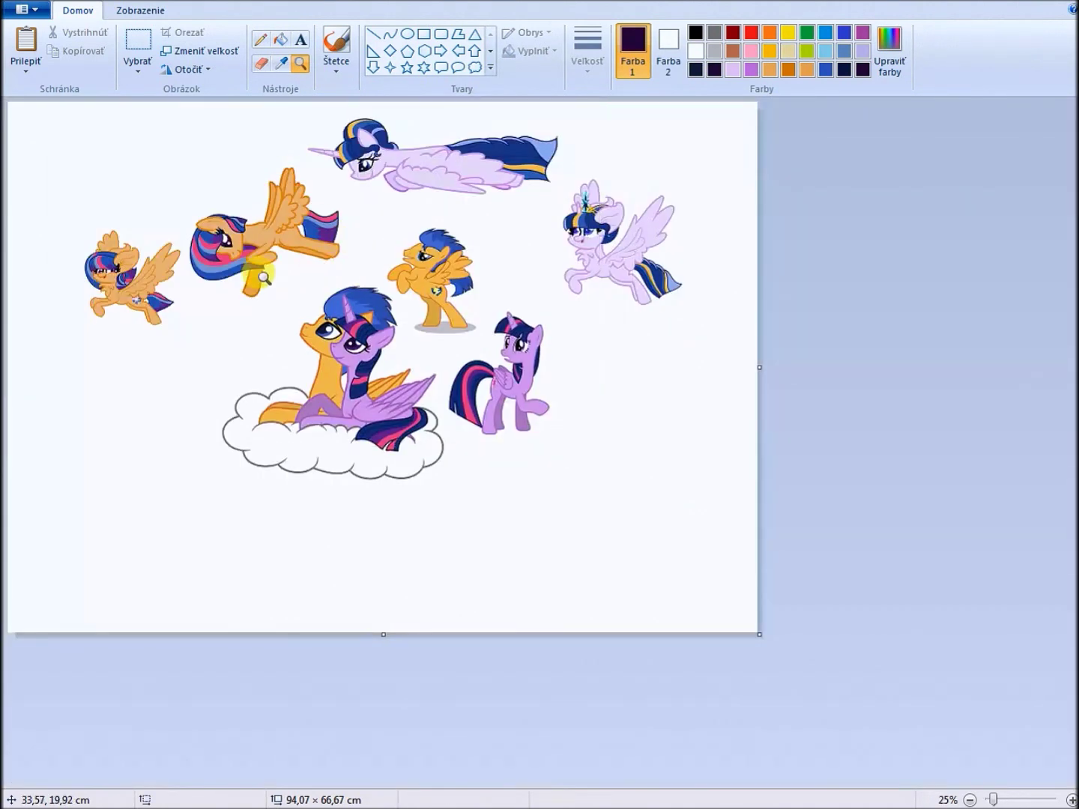
Select and delete the small pony on the left
click(137, 45)
drag(36, 211, 185, 358)
right_click(132, 266)
click(179, 385)
Free-form select and delete the standing ponies on the right, then erase the upper-left white backdrop
click(139, 71)
click(161, 124)
mouse_move(430, 214)
mouse_down()
mouse_move(423, 357)
mouse_move(712, 173)
mouse_up()
right_click(493, 270)
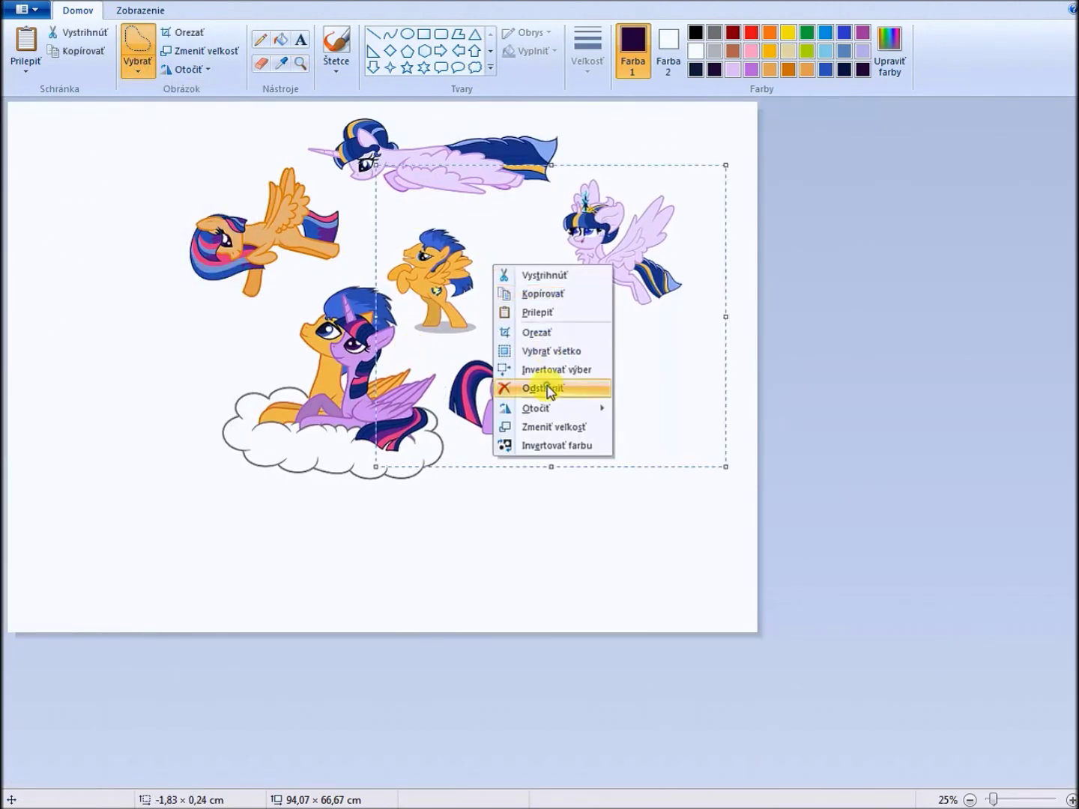
click(550, 387)
click(138, 71)
click(160, 105)
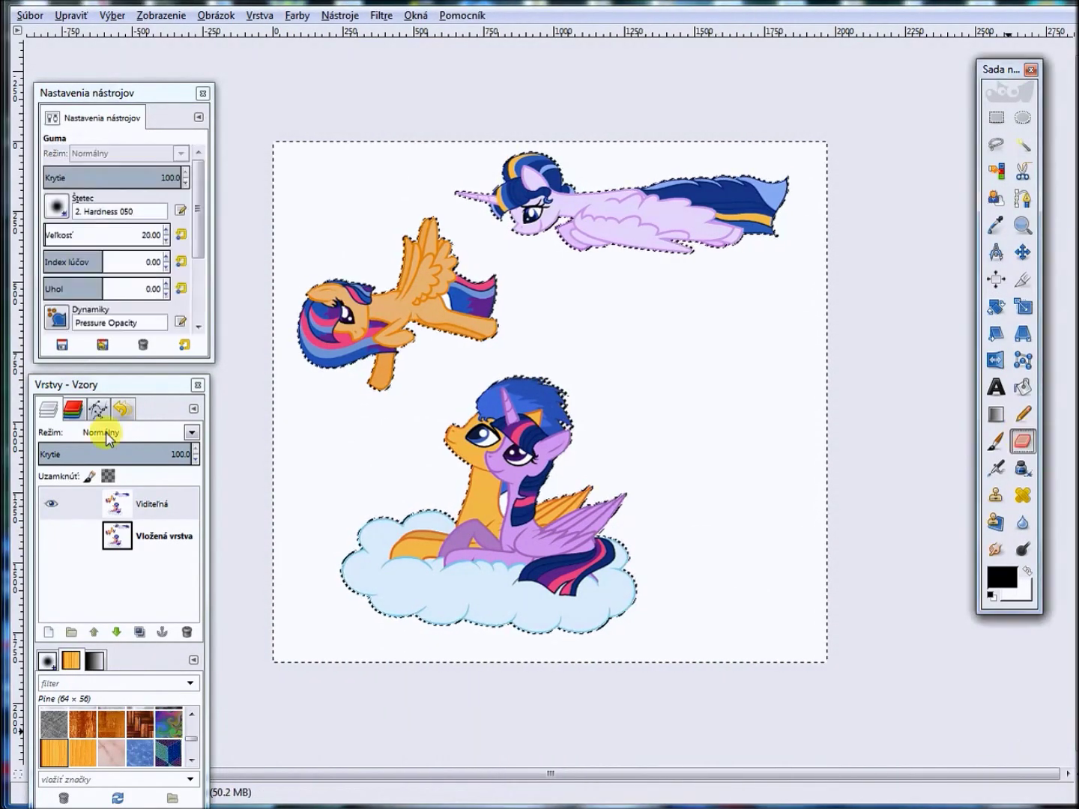
click(112, 234)
mouse_move(284, 187)
mouse_down()
mouse_move(434, 219)
mouse_move(300, 286)
mouse_move(284, 535)
mouse_move(524, 675)
mouse_move(846, 385)
mouse_up()
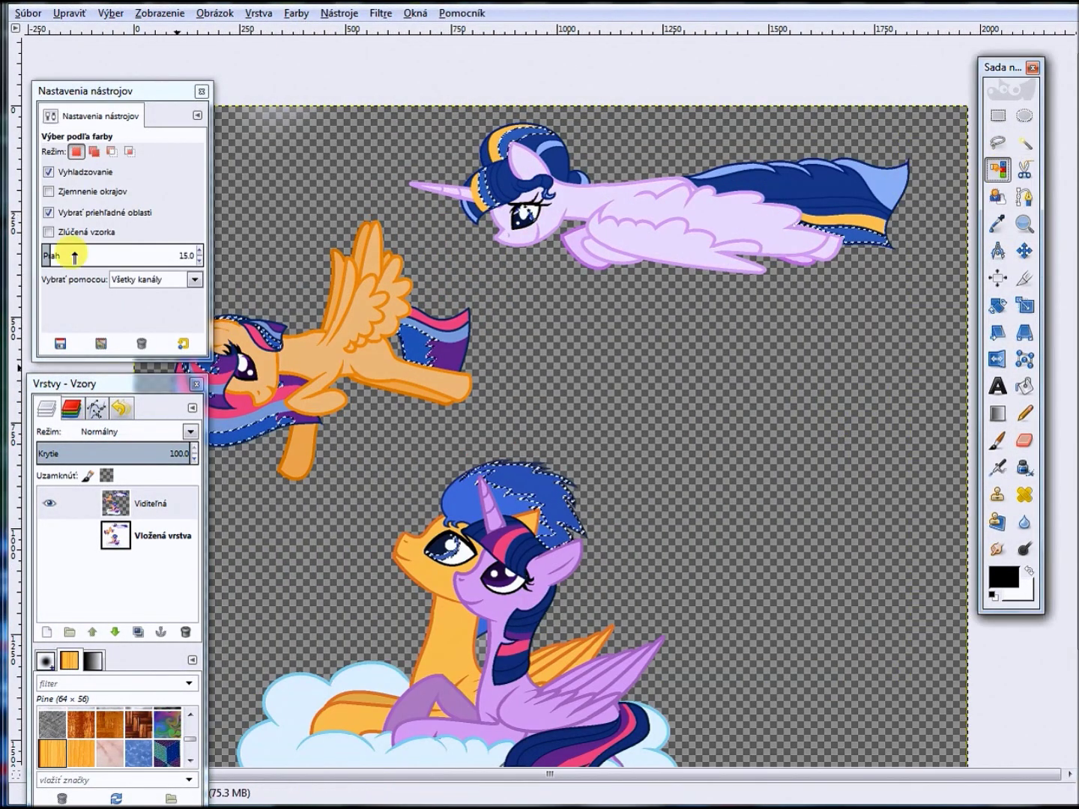
Scale the sky layer up and move it so it covers the whole canvas
key(ctrl+shift+a)
key(p)
click(1024, 142)
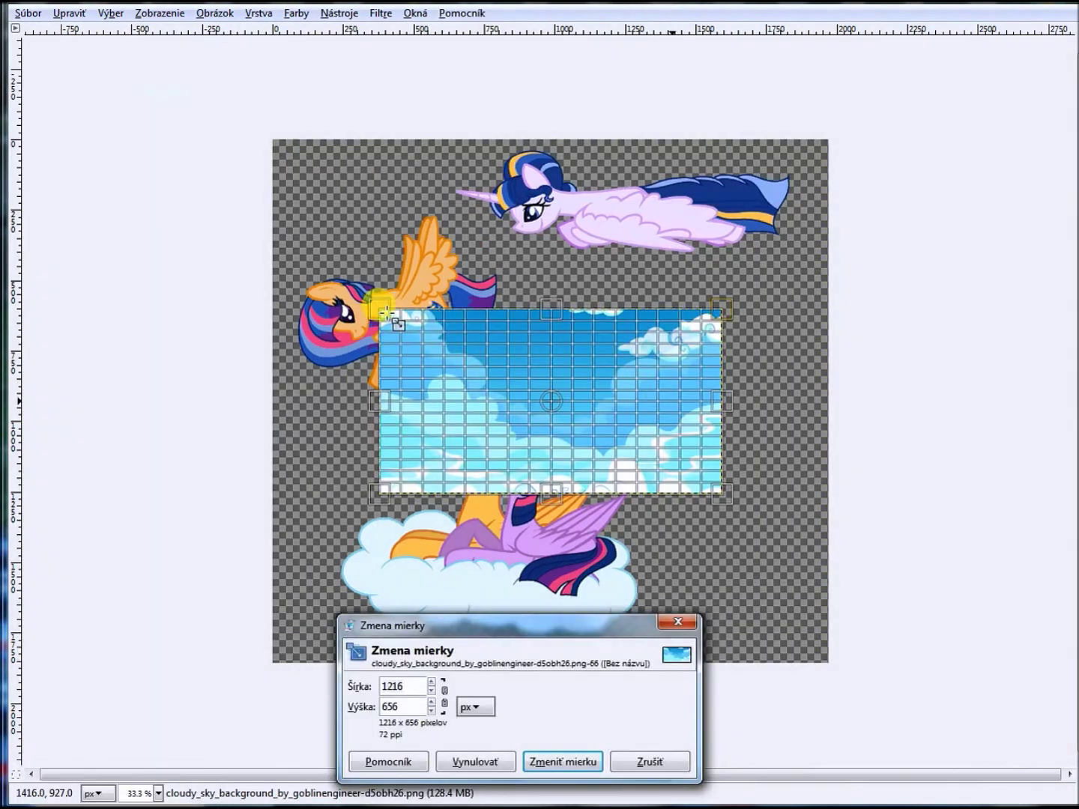
drag(795, 654, 975, 638)
click(560, 761)
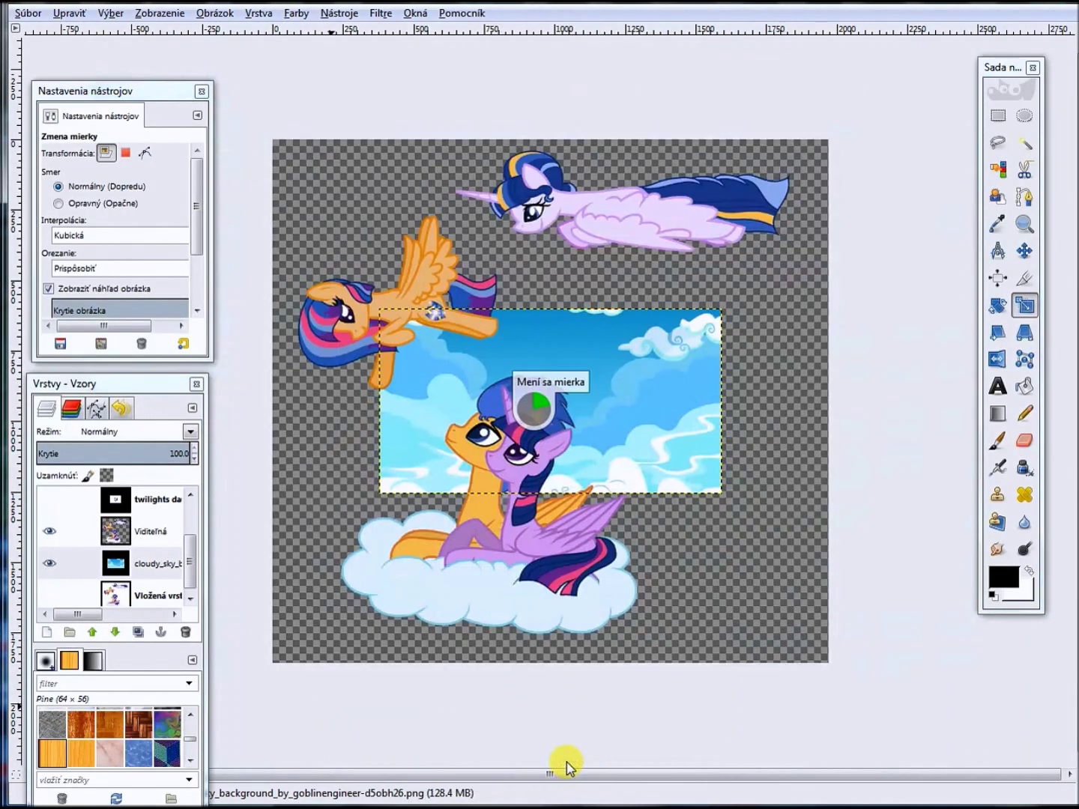
key(m)
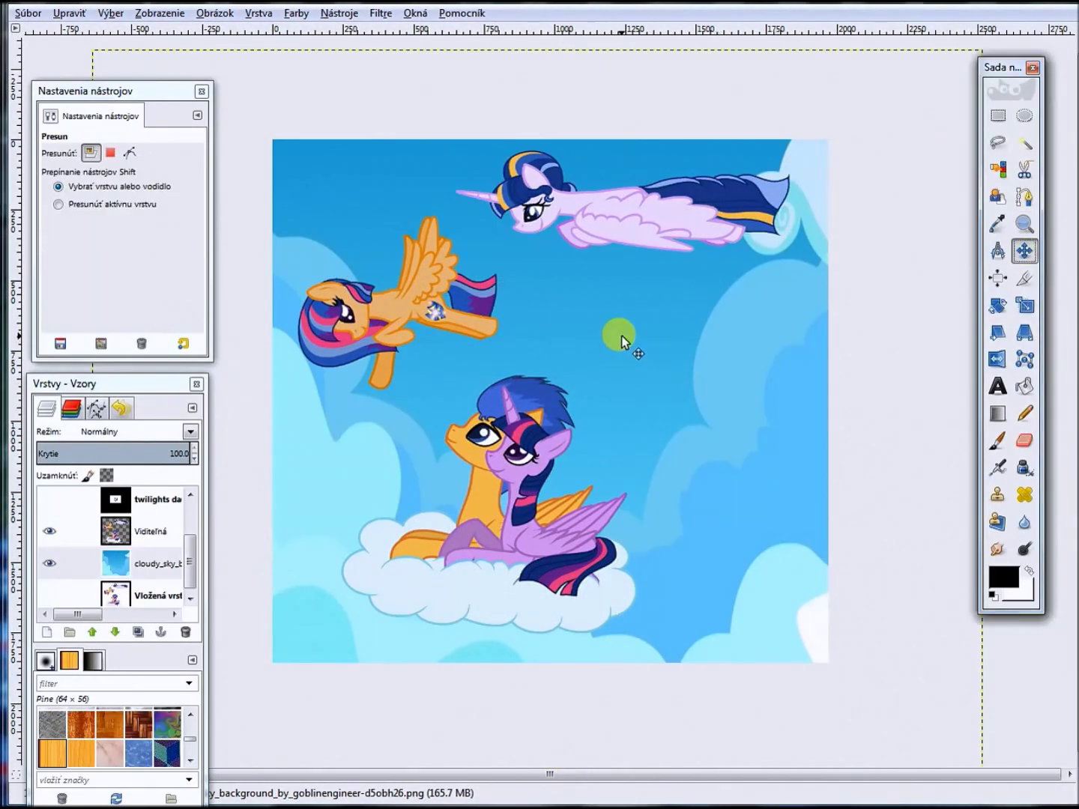
drag(621, 337, 468, 388)
On a new layer, paint a big soft yellow sun dab behind the orange pegasus
key(u)
click(260, 12)
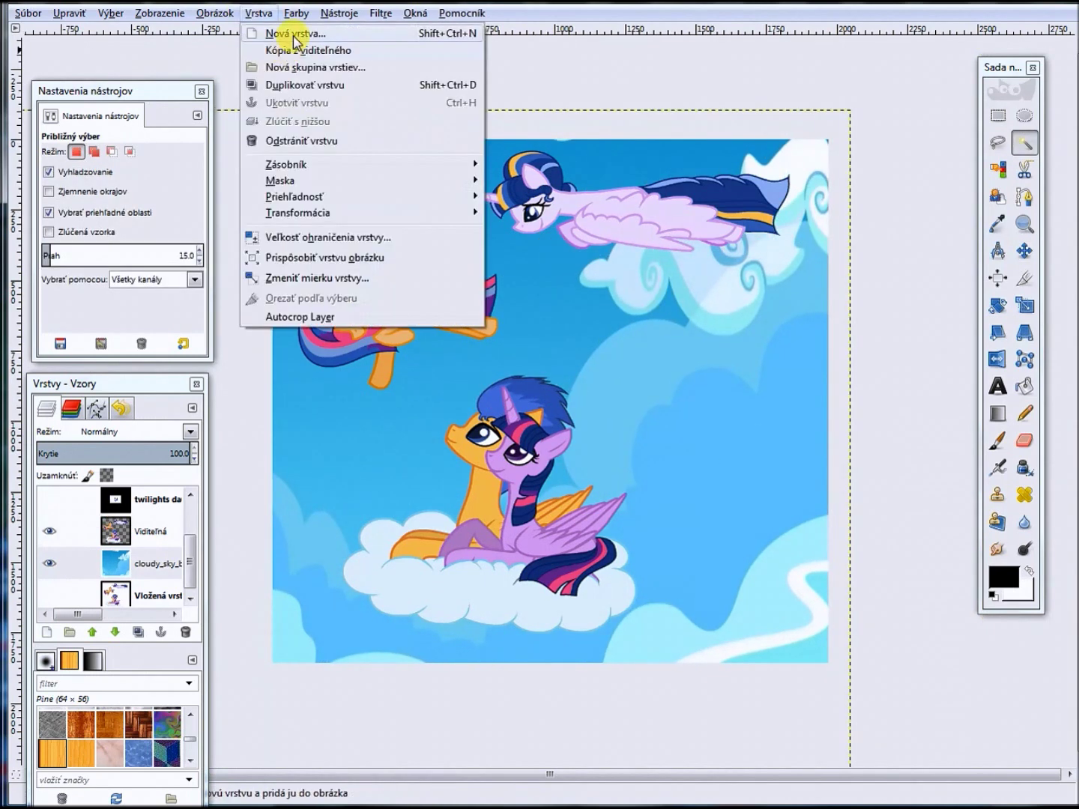
click(518, 31)
click(1002, 576)
click(549, 787)
key(p)
mouse_move(355, 240)
mouse_down()
mouse_move(402, 255)
mouse_move(397, 239)
mouse_up()
click(1003, 577)
click(550, 786)
Add another layer, erase the white halo around the sun and lower the layer opacity
key(ctrl+shift+n)
click(554, 542)
click(1024, 600)
click(1029, 571)
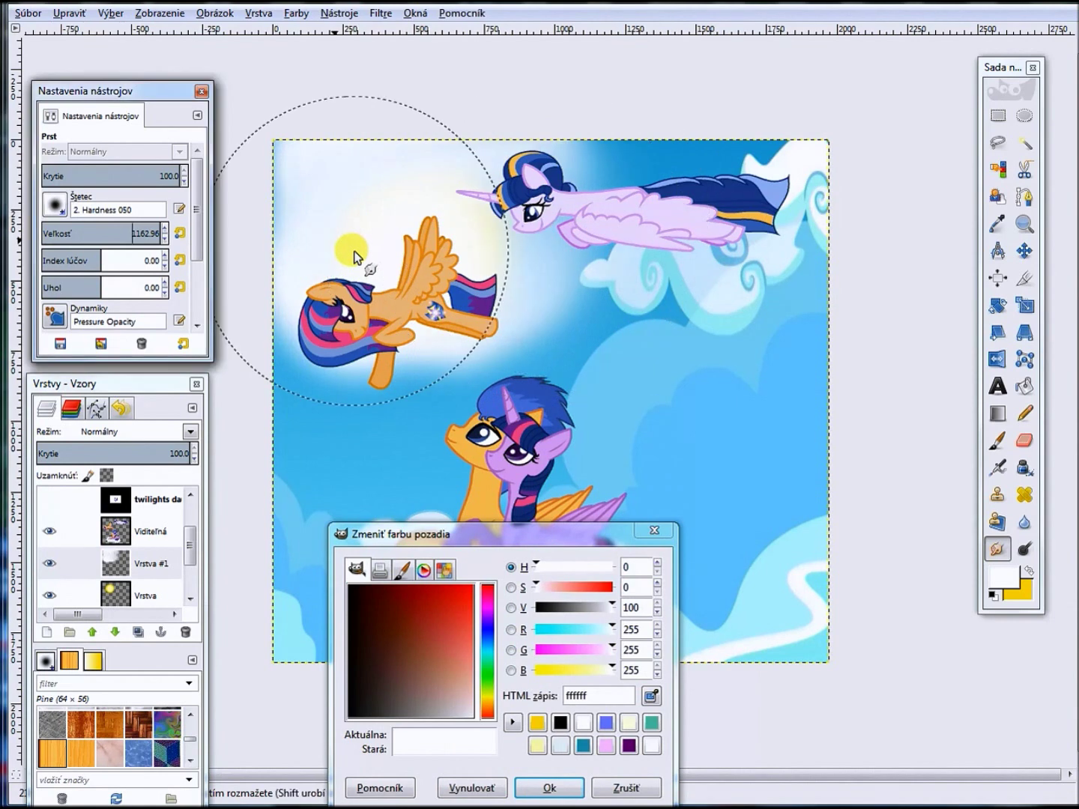
click(1024, 441)
click(428, 253)
drag(169, 453, 144, 462)
key(Return)
Paint black along the right and bottom edges and smudge them into a soft vignette
key(d)
key(p)
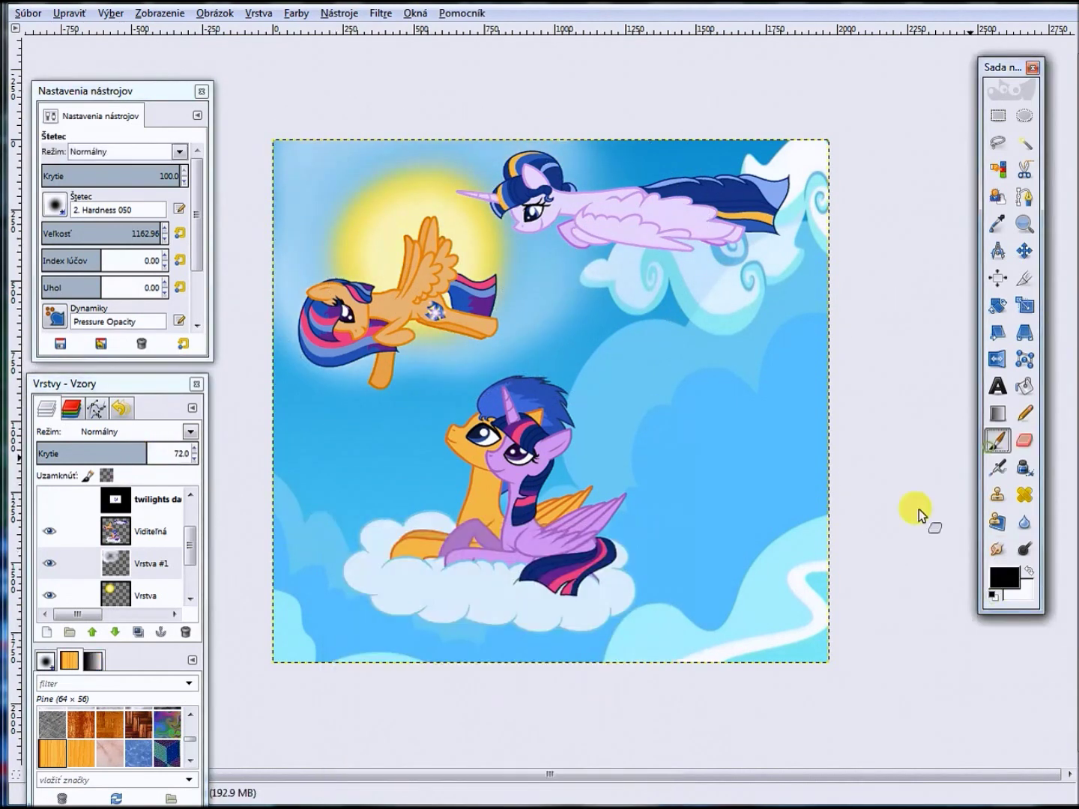
drag(921, 510, 299, 511)
drag(862, 525, 894, 8)
click(997, 549)
mouse_move(774, 475)
mouse_down()
mouse_move(629, 657)
mouse_move(437, 646)
mouse_move(347, 612)
mouse_up()
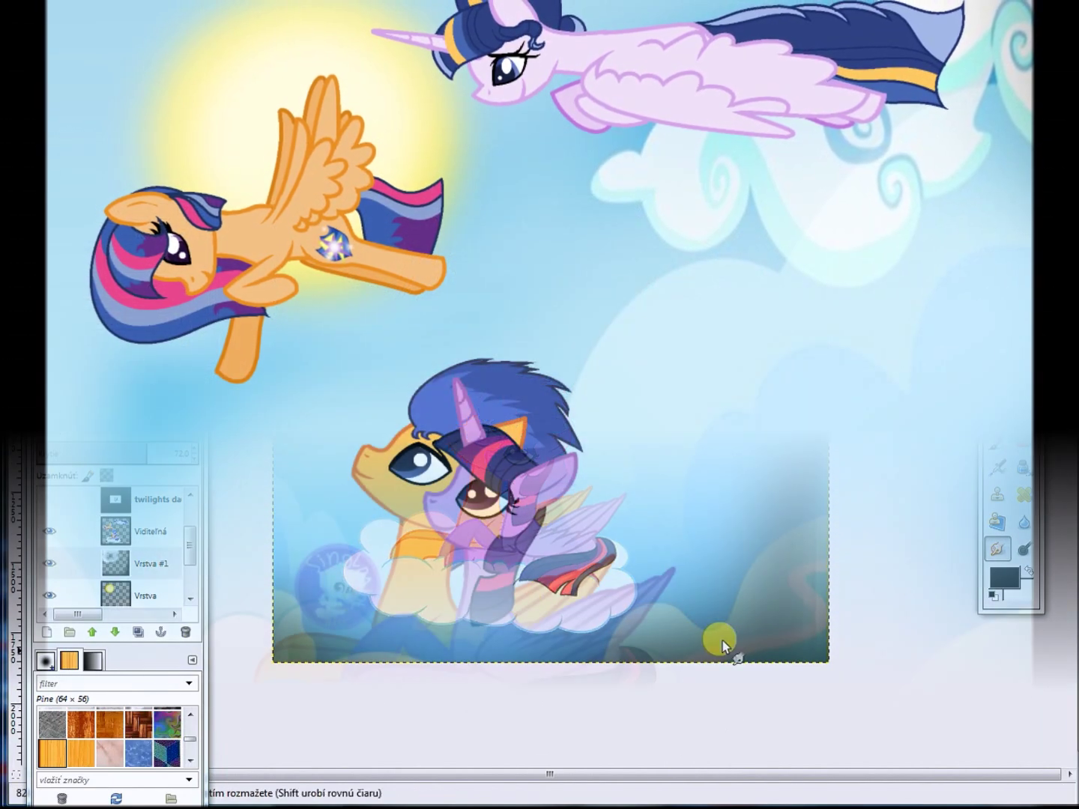